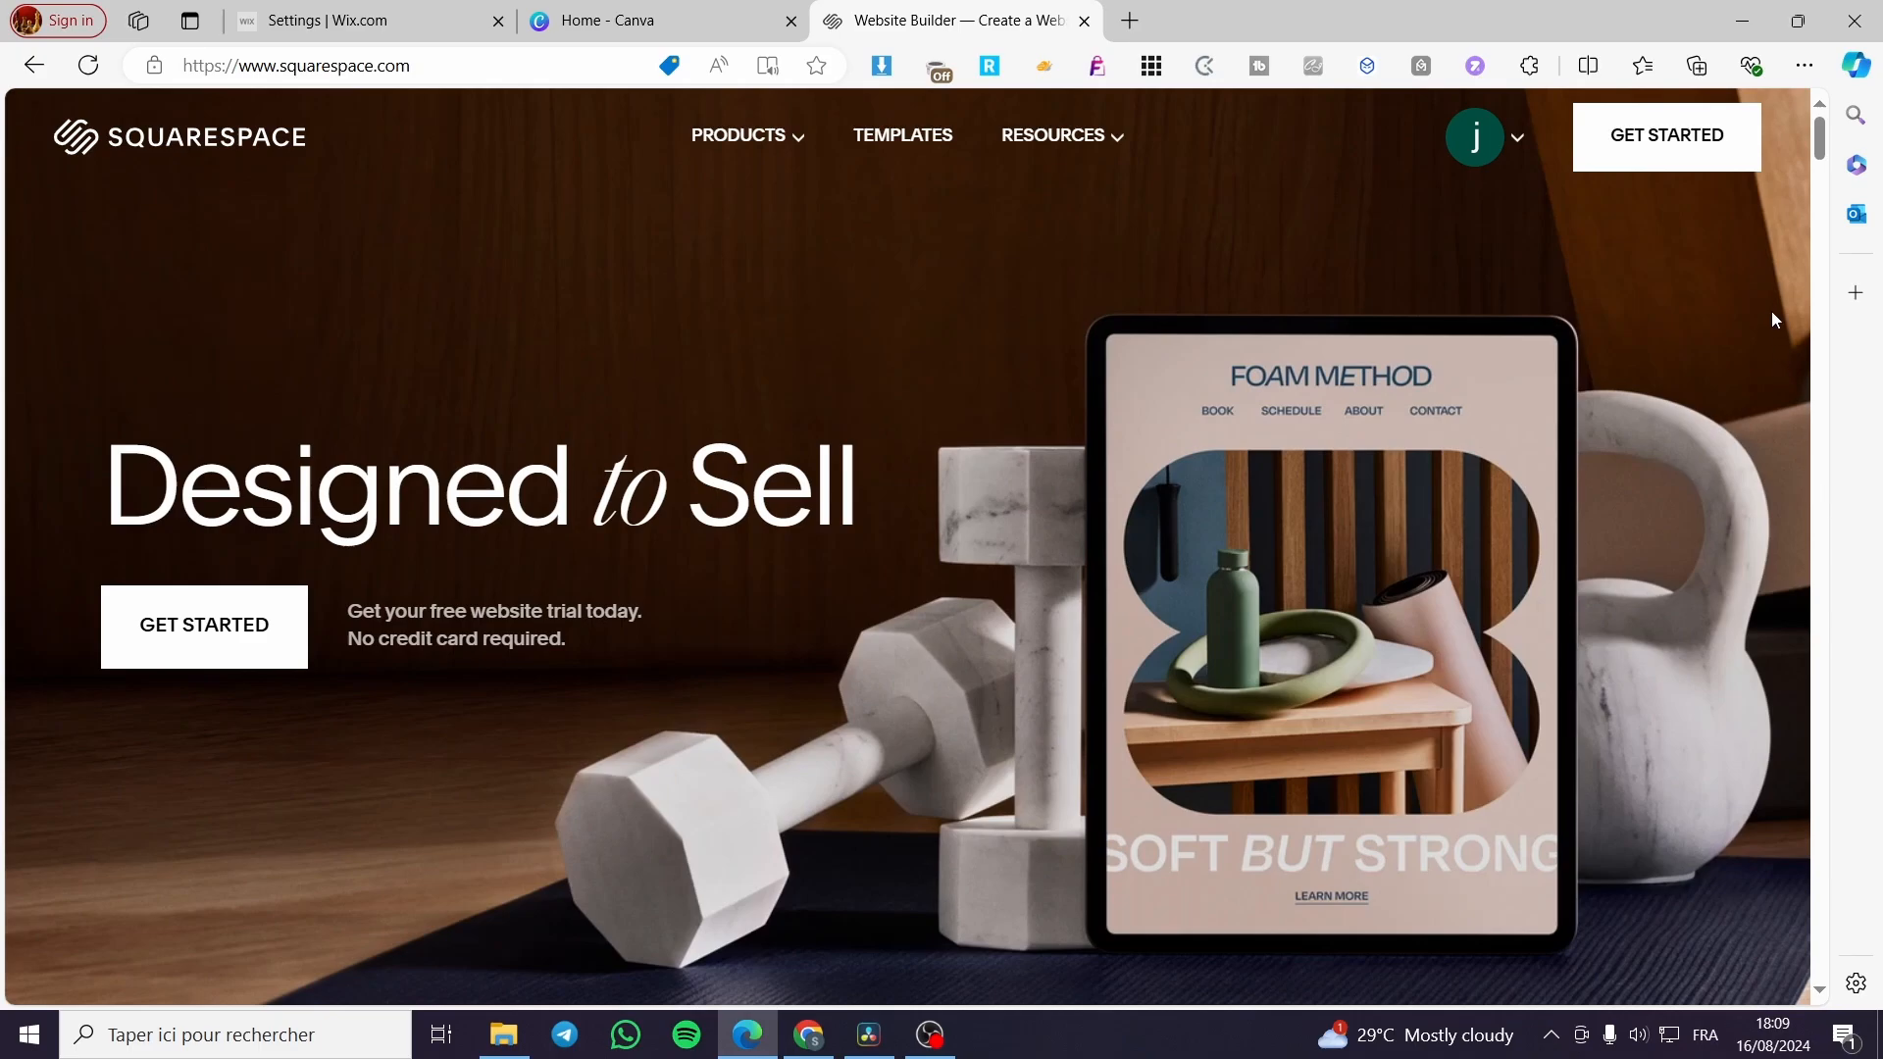
Open the Squarespace account dashboard and look through the list of existing websites
{"action": "left_click", "coordinate": [1513, 140]}
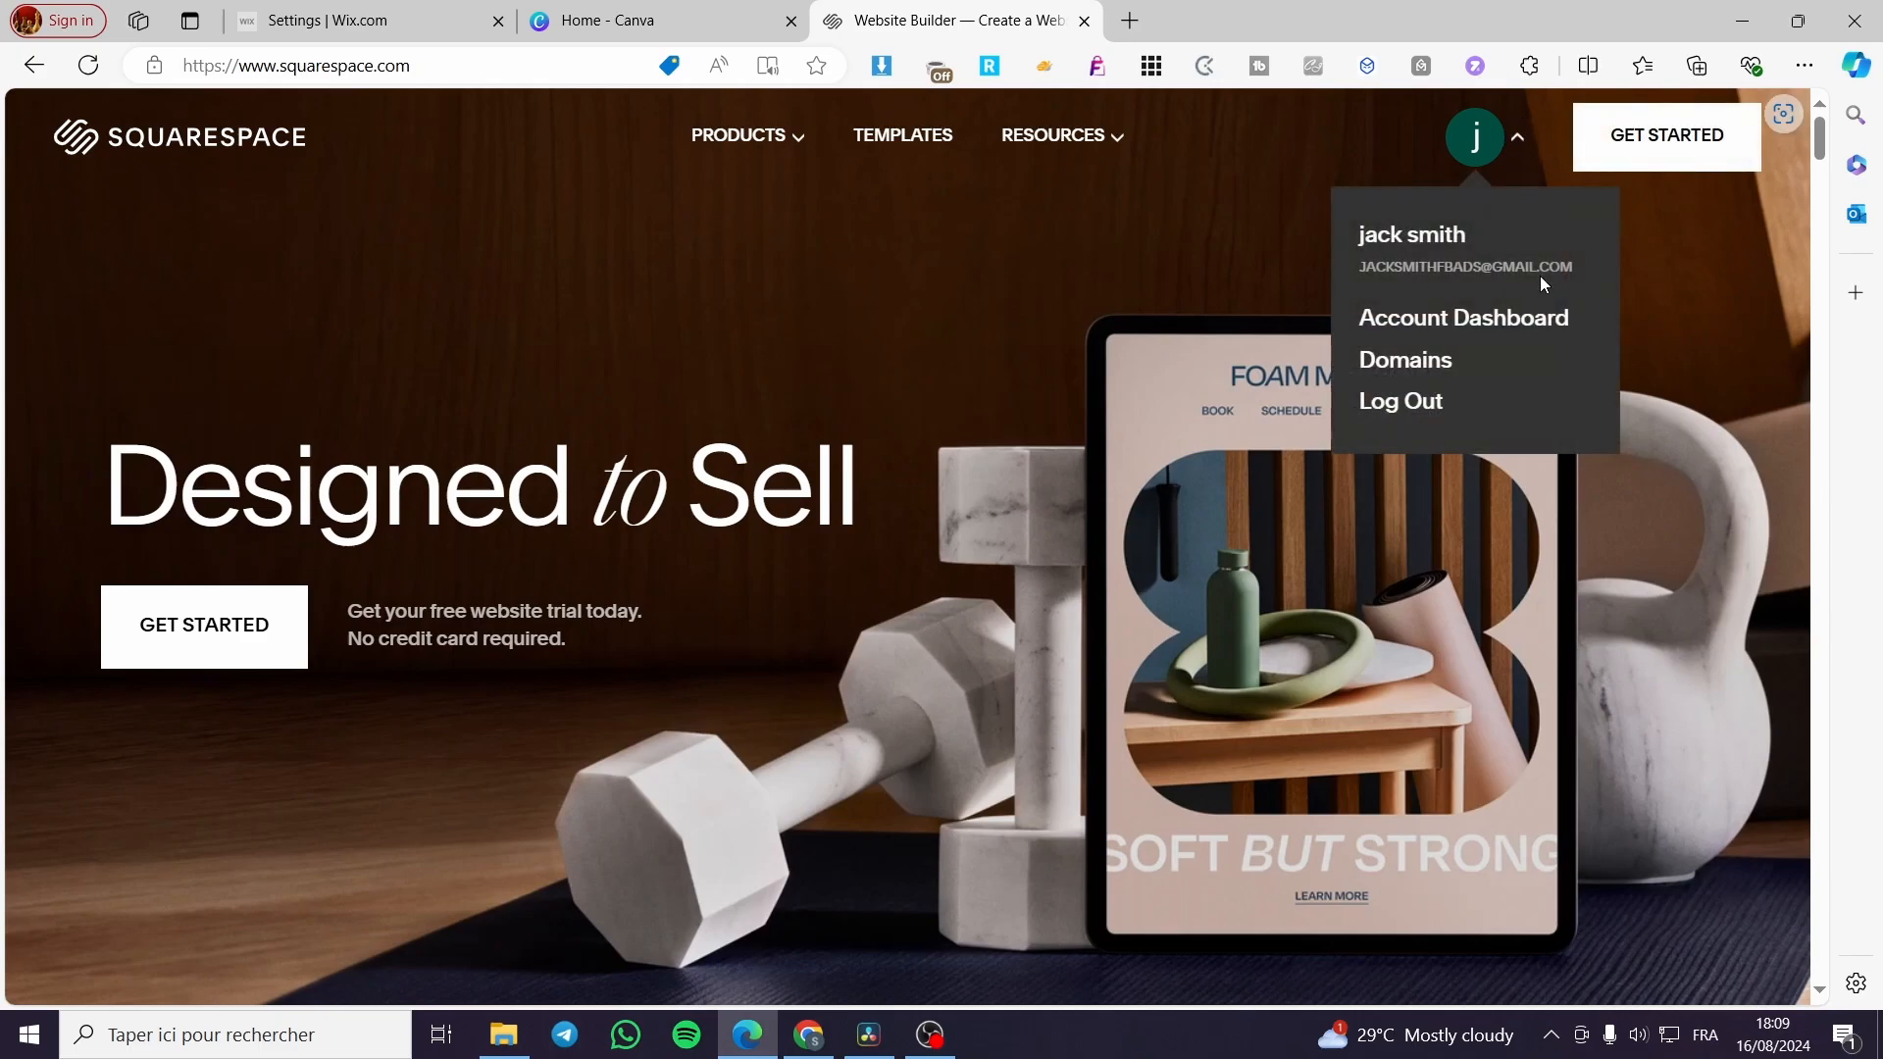
{"action": "left_click", "coordinate": [1412, 324]}
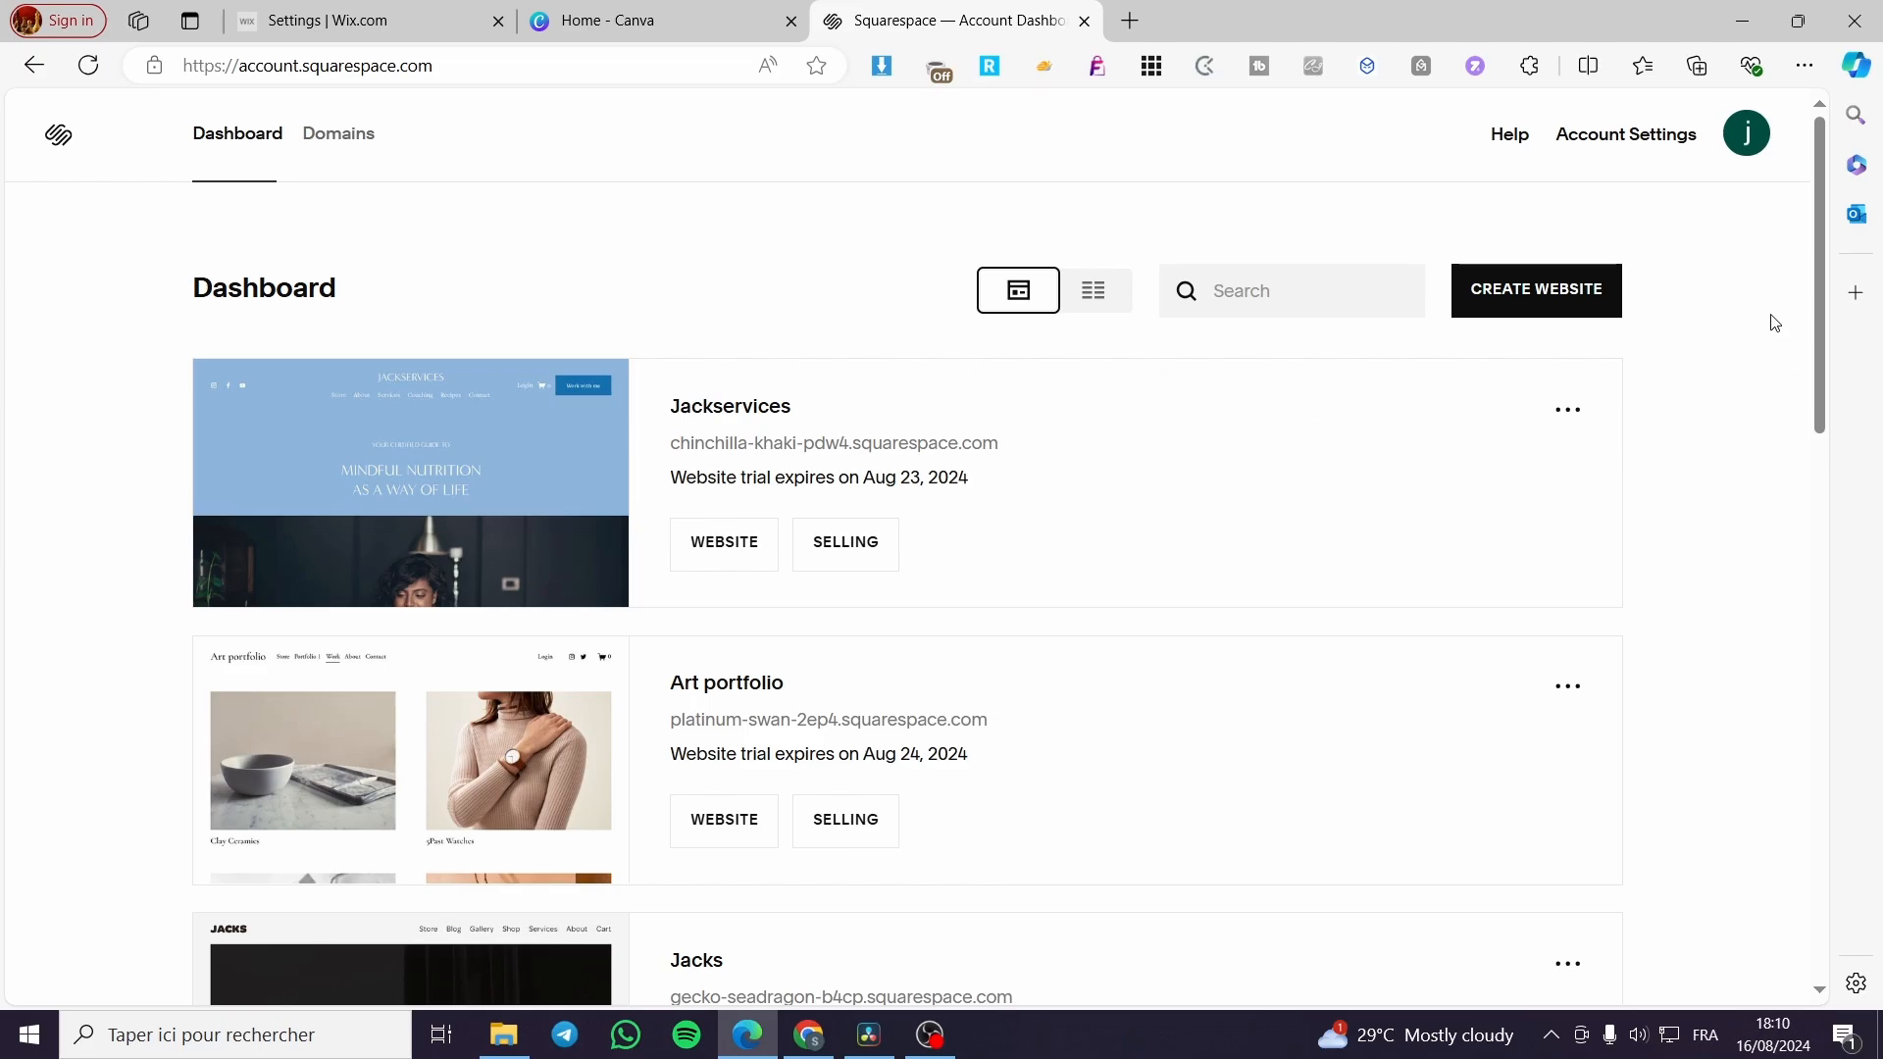
{"action": "scroll", "coordinate": [979, 734], "scroll_direction": "down", "scroll_amount": 8}
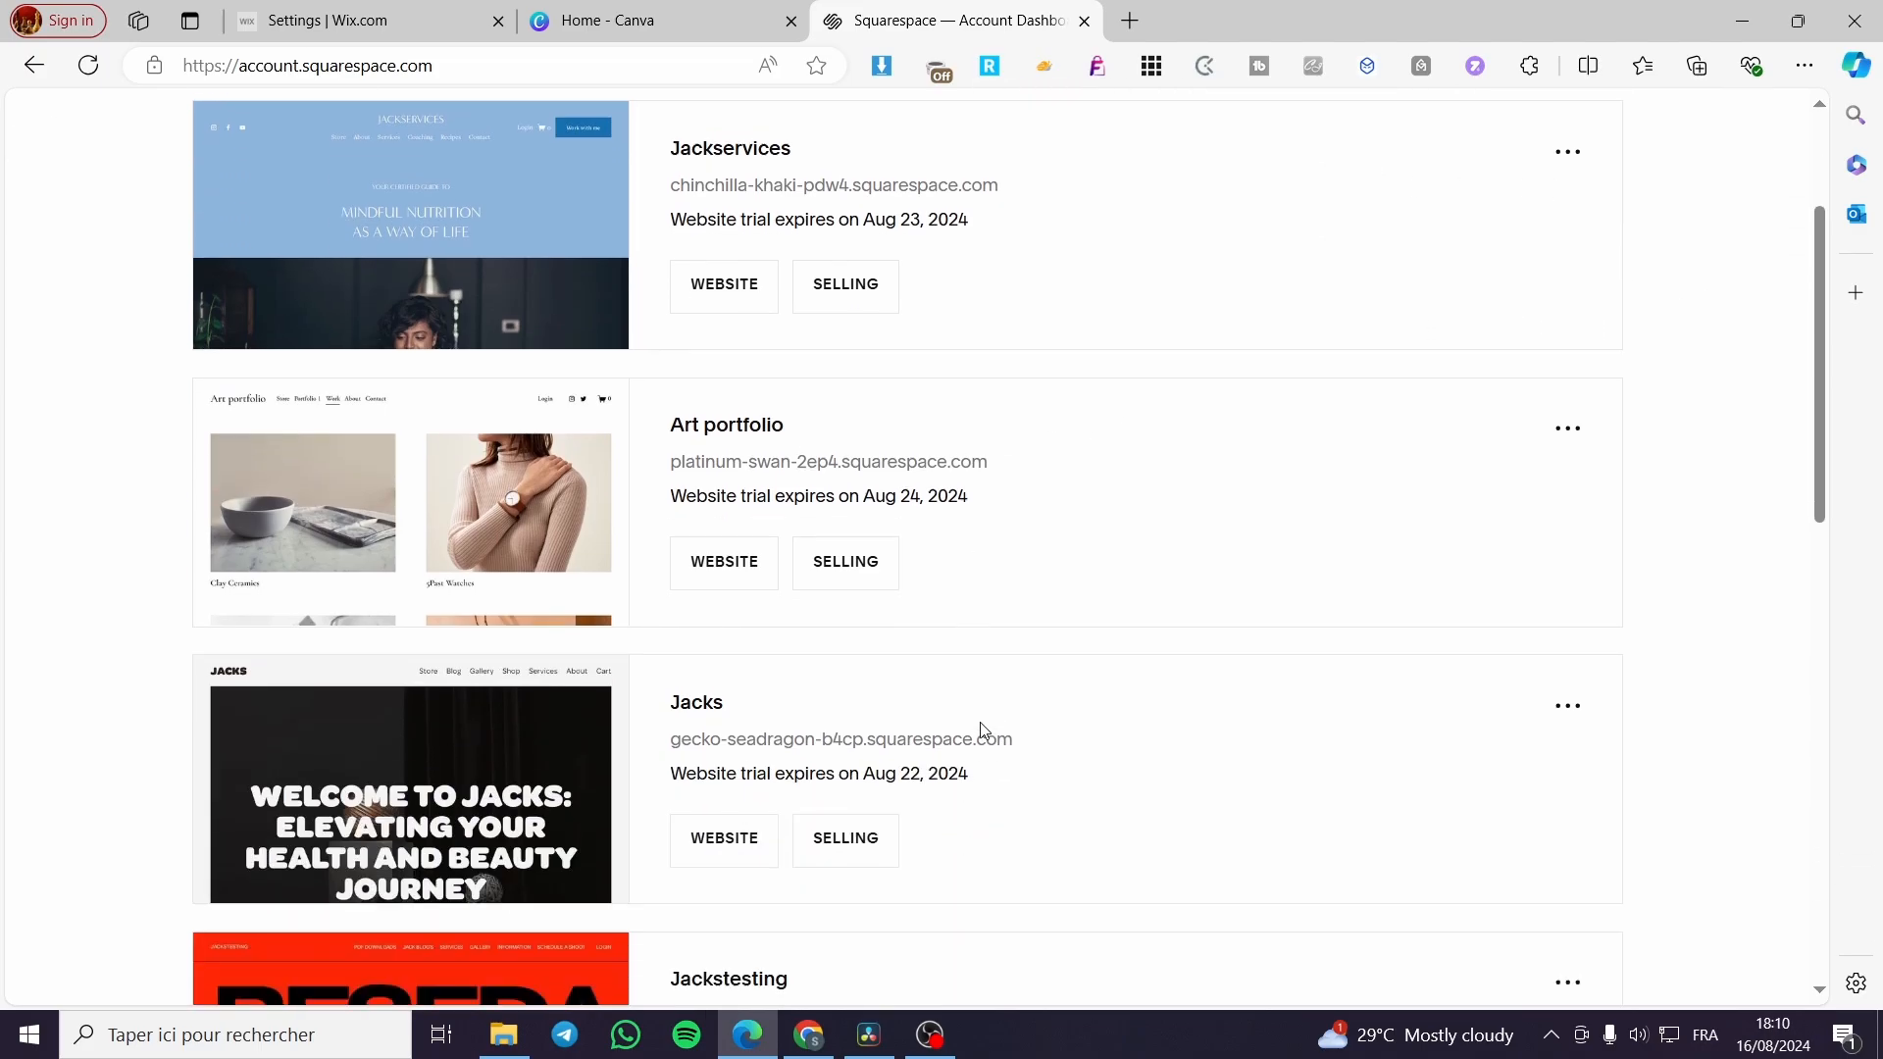
{"action": "scroll", "coordinate": [945, 699], "scroll_direction": "up", "scroll_amount": 8}
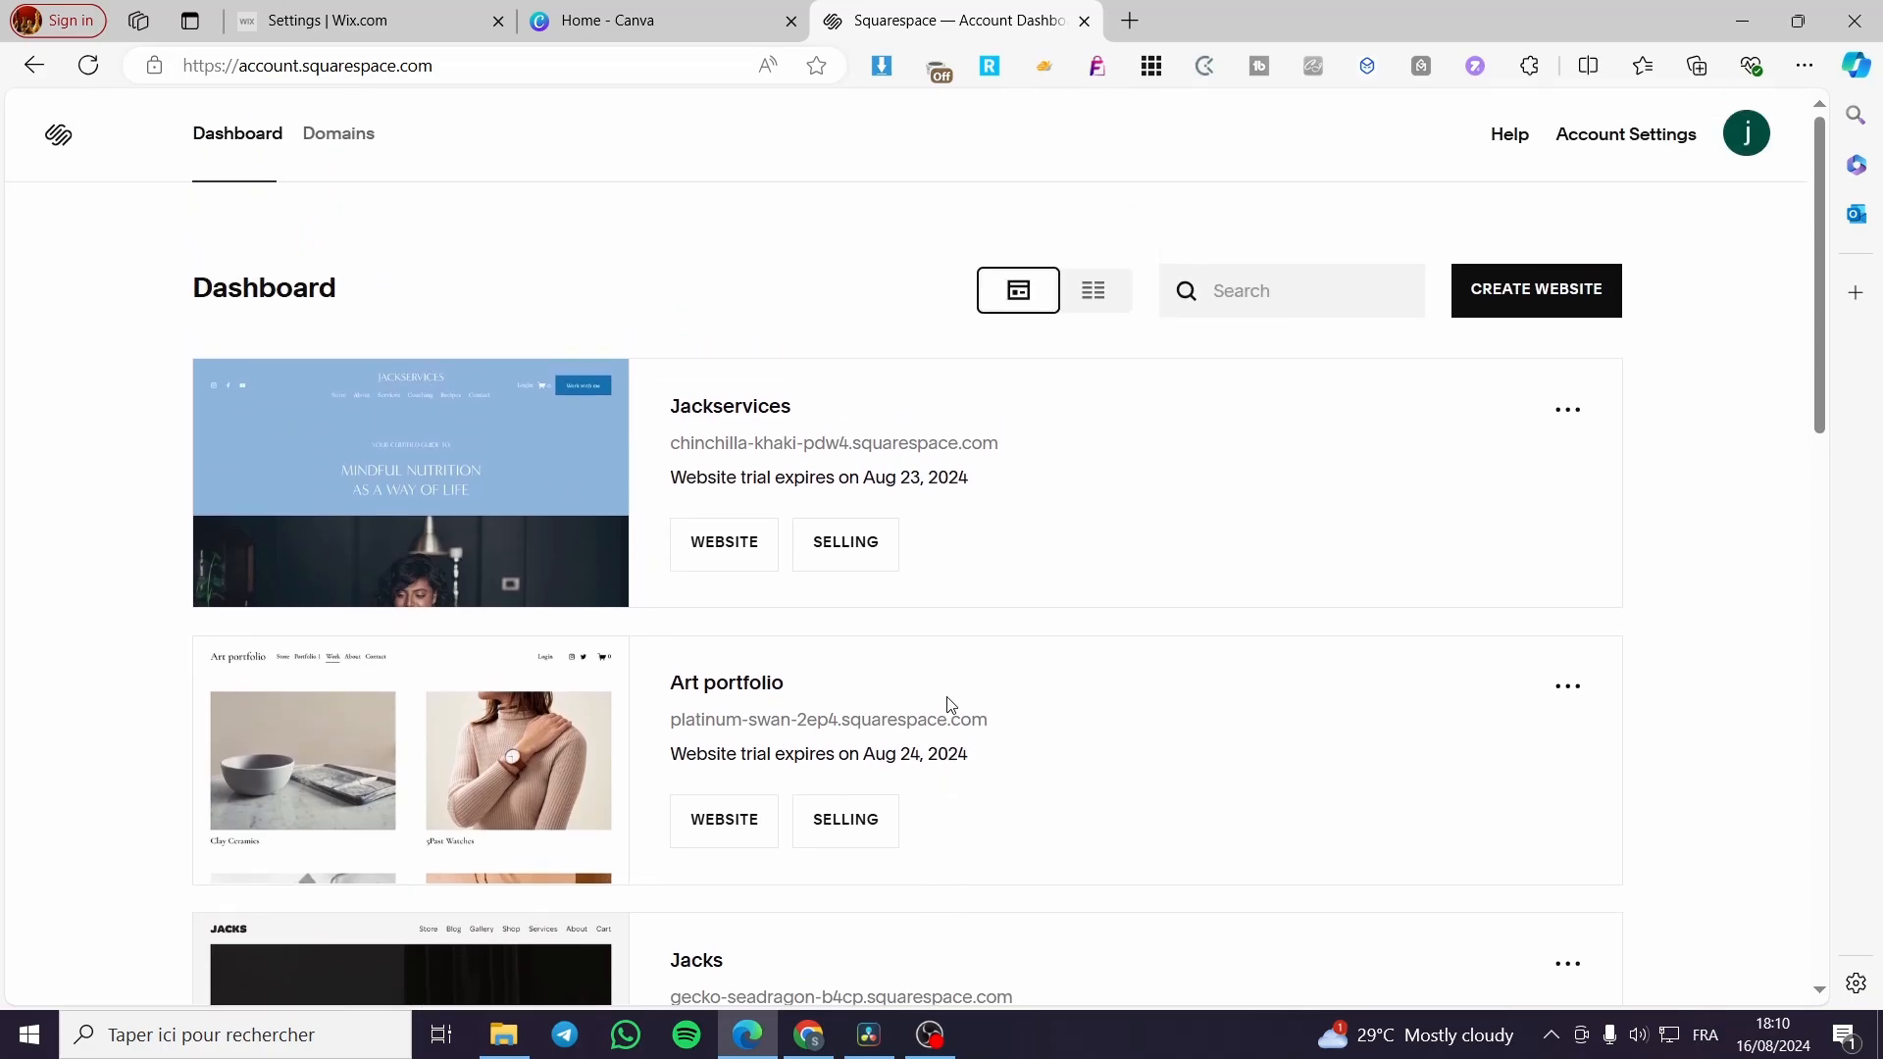
{"action": "scroll", "coordinate": [976, 696], "scroll_direction": "down", "scroll_amount": 7}
{"action": "scroll", "coordinate": [972, 694], "scroll_direction": "up", "scroll_amount": 7}
Open the Jackservices website from the dashboard and look over its home page
{"action": "left_click", "coordinate": [1511, 306]}
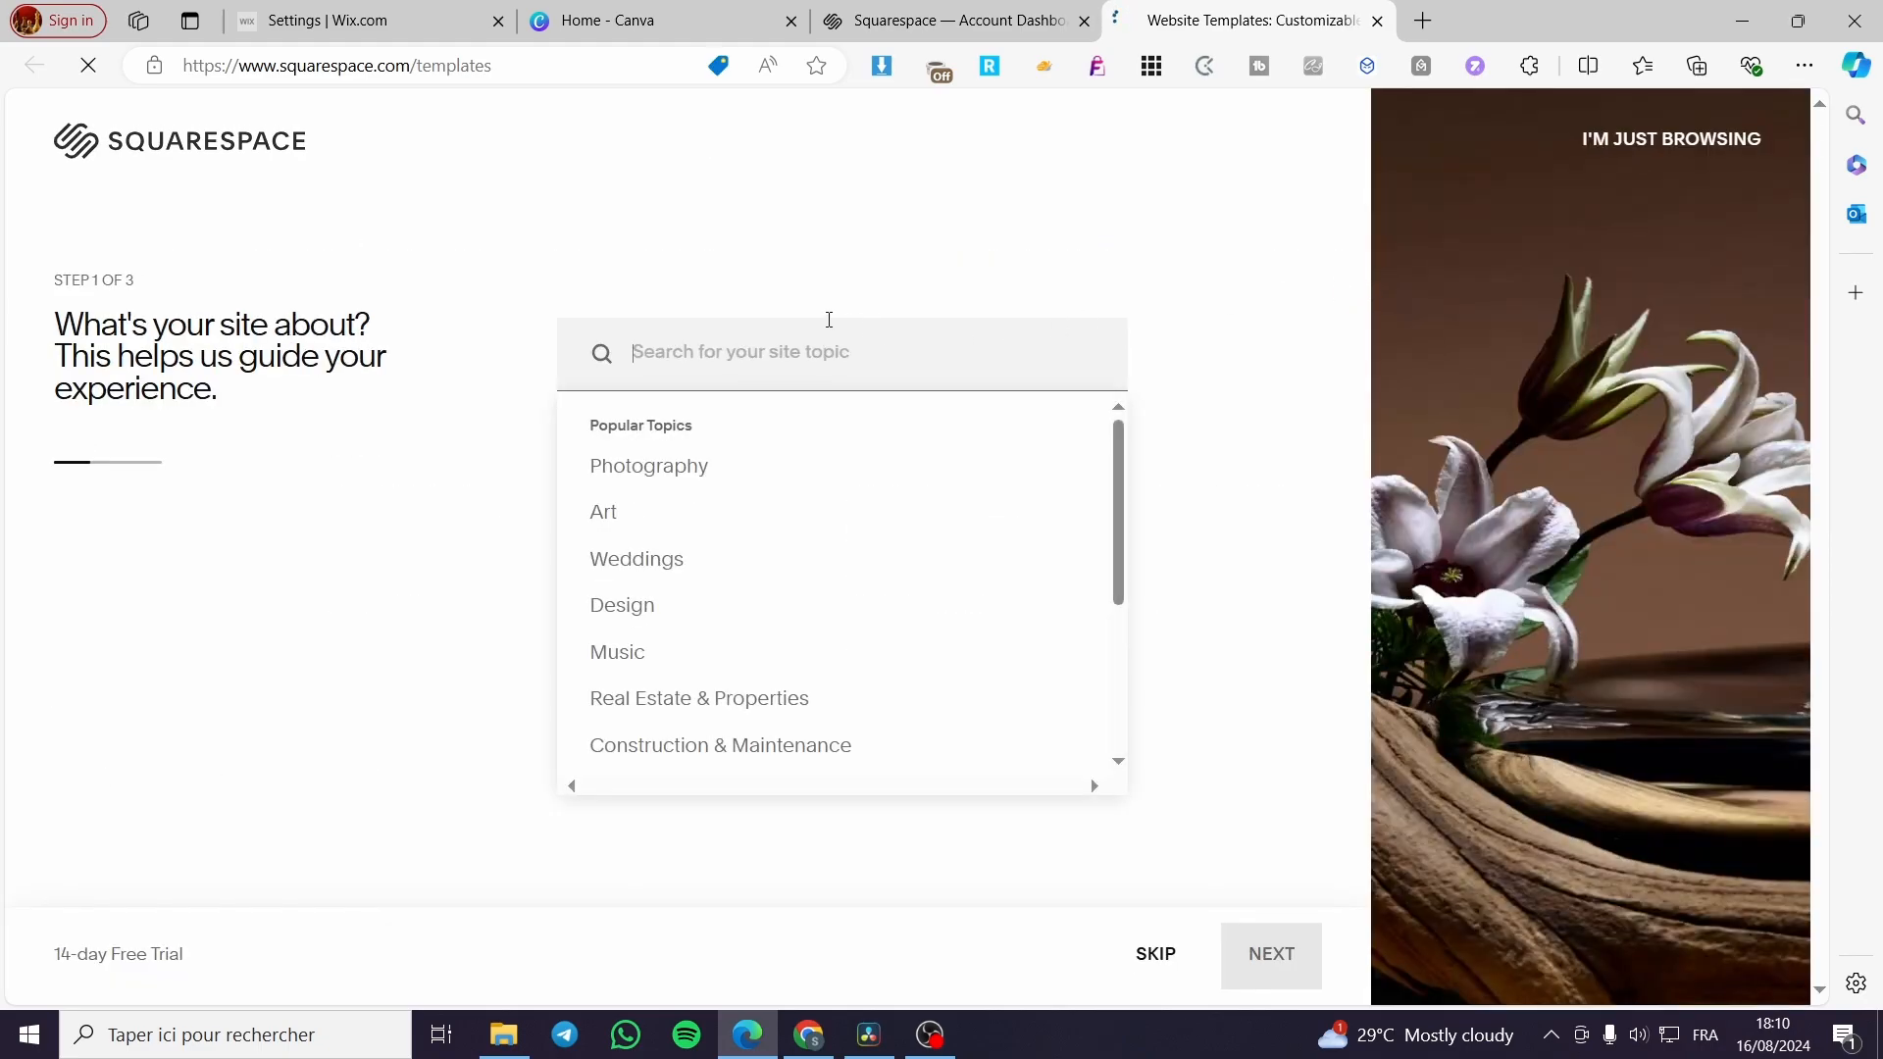
{"action": "left_click", "coordinate": [1376, 22]}
{"action": "scroll", "coordinate": [1076, 817], "scroll_direction": "down", "scroll_amount": 1}
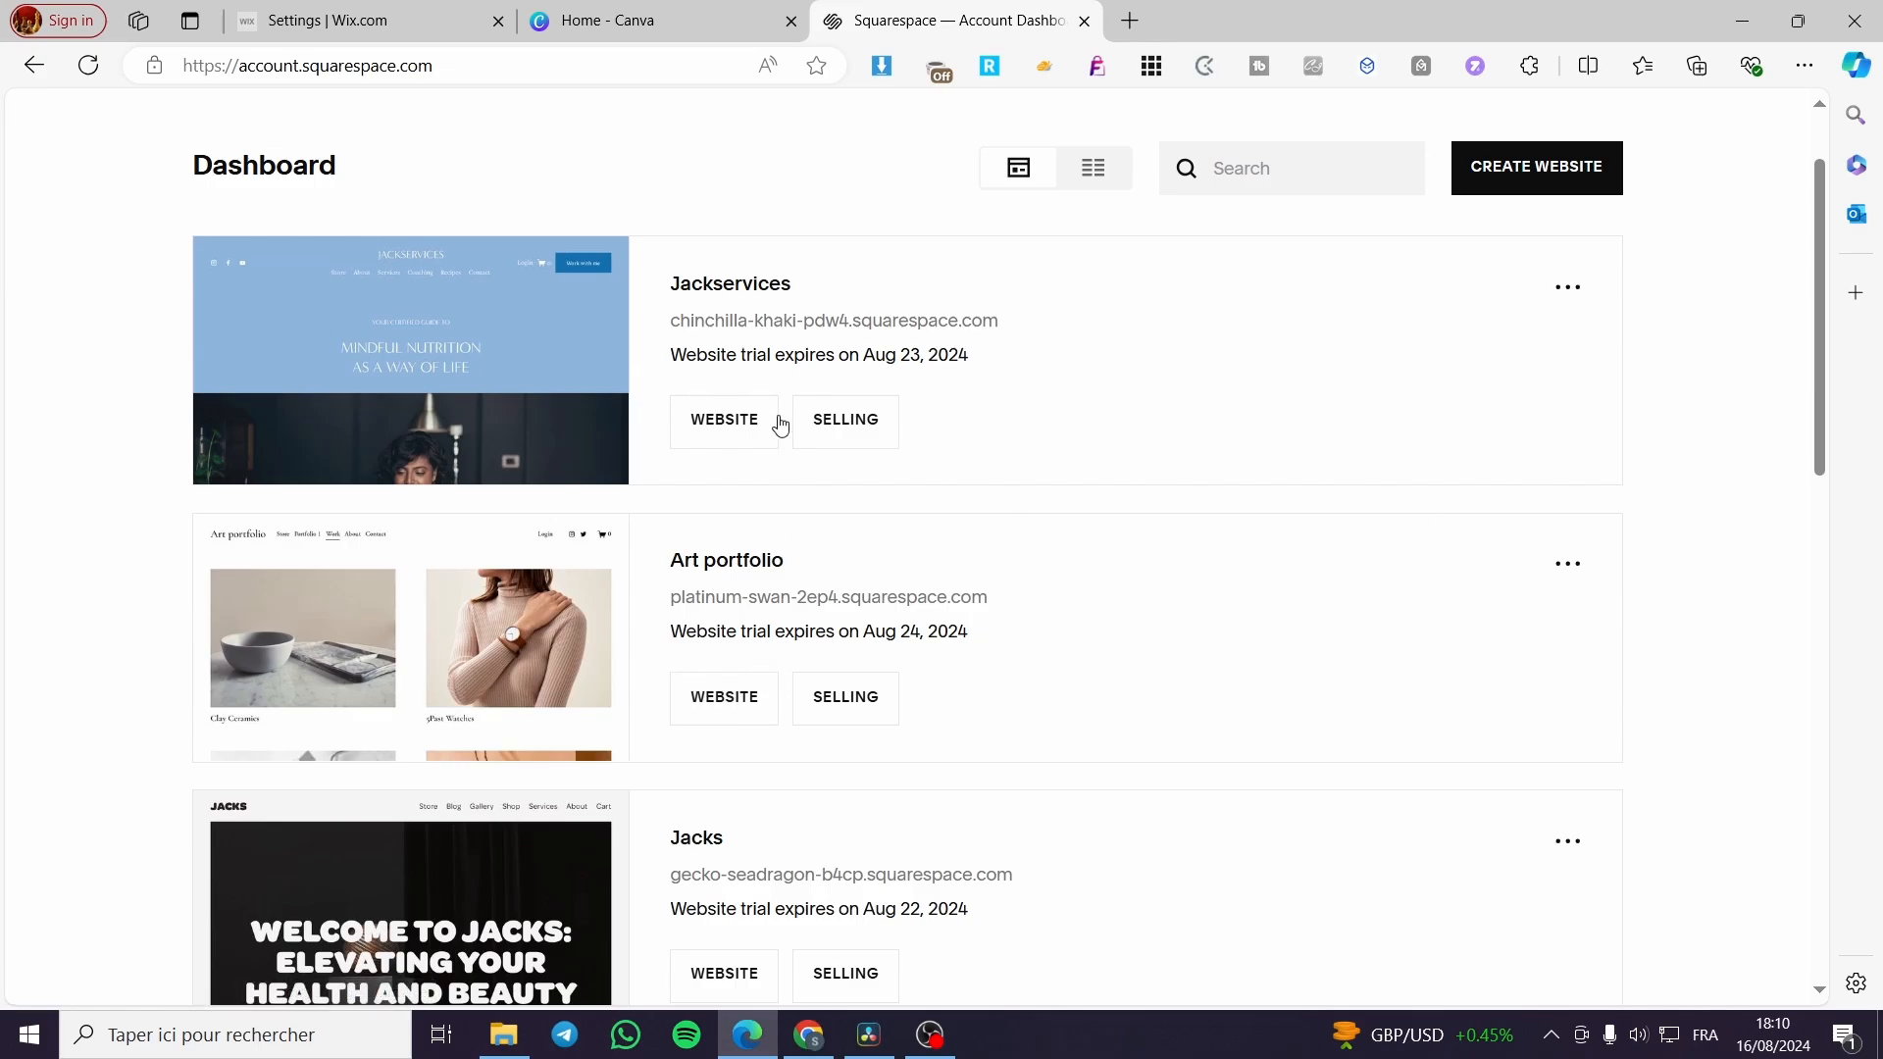
{"action": "left_click", "coordinate": [737, 428]}
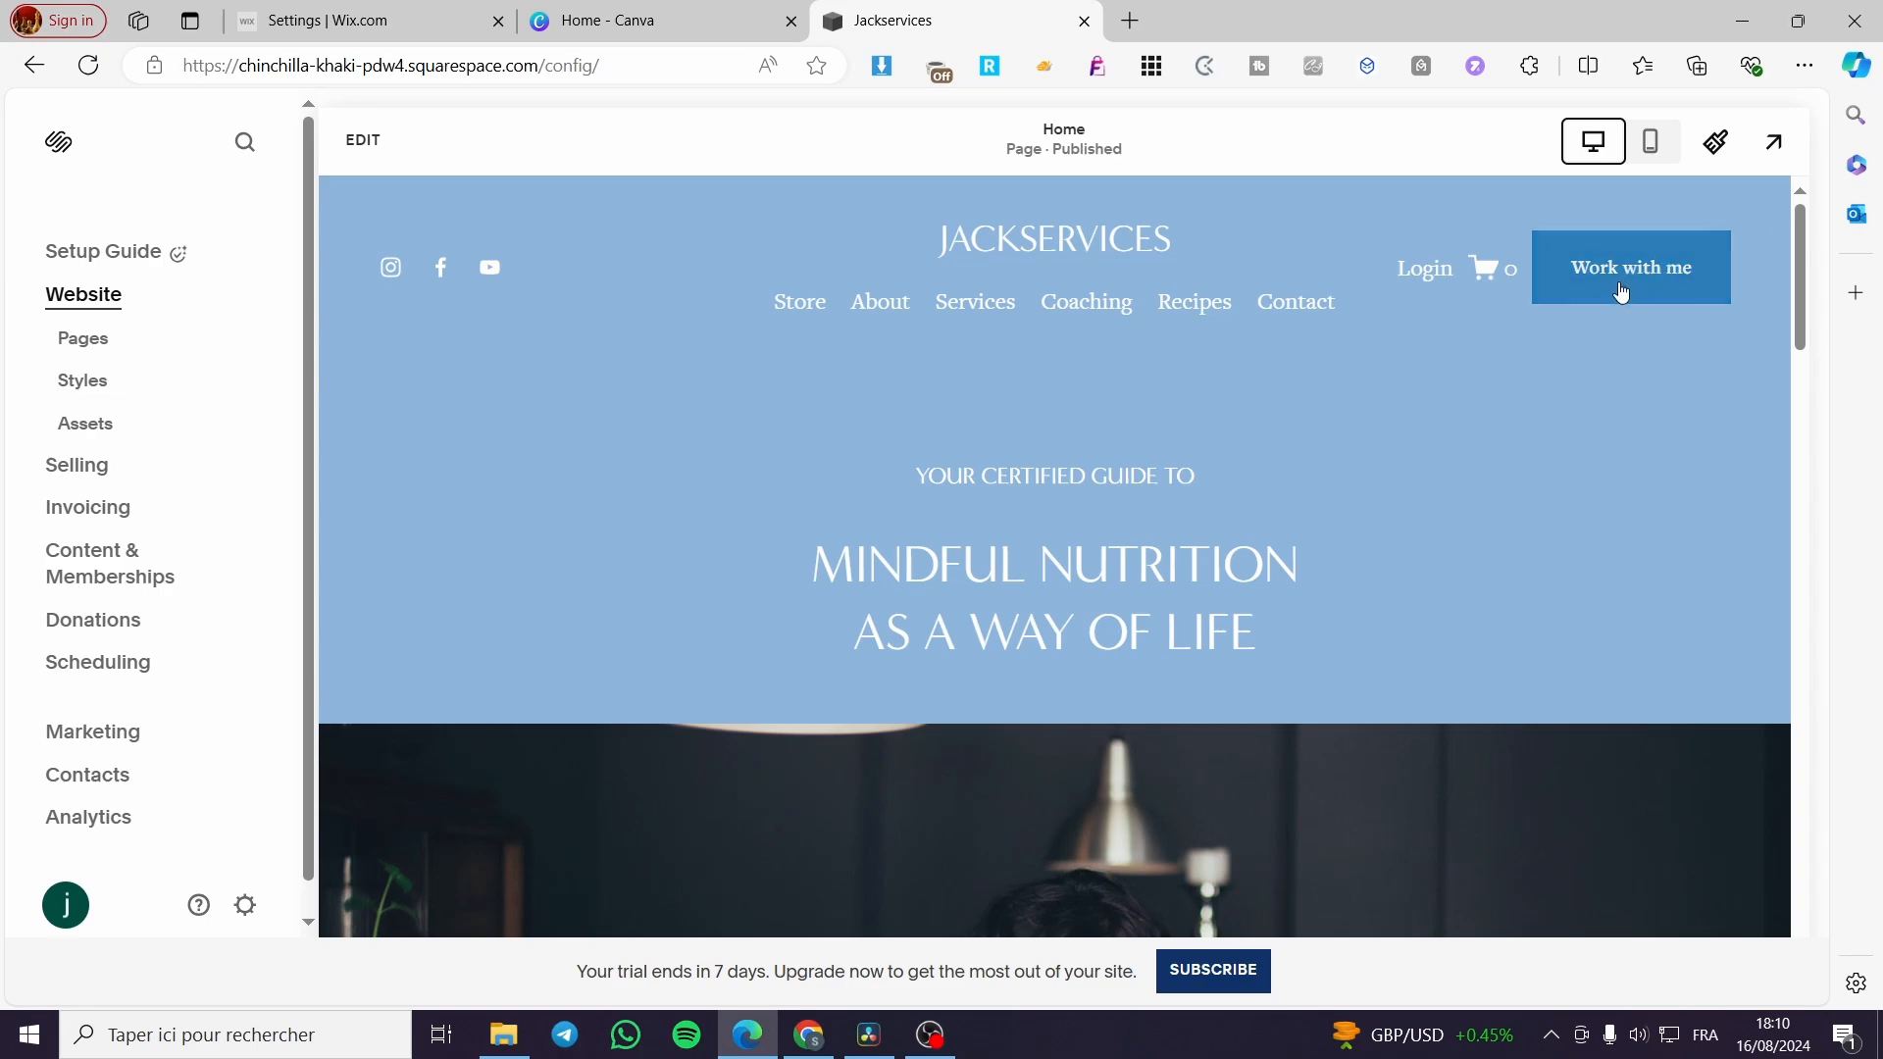
{"action": "scroll", "coordinate": [950, 605], "scroll_direction": "down", "scroll_amount": 3}
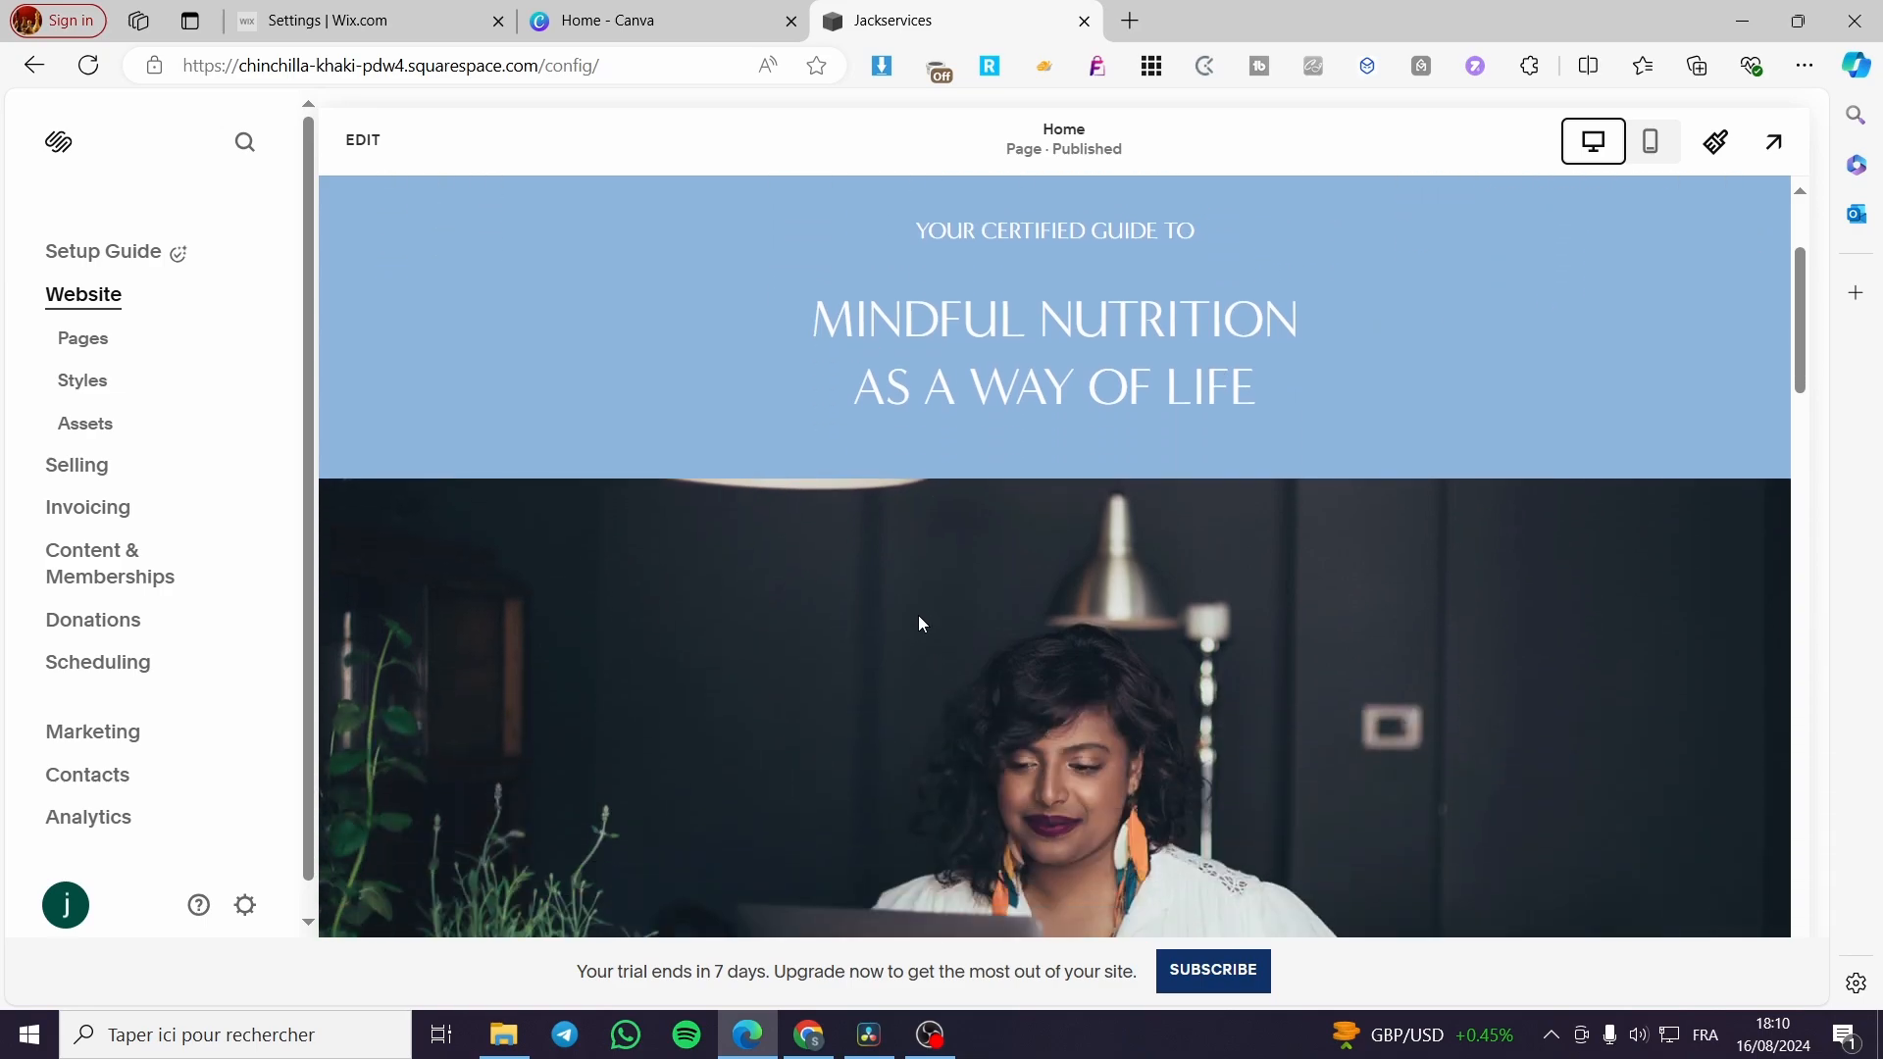
{"action": "scroll", "coordinate": [916, 621], "scroll_direction": "up", "scroll_amount": 3}
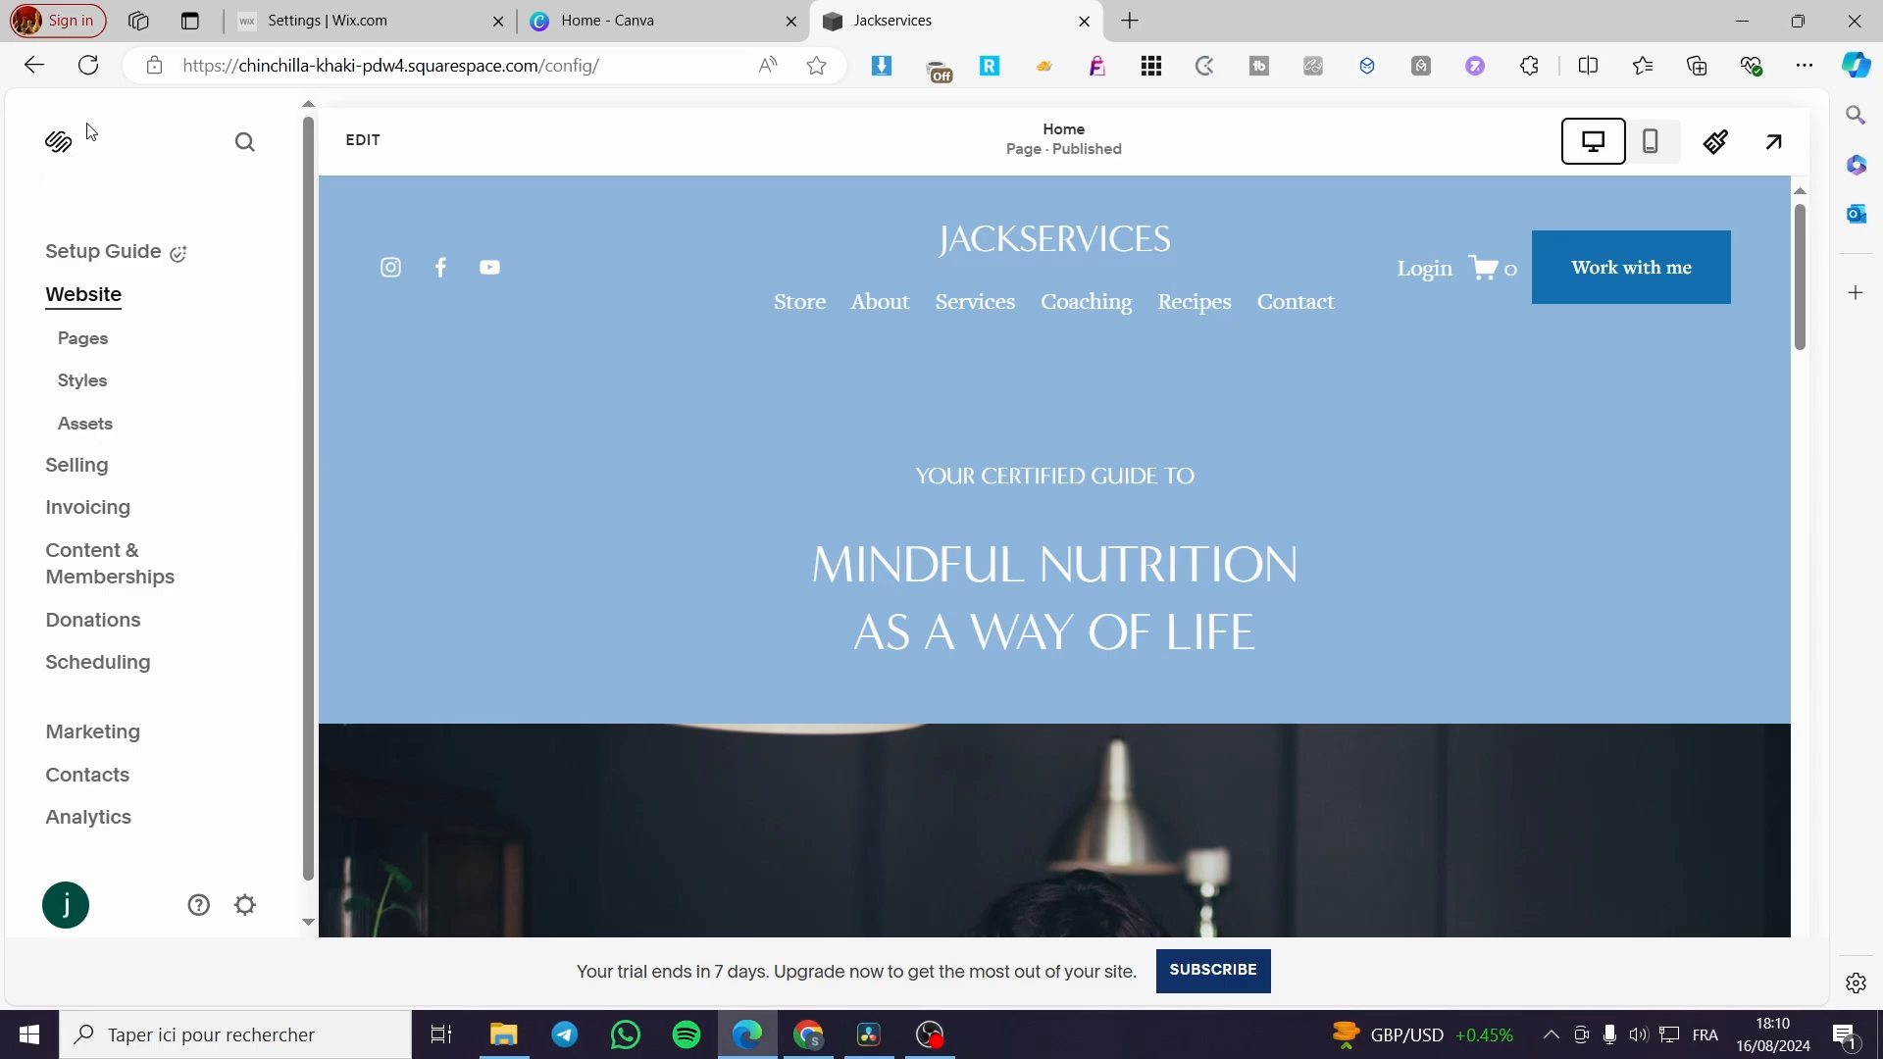
View the site's Selling overview and its Selling Tools
{"action": "scroll", "coordinate": [225, 373], "scroll_direction": "down", "scroll_amount": 1}
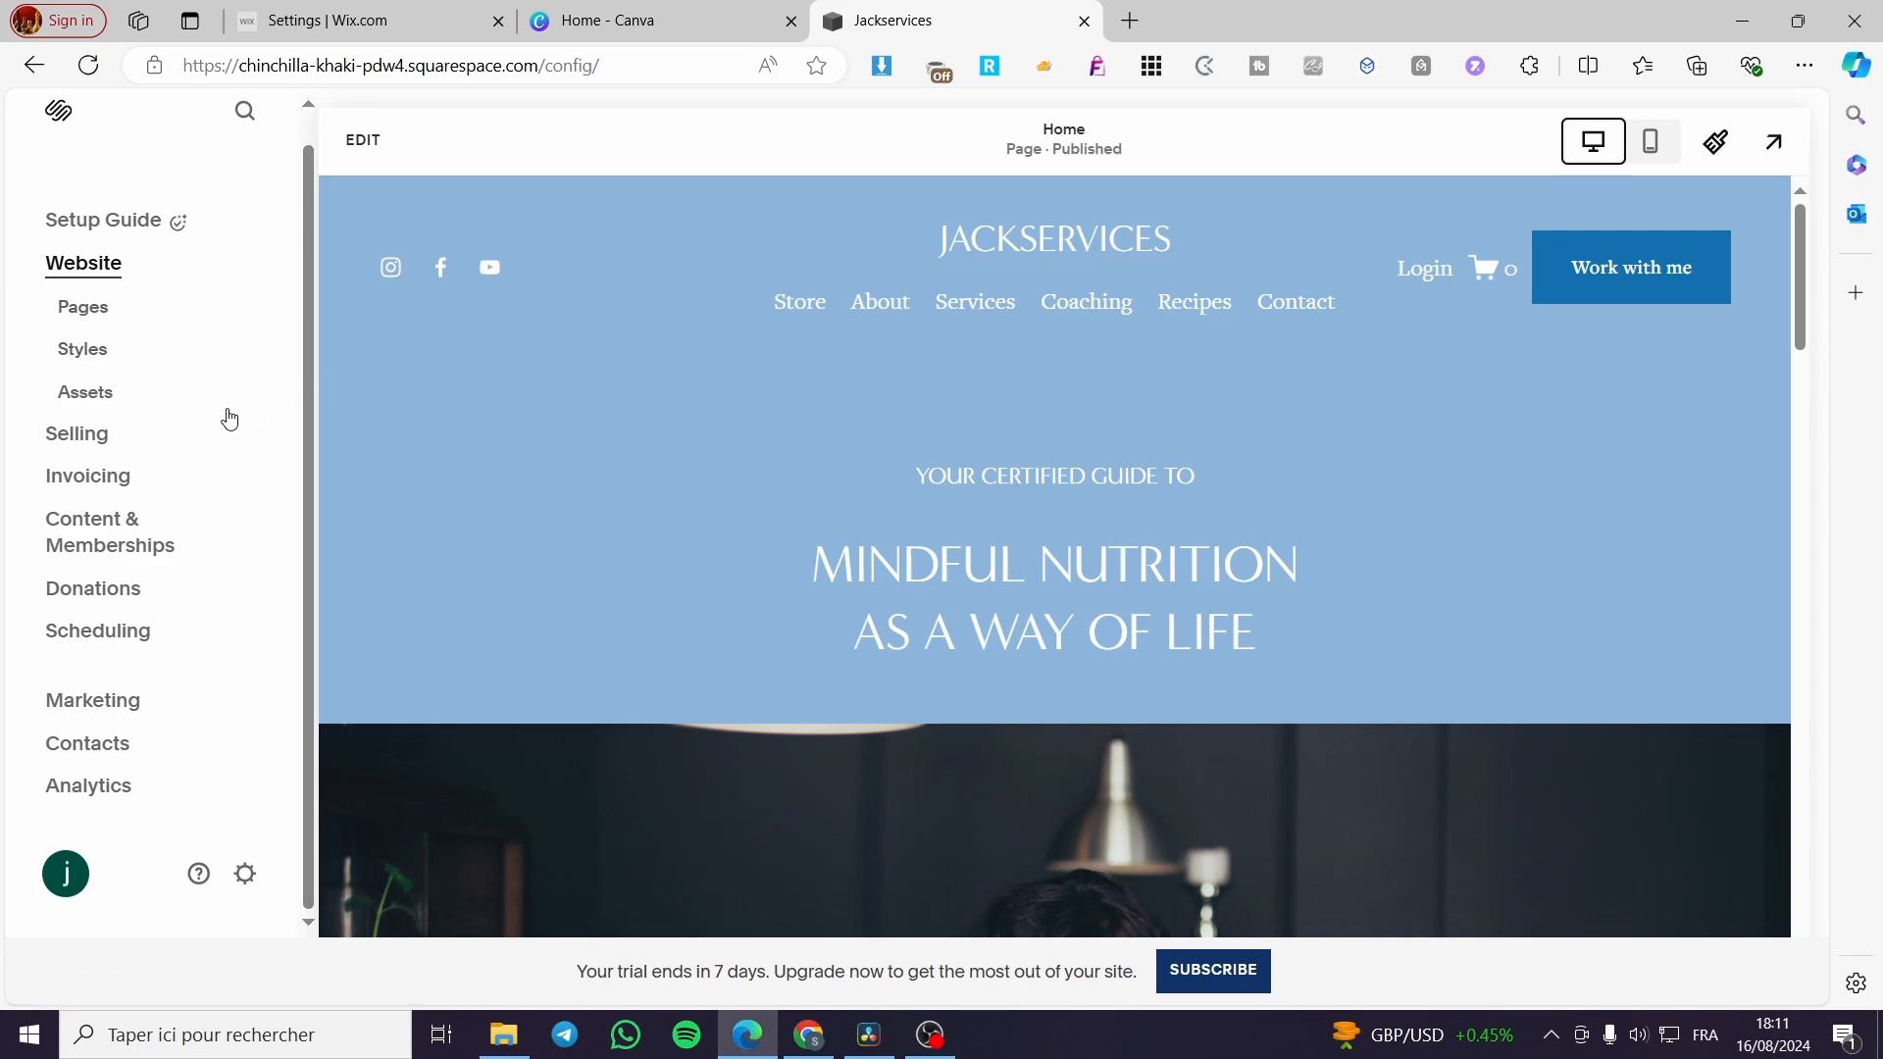
{"action": "left_click", "coordinate": [96, 441]}
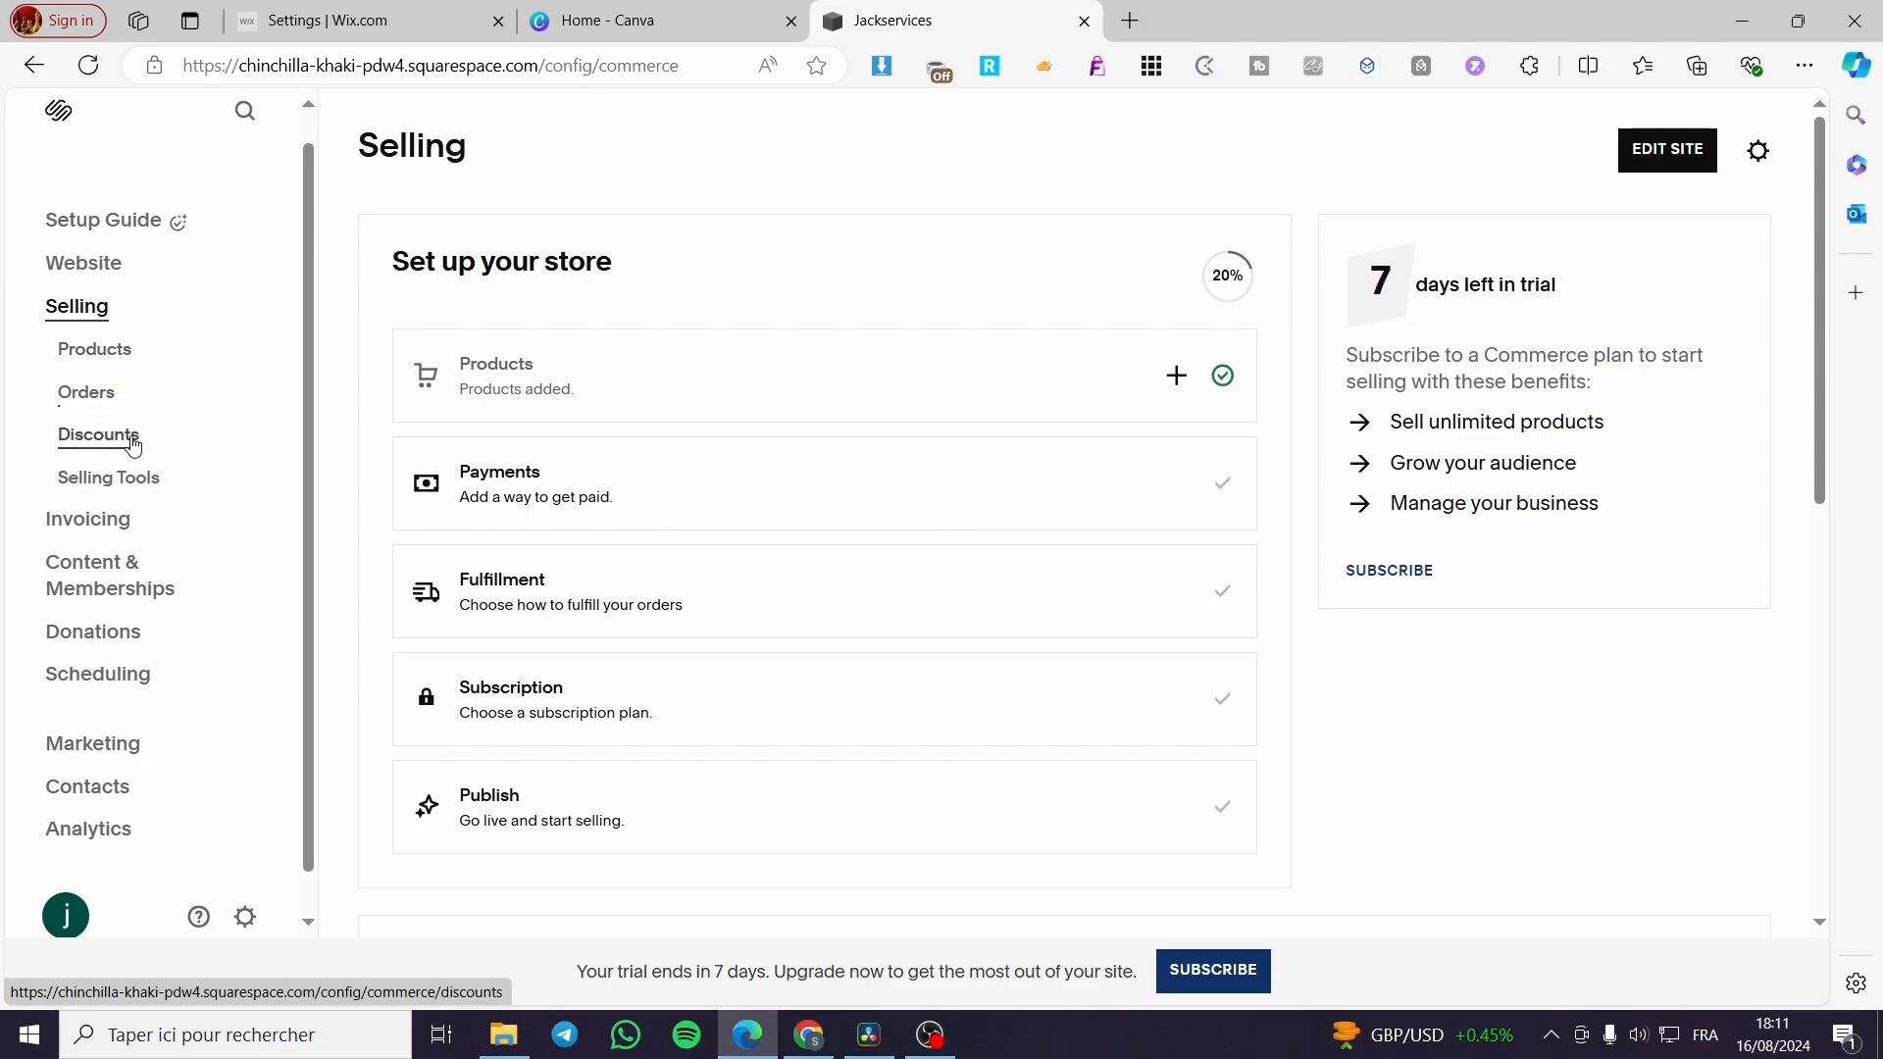
{"action": "left_click", "coordinate": [124, 482]}
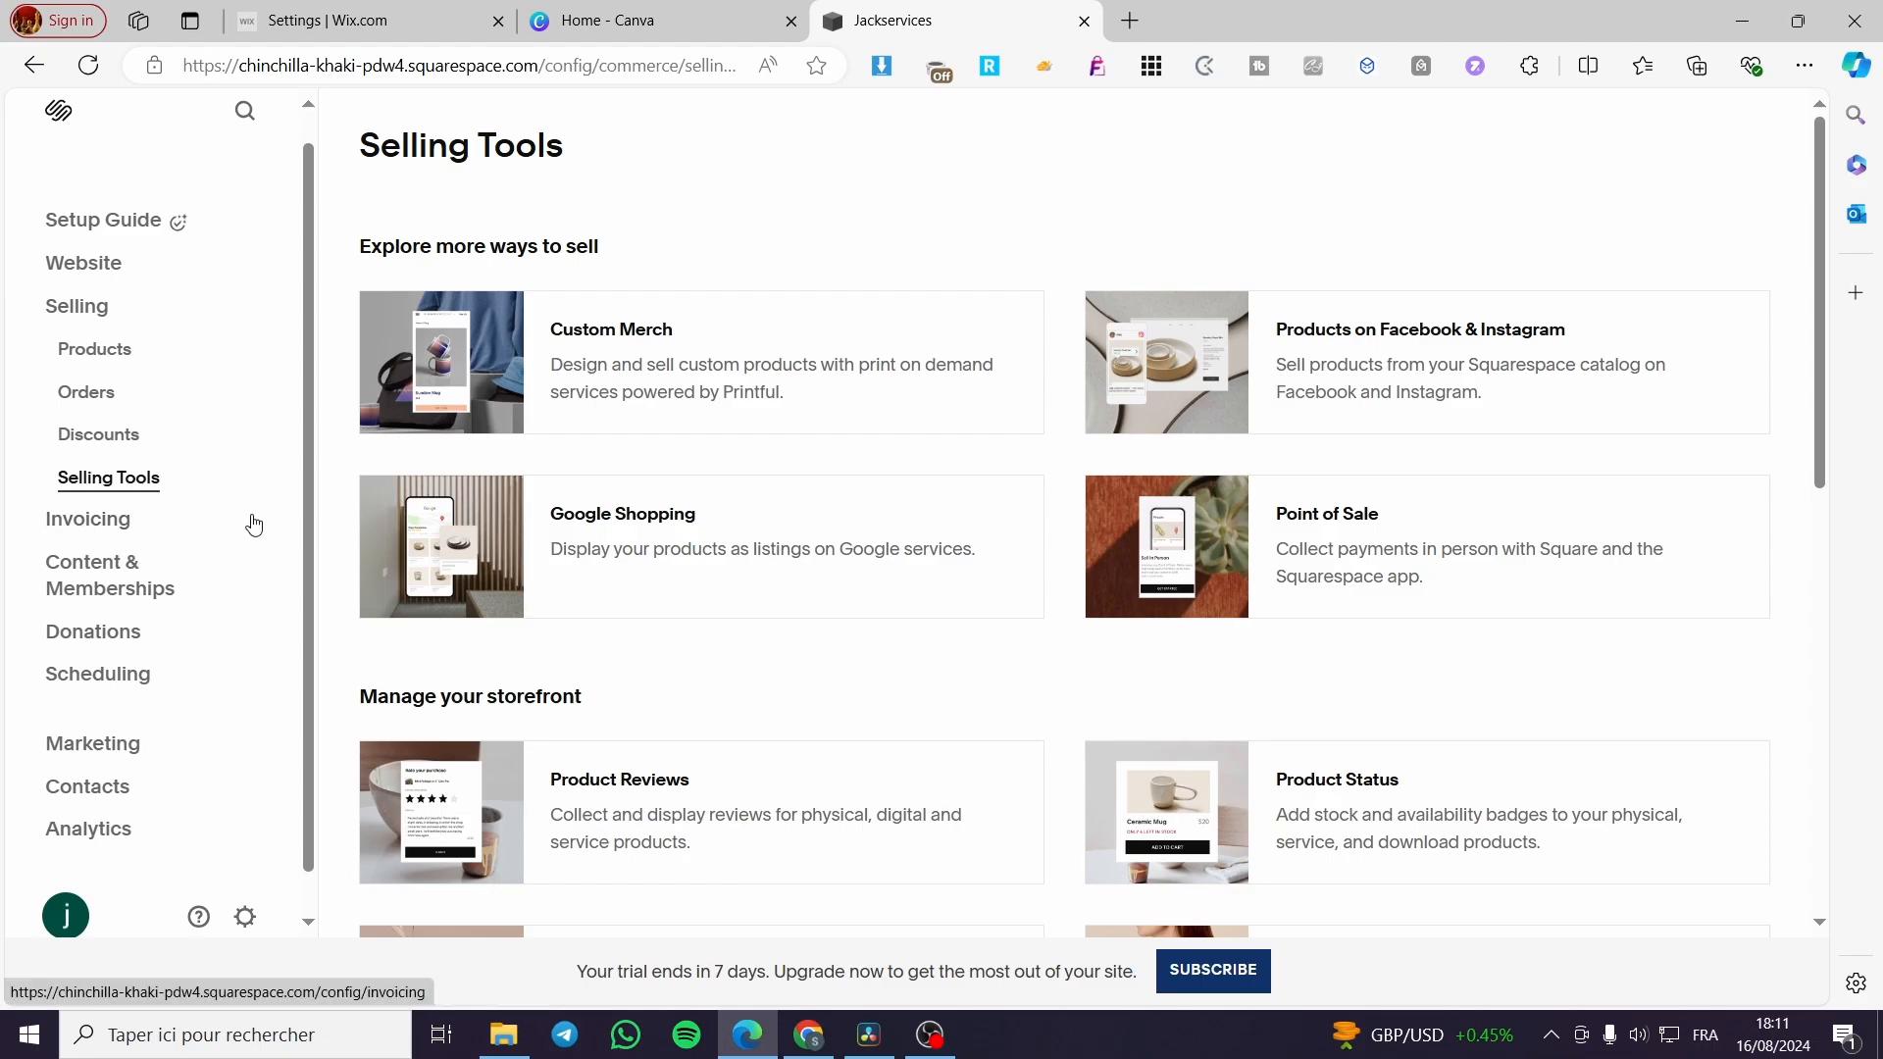
Open the Invoicing section and review the invoice, contract, proposal, estimate and project options
{"action": "left_click", "coordinate": [104, 522]}
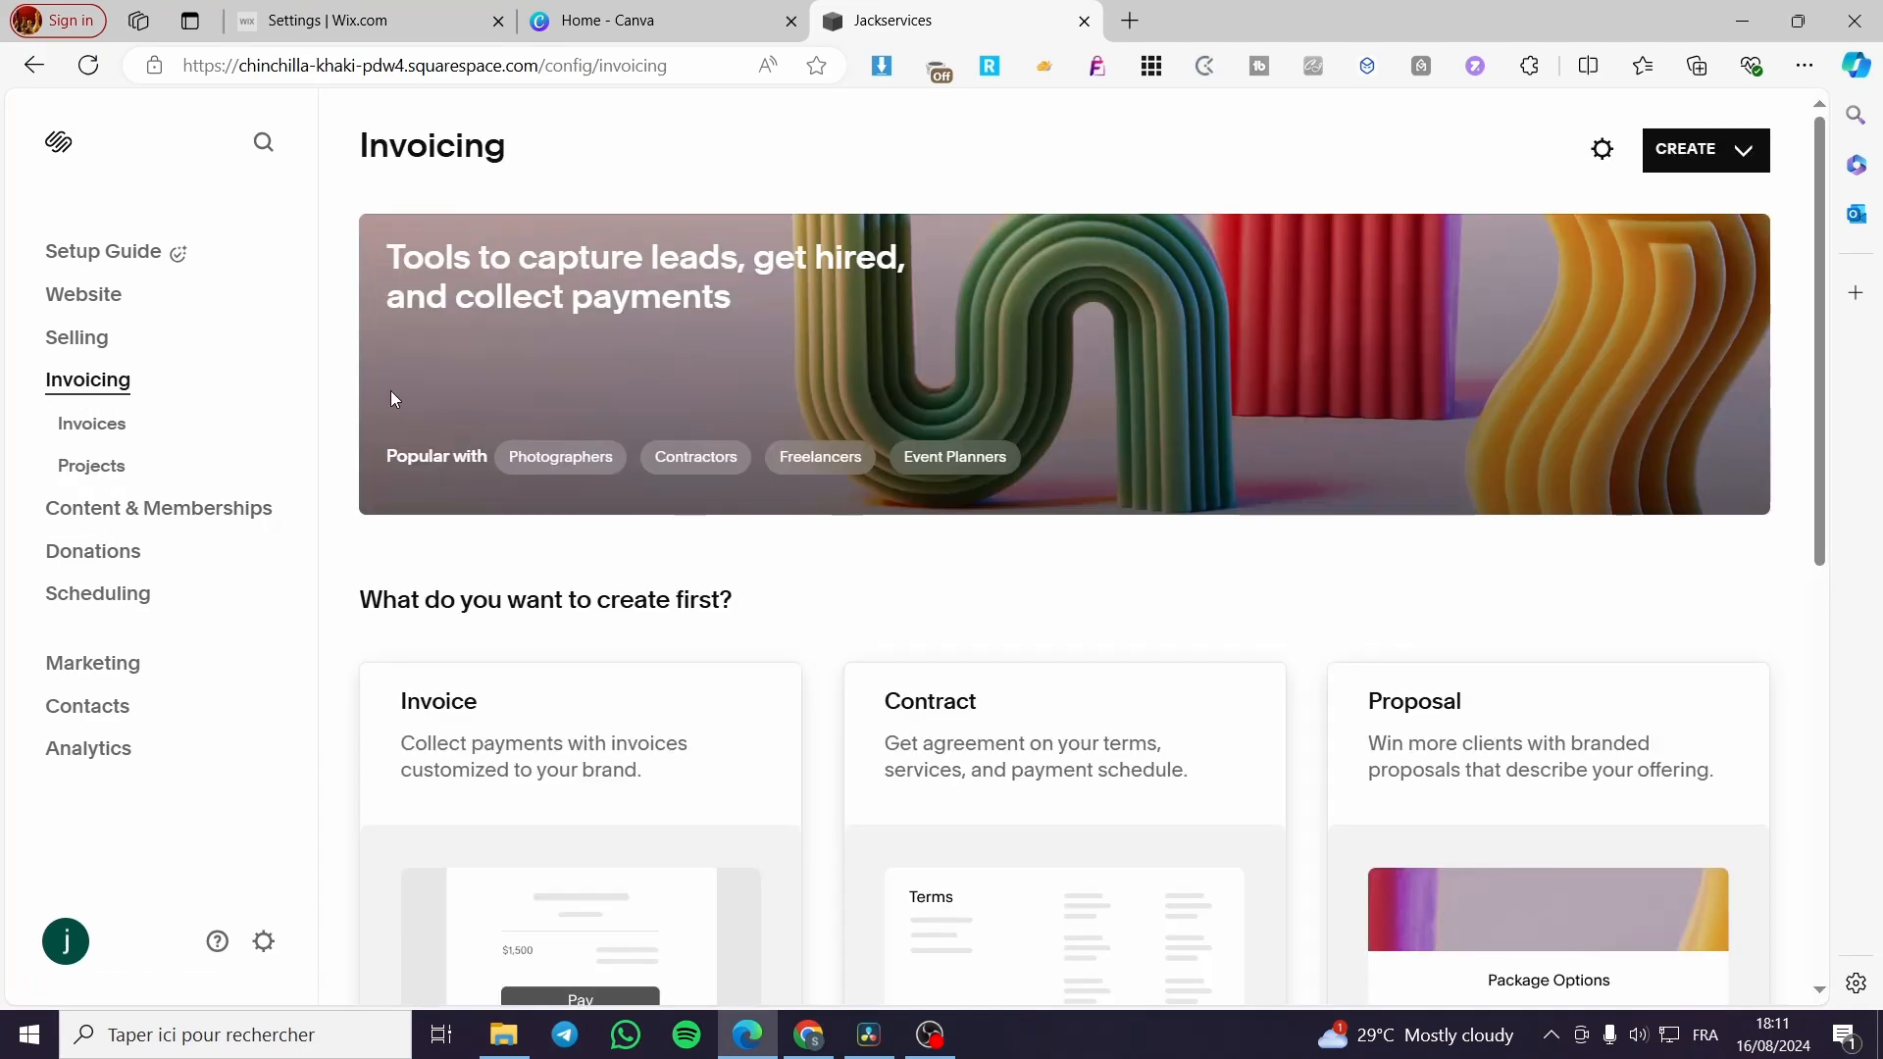
{"action": "scroll", "coordinate": [1812, 444], "scroll_direction": "down", "scroll_amount": 6}
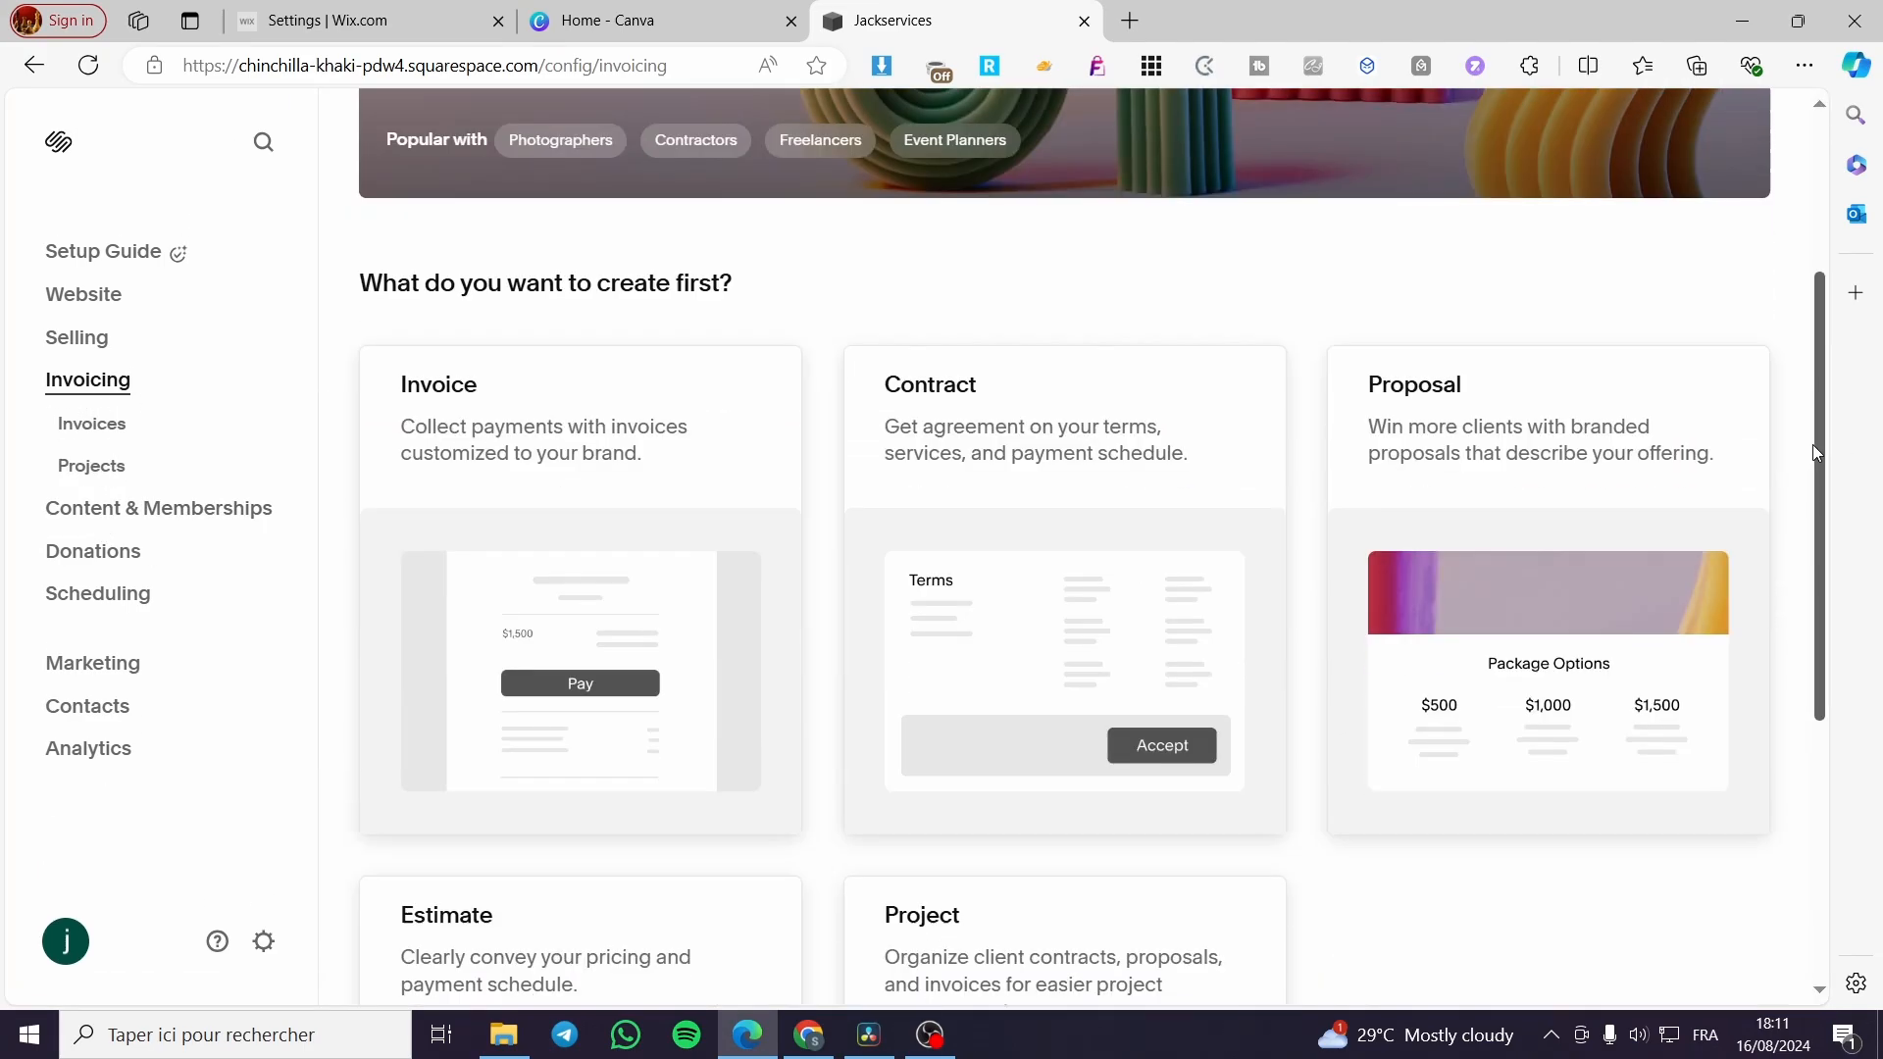
{"action": "scroll", "coordinate": [1812, 446], "scroll_direction": "up", "scroll_amount": 6}
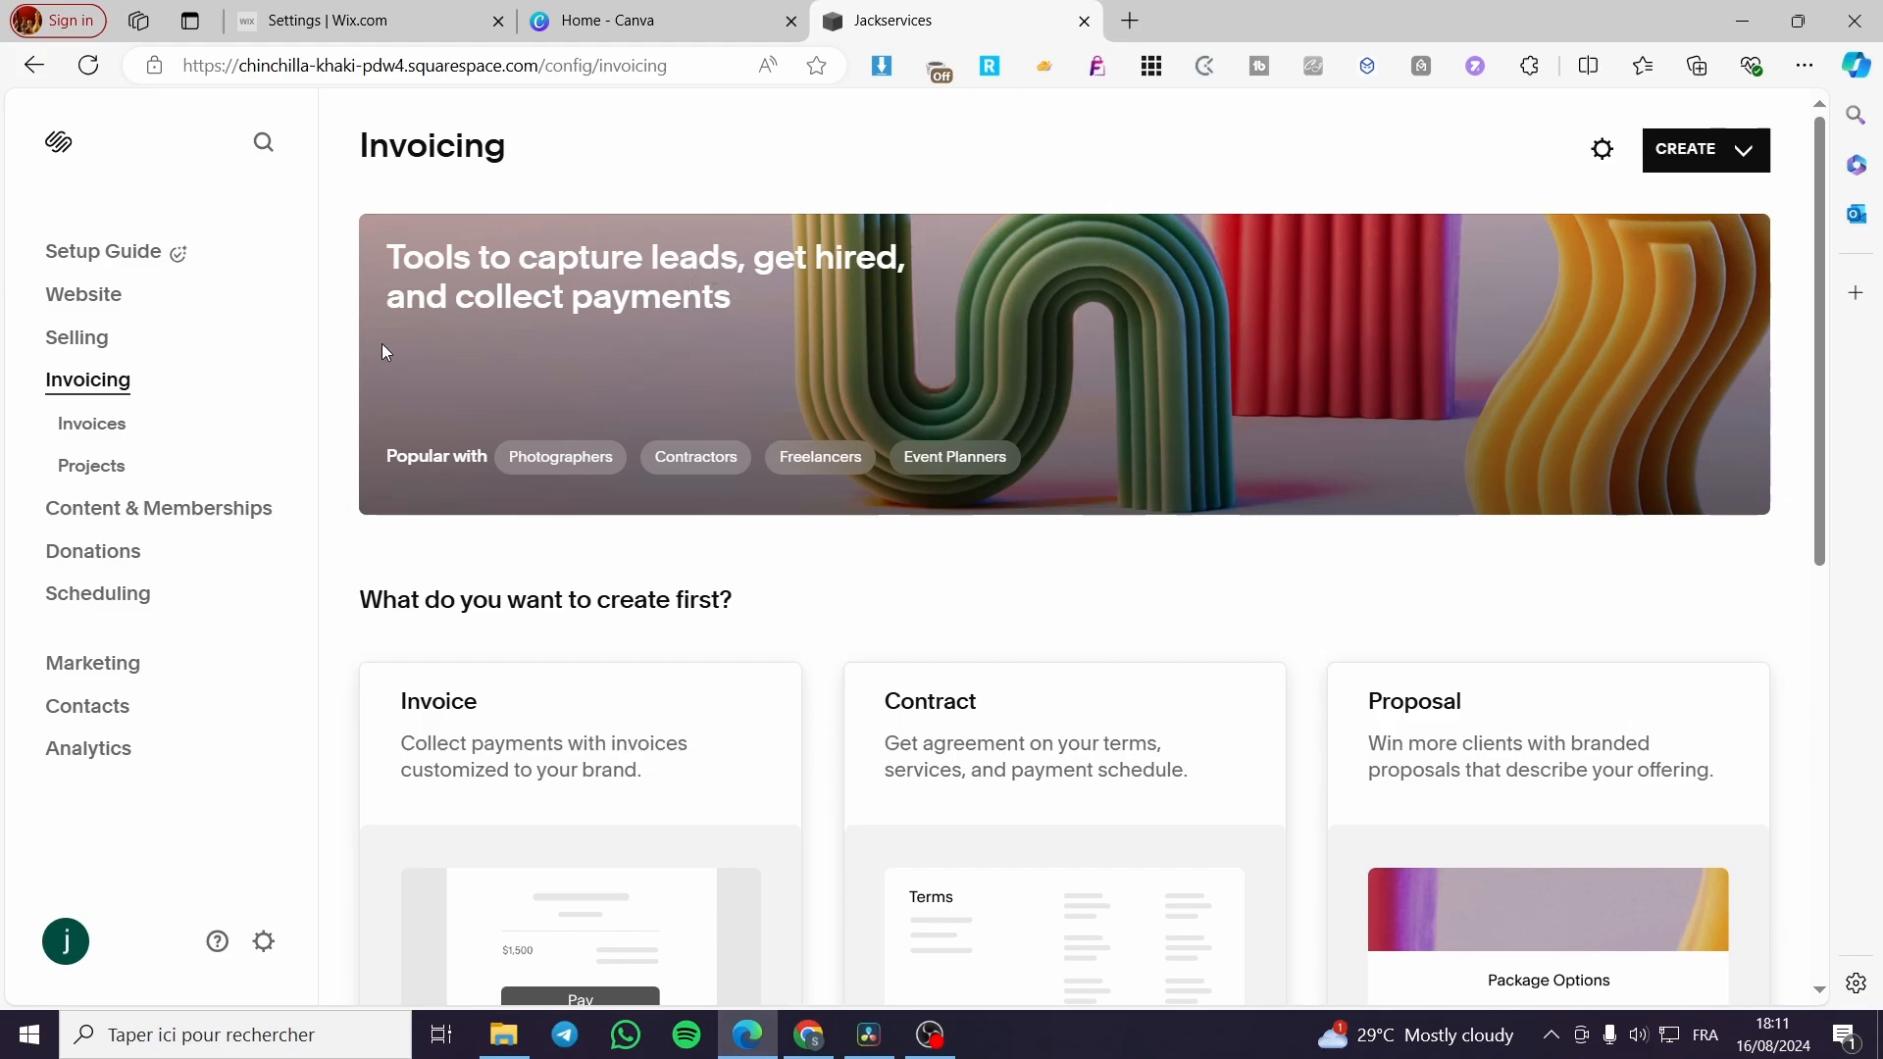
{"action": "scroll", "coordinate": [976, 401], "scroll_direction": "down", "scroll_amount": 1}
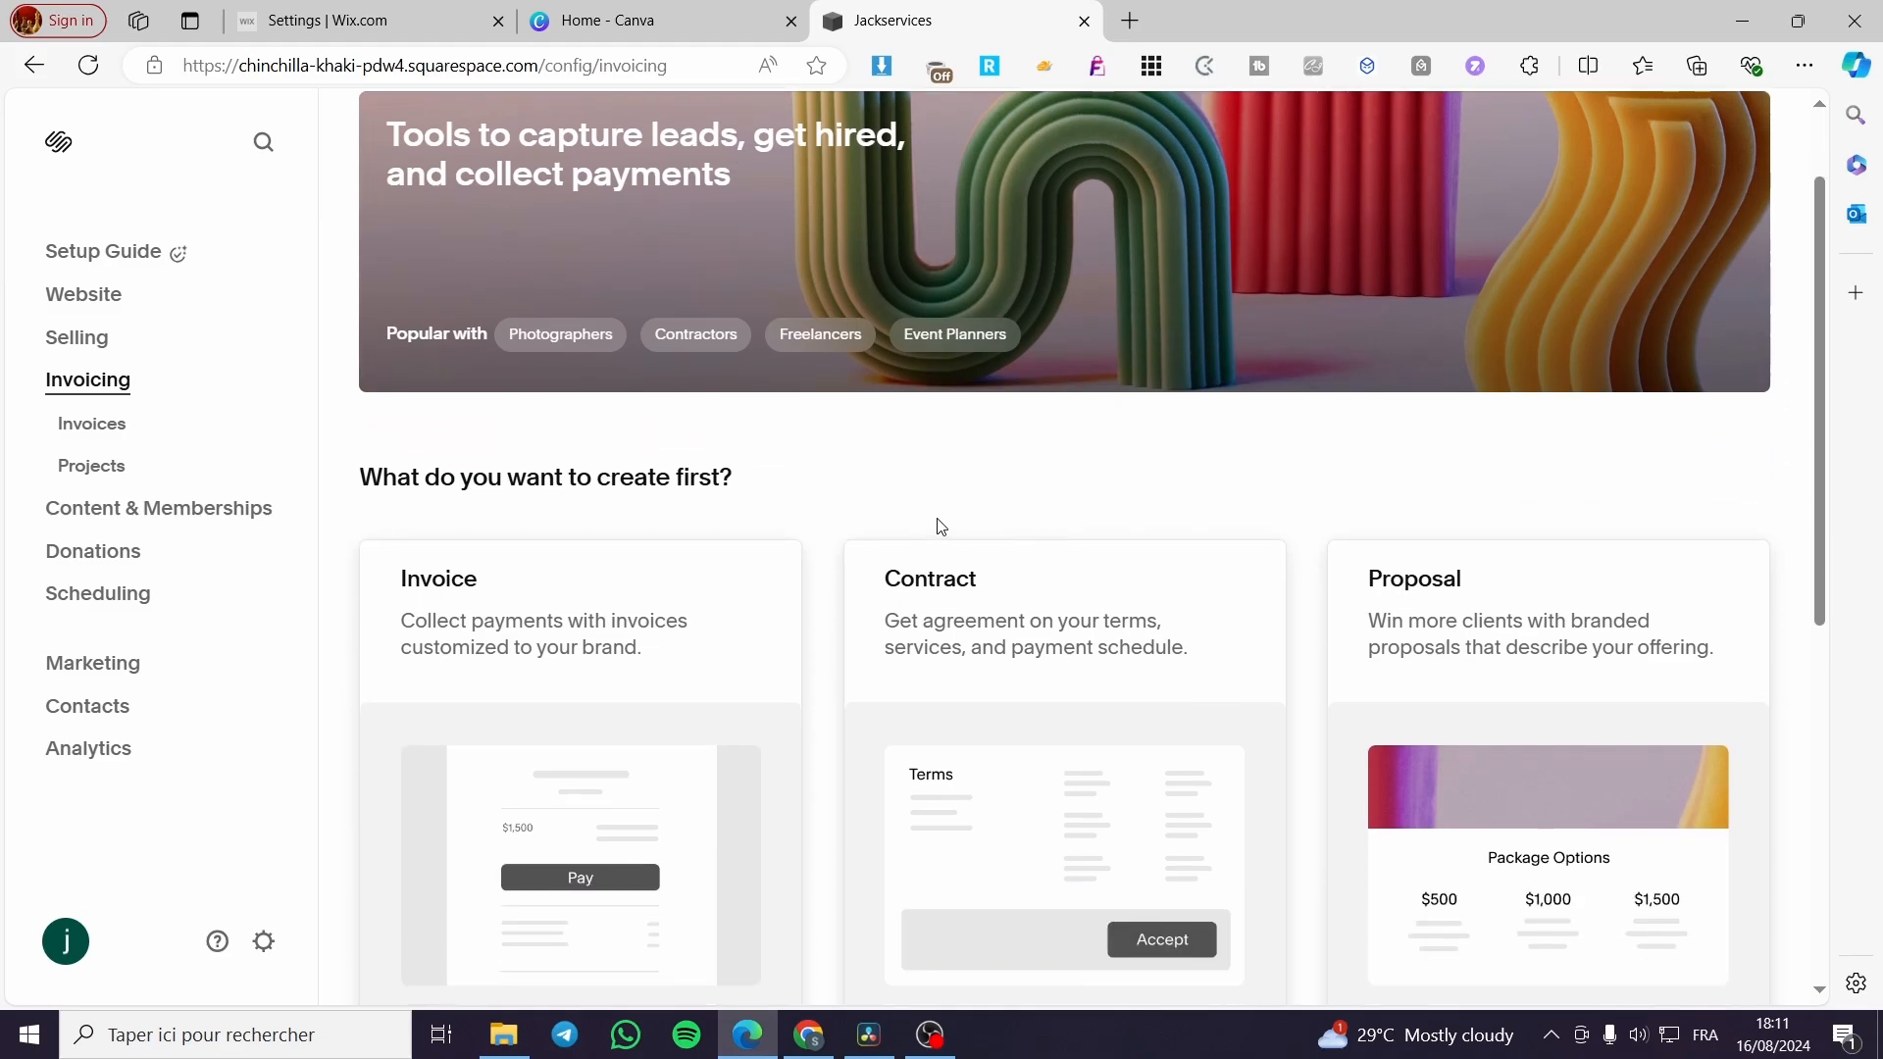
{"action": "scroll", "coordinate": [938, 525], "scroll_direction": "down", "scroll_amount": 2}
{"action": "scroll", "coordinate": [1481, 520], "scroll_direction": "up", "scroll_amount": 3}
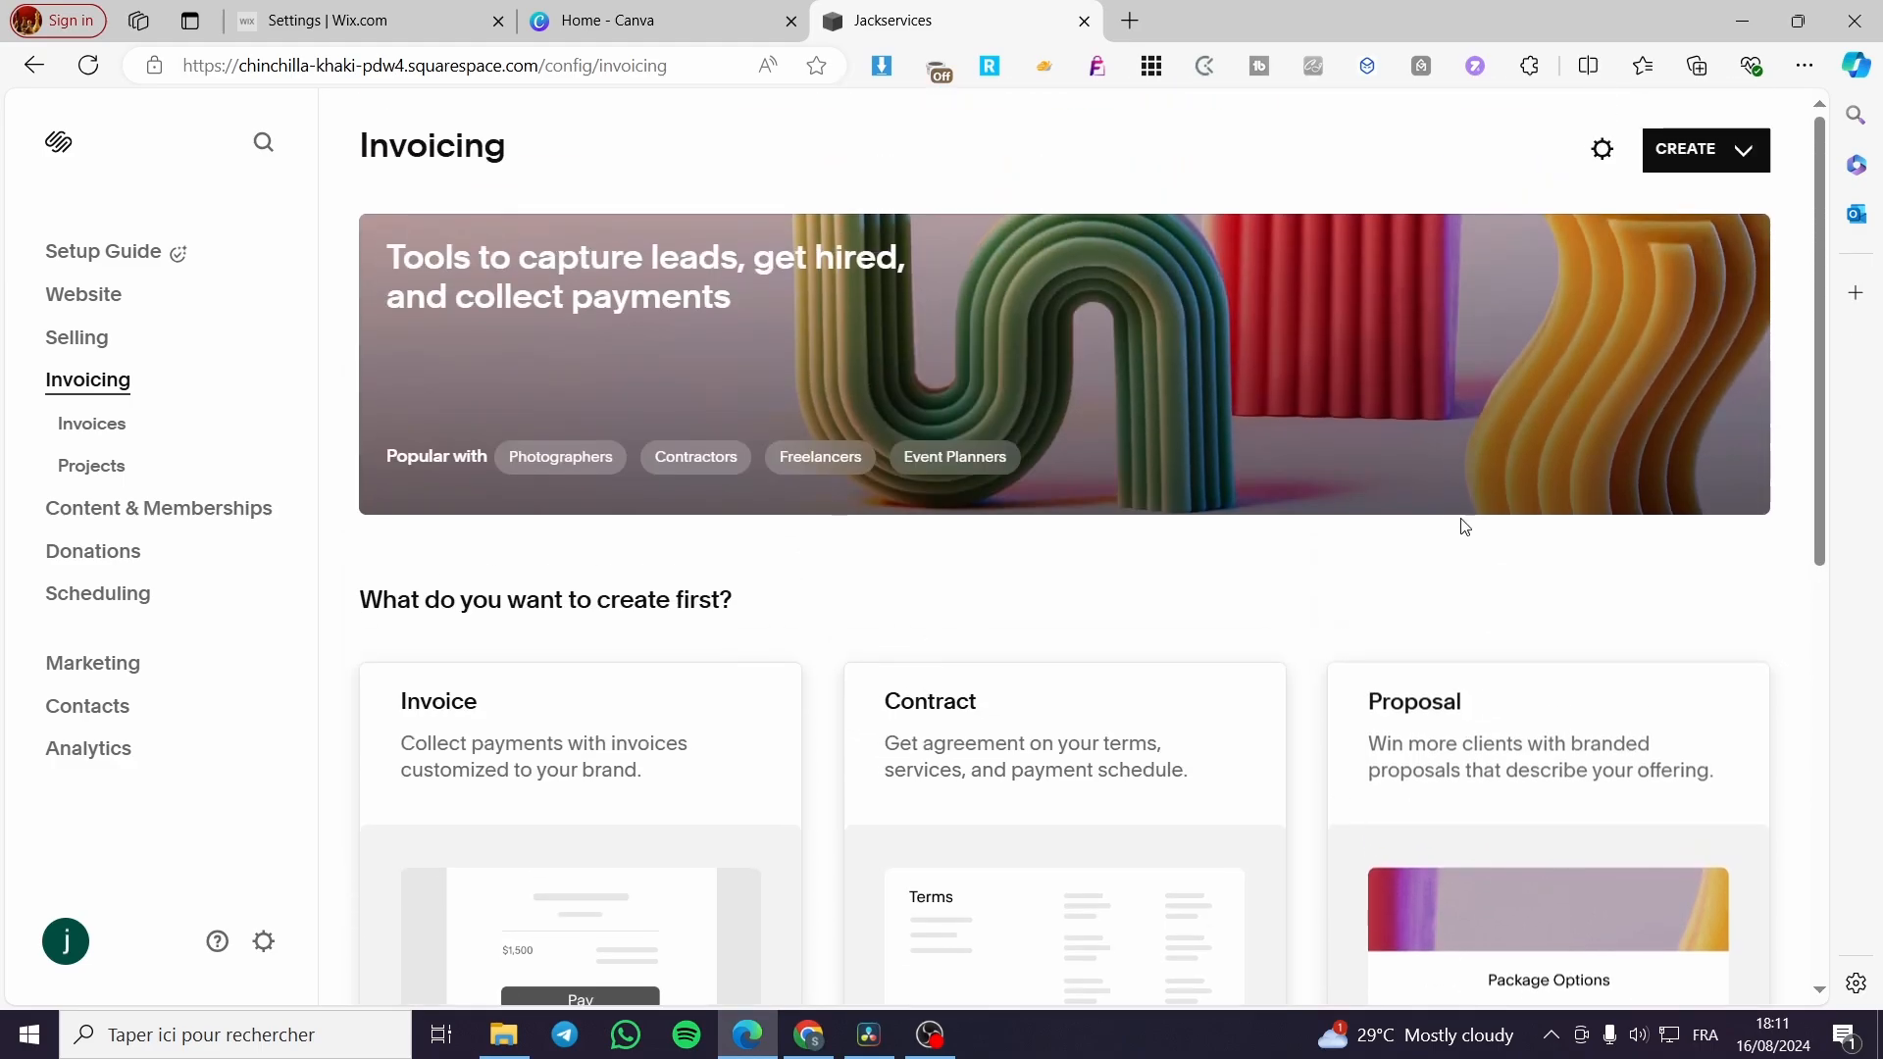
{"action": "scroll", "coordinate": [876, 559], "scroll_direction": "down", "scroll_amount": 2}
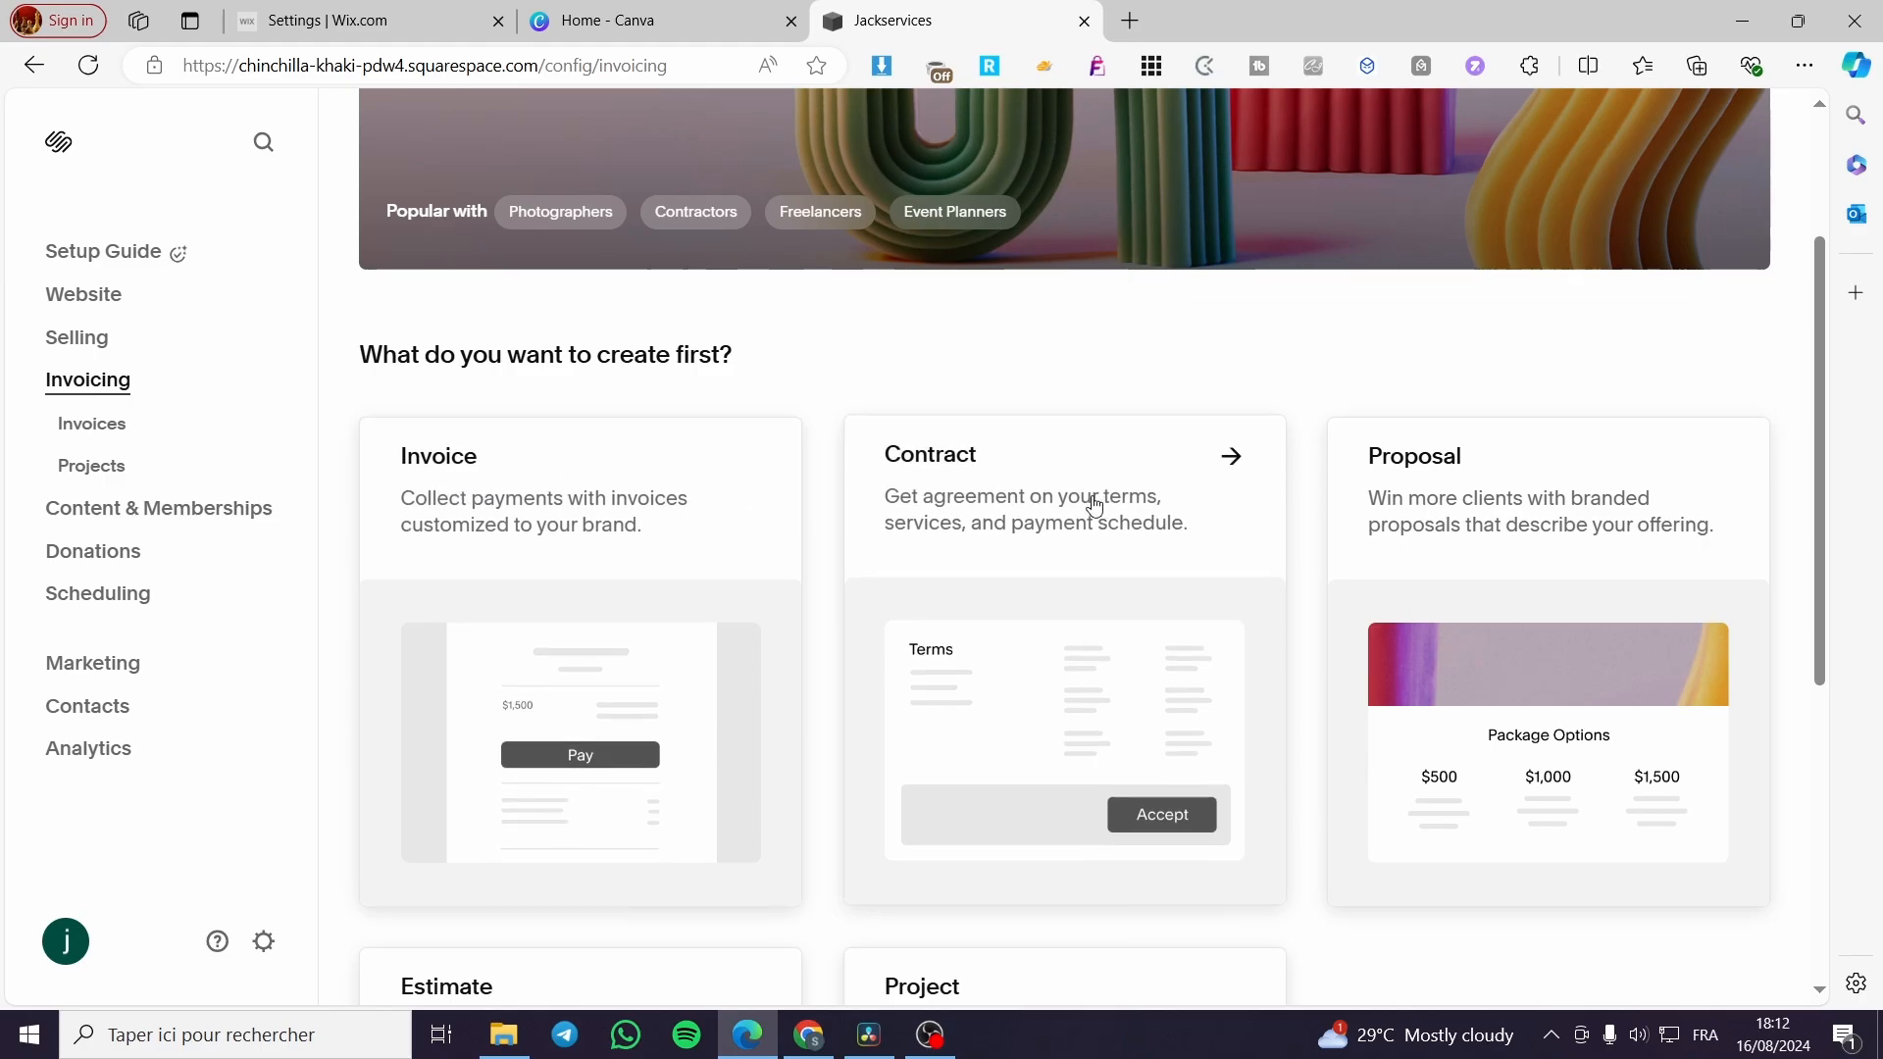
{"action": "scroll", "coordinate": [1047, 477], "scroll_direction": "down", "scroll_amount": 1}
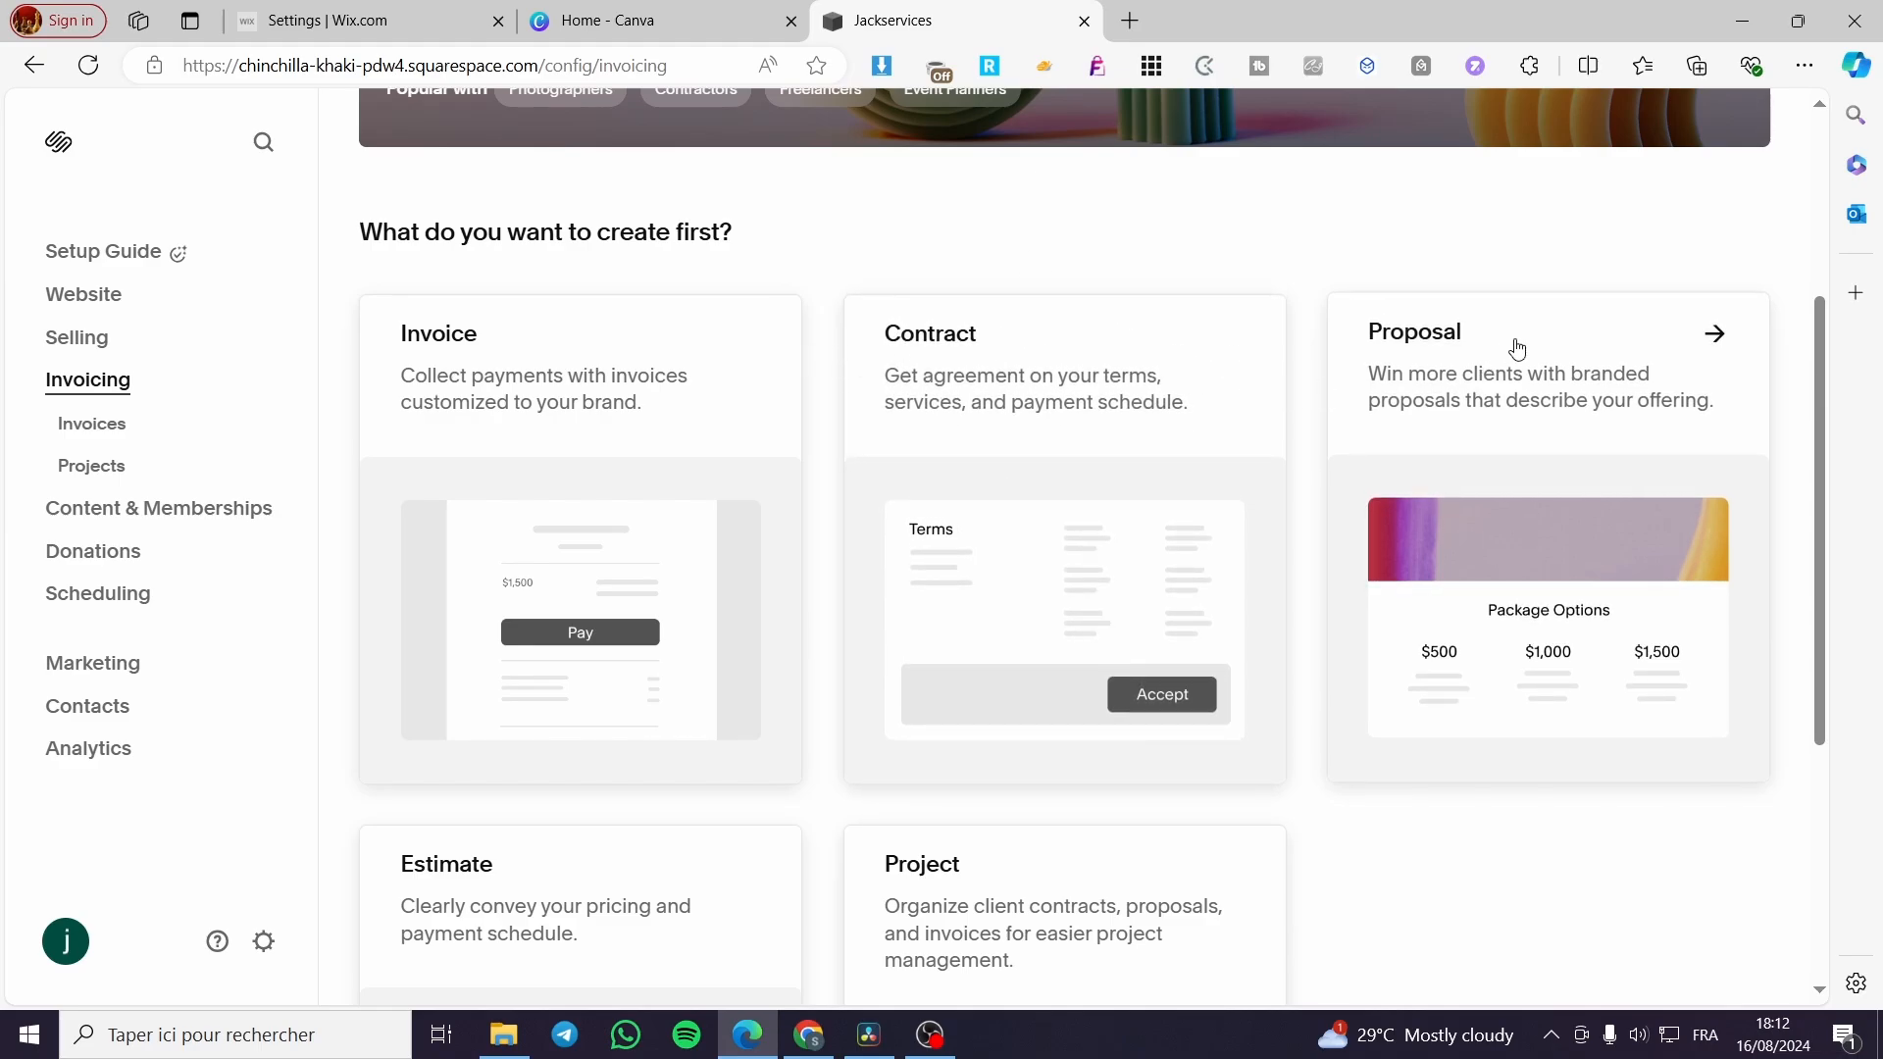
{"action": "scroll", "coordinate": [1517, 348], "scroll_direction": "down", "scroll_amount": 1}
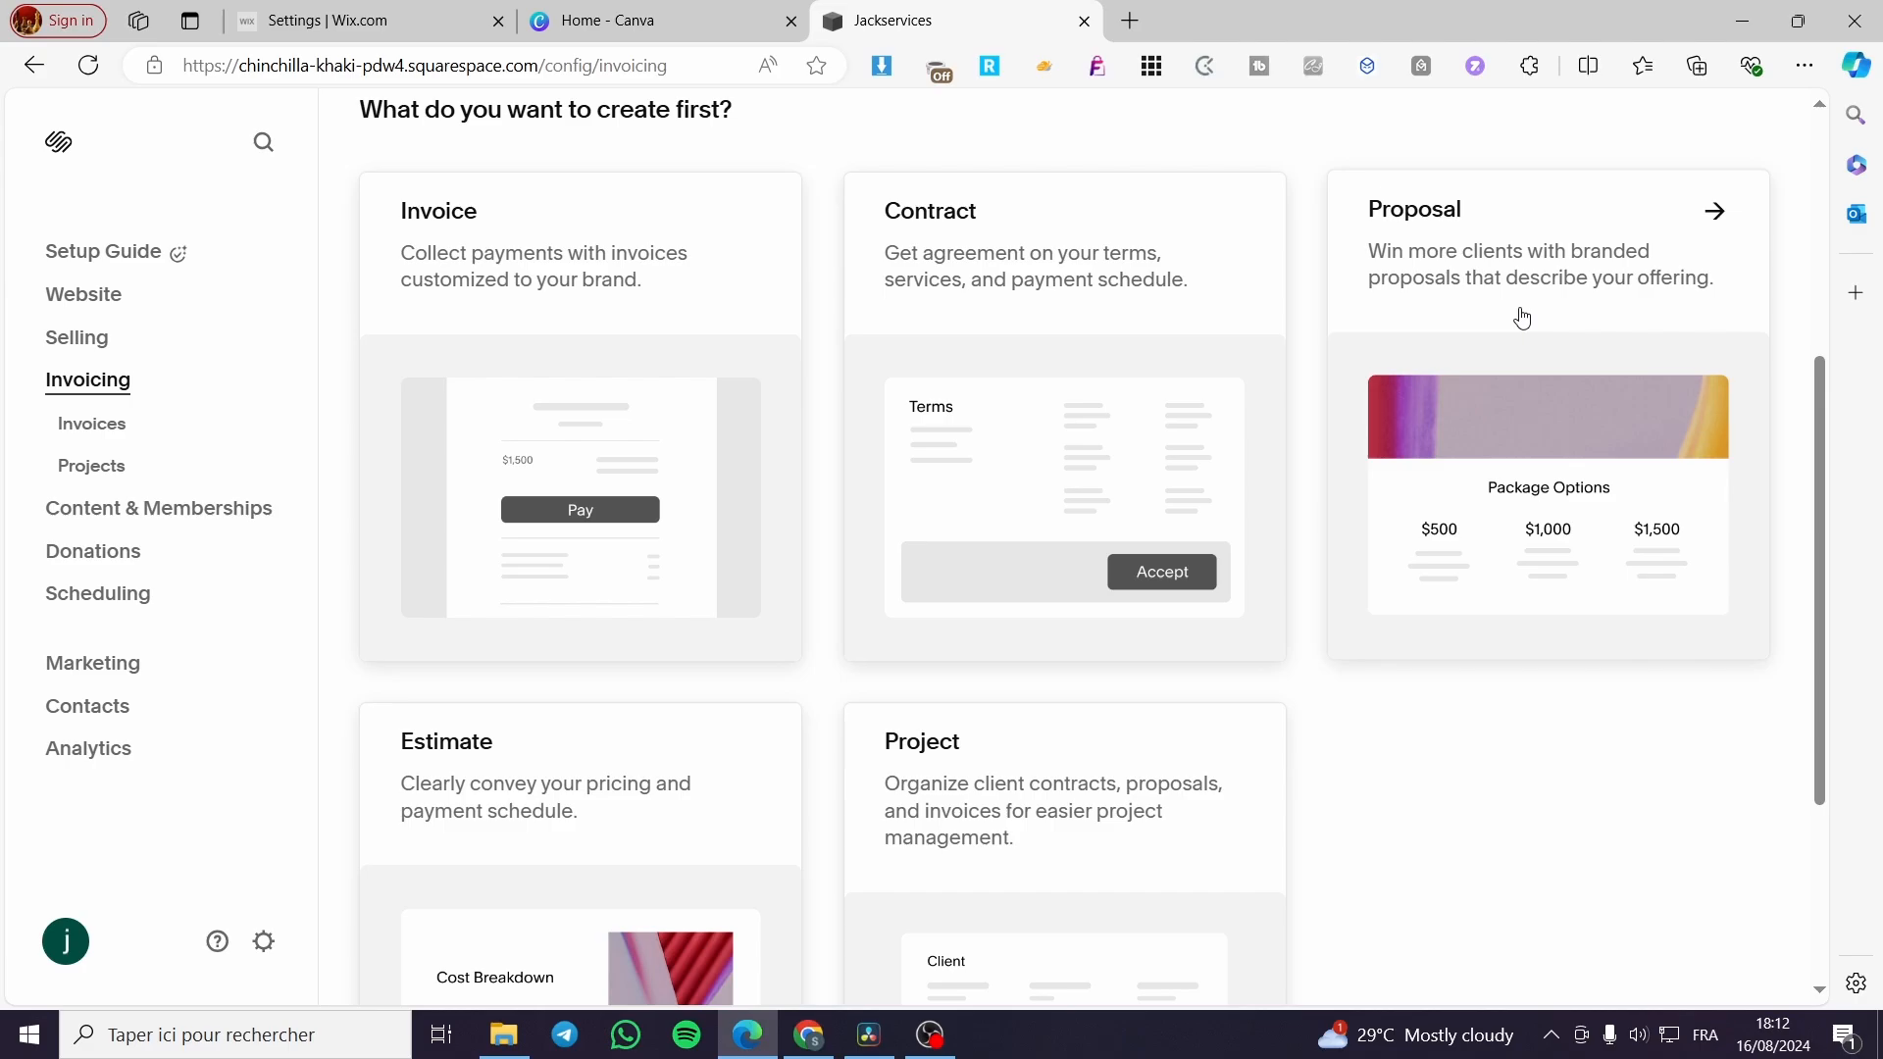
{"action": "scroll", "coordinate": [1471, 309], "scroll_direction": "down", "scroll_amount": 2}
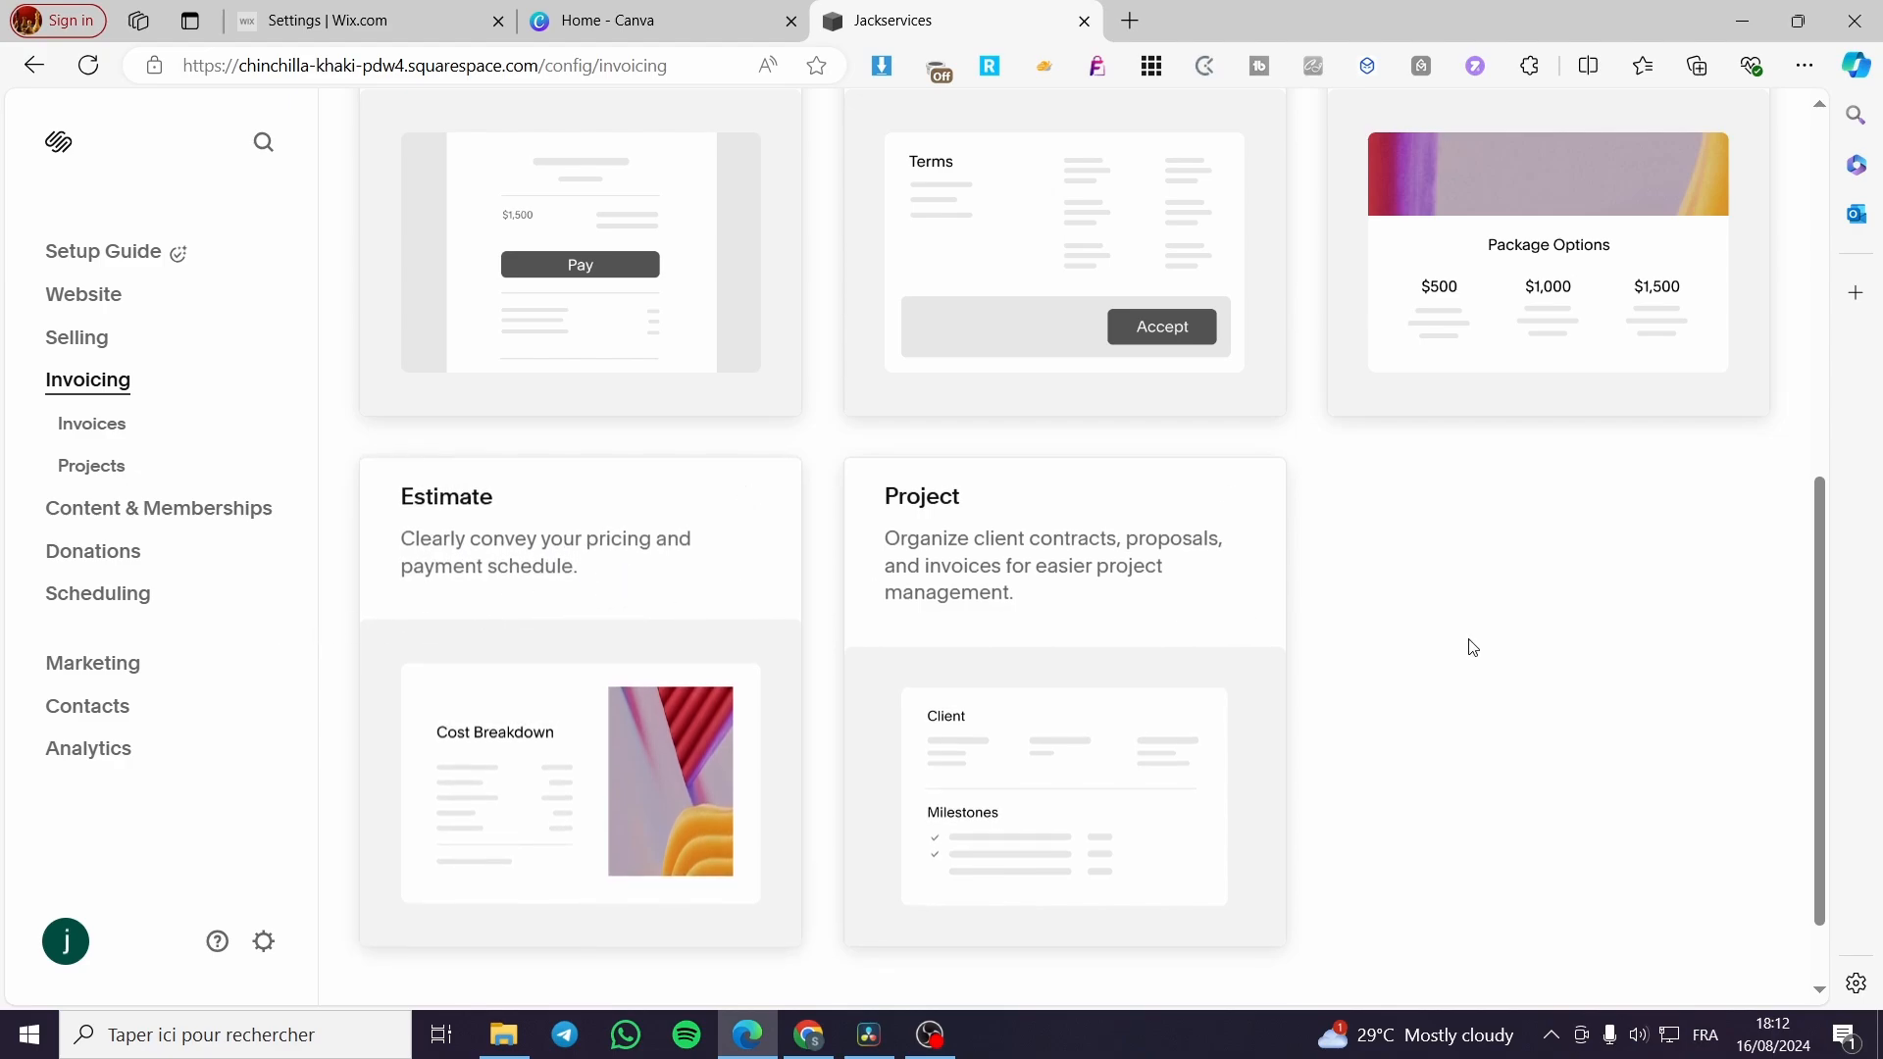
{"action": "scroll", "coordinate": [1469, 648], "scroll_direction": "down", "scroll_amount": 1}
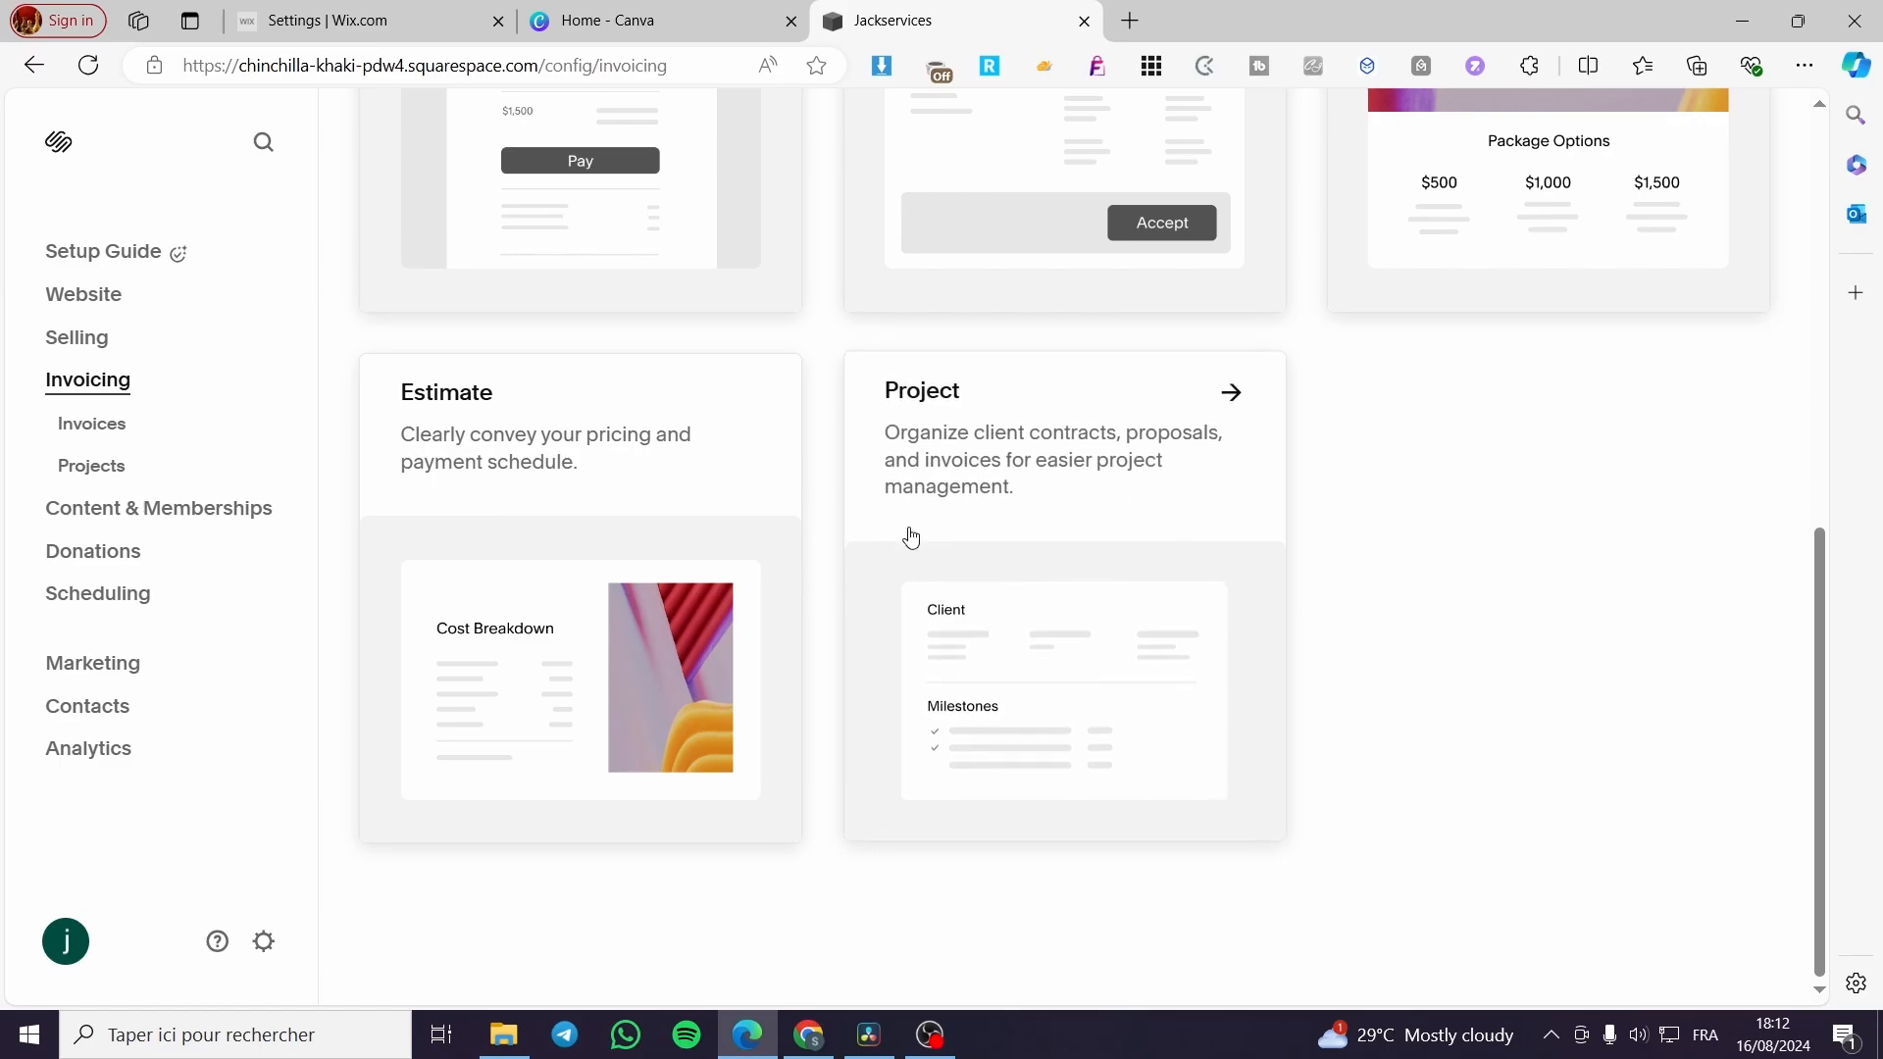
{"action": "scroll", "coordinate": [1126, 702], "scroll_direction": "up", "scroll_amount": 5}
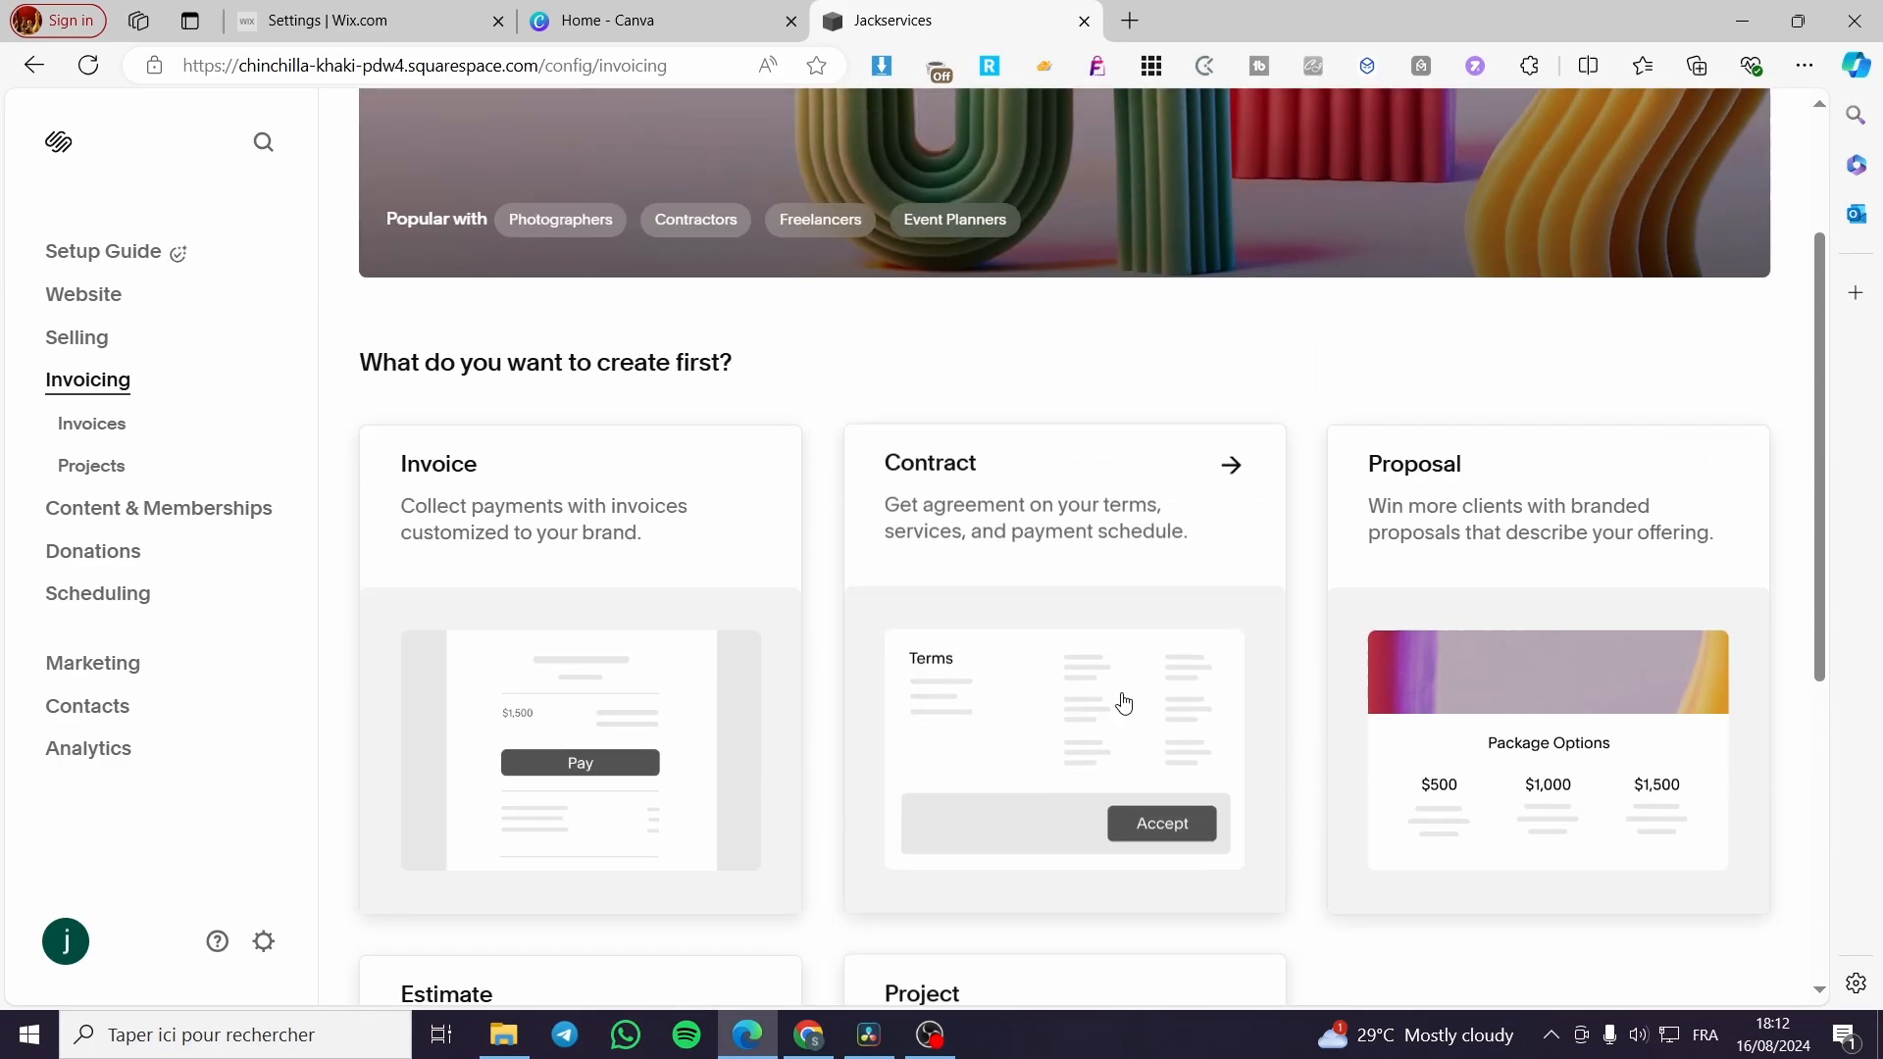
{"action": "scroll", "coordinate": [1480, 739], "scroll_direction": "down", "scroll_amount": 3}
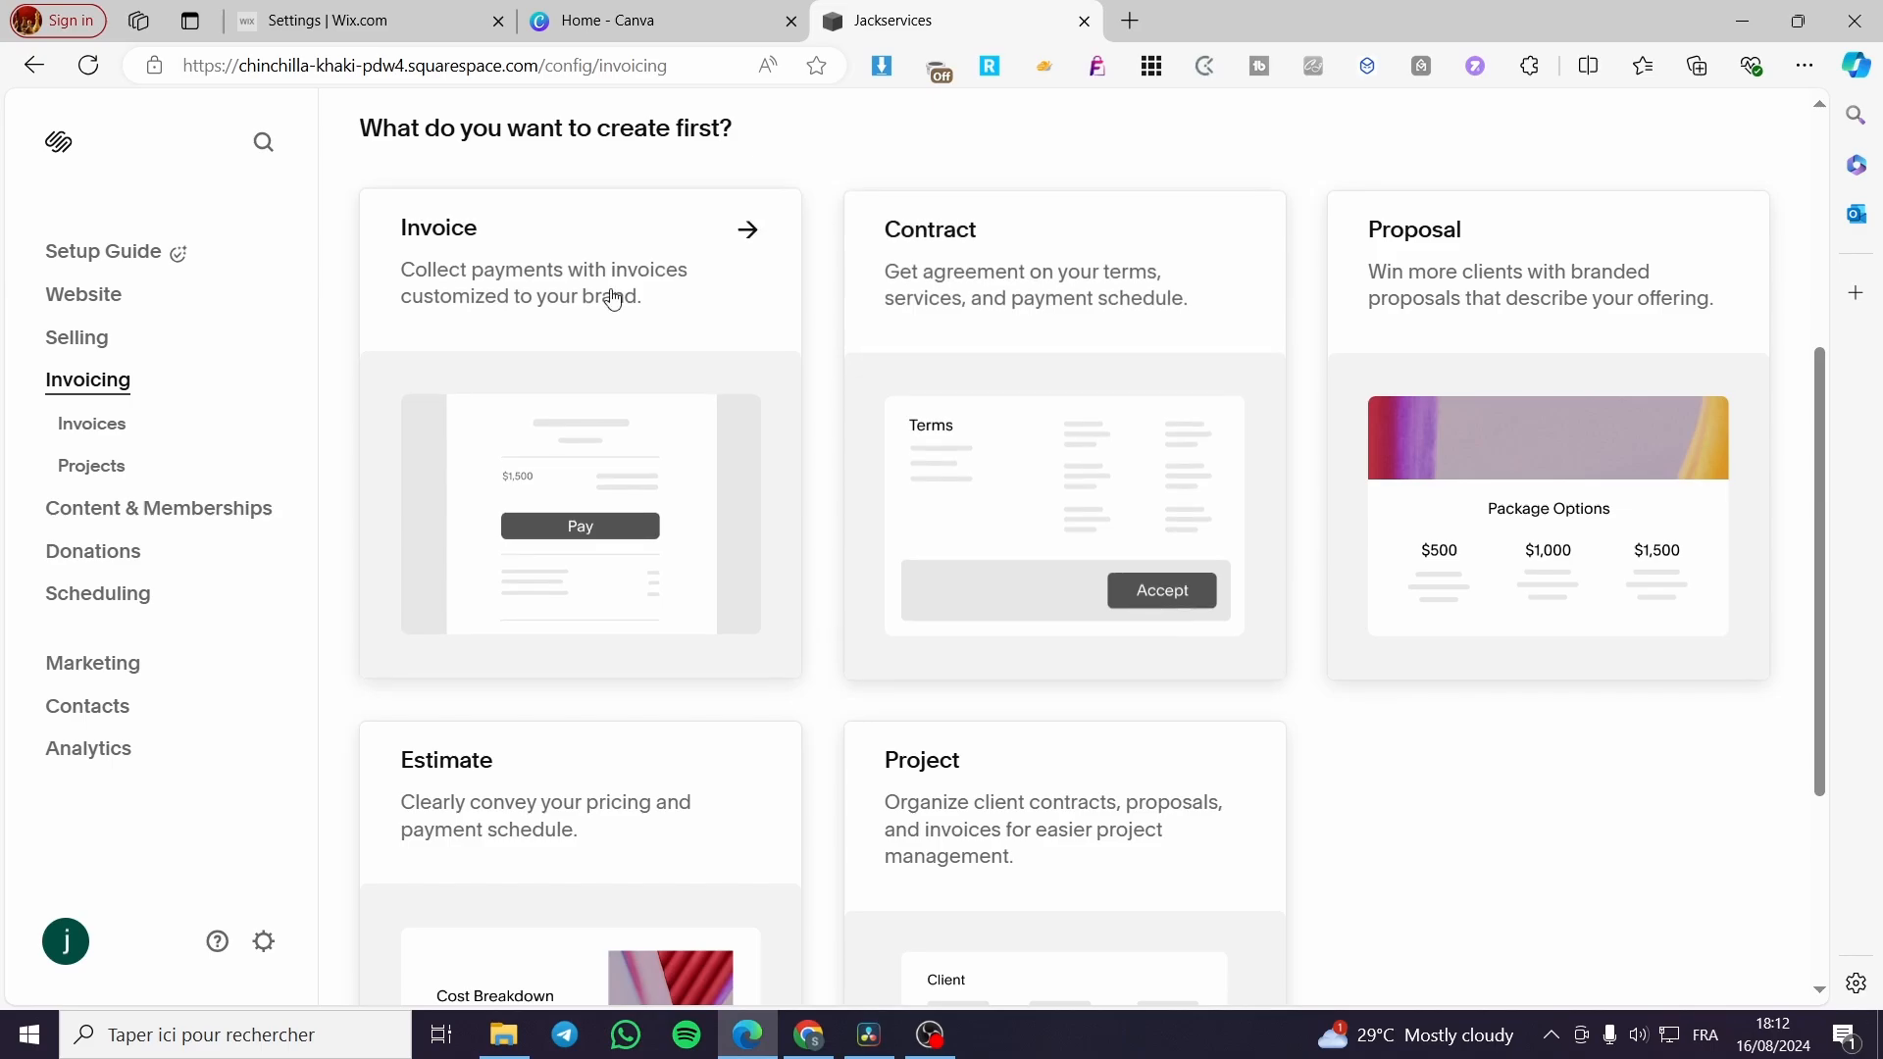
Create a new invoice with yourself as the test client and check its style options
{"action": "left_click", "coordinate": [474, 240]}
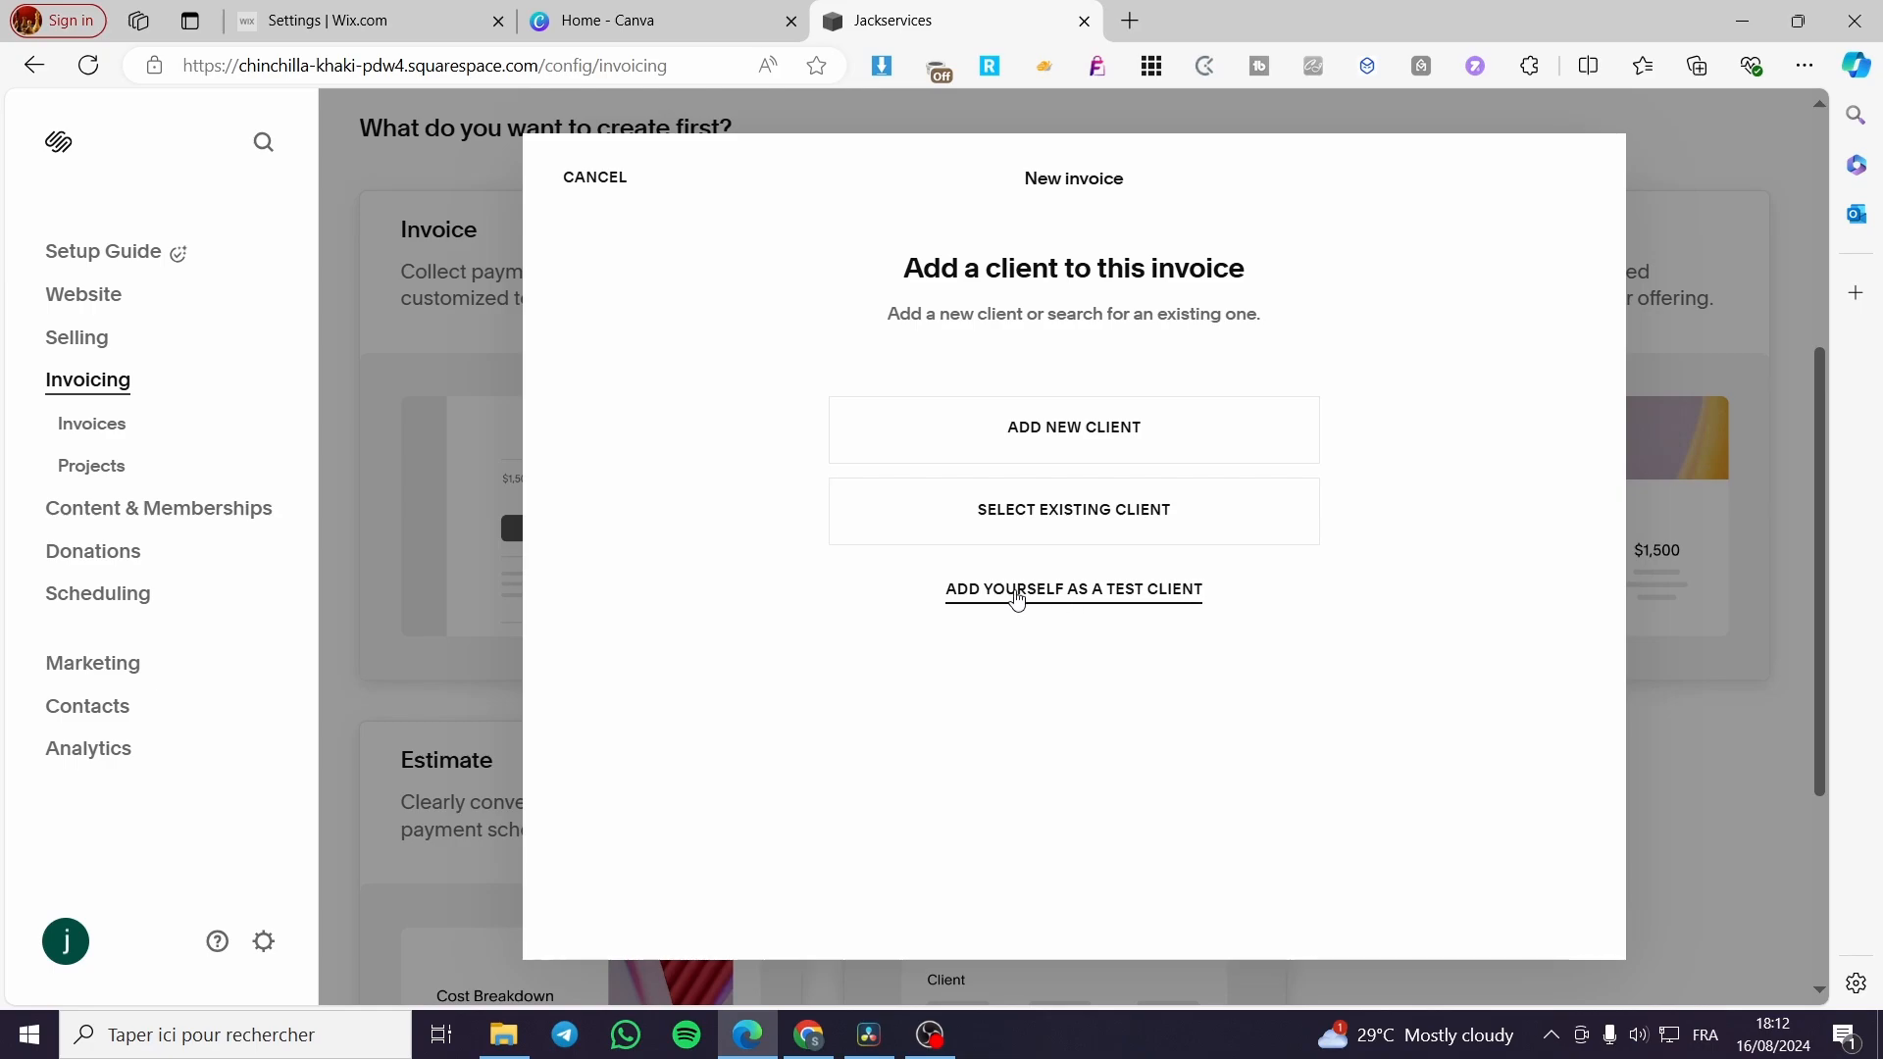
{"action": "left_click", "coordinate": [1147, 593]}
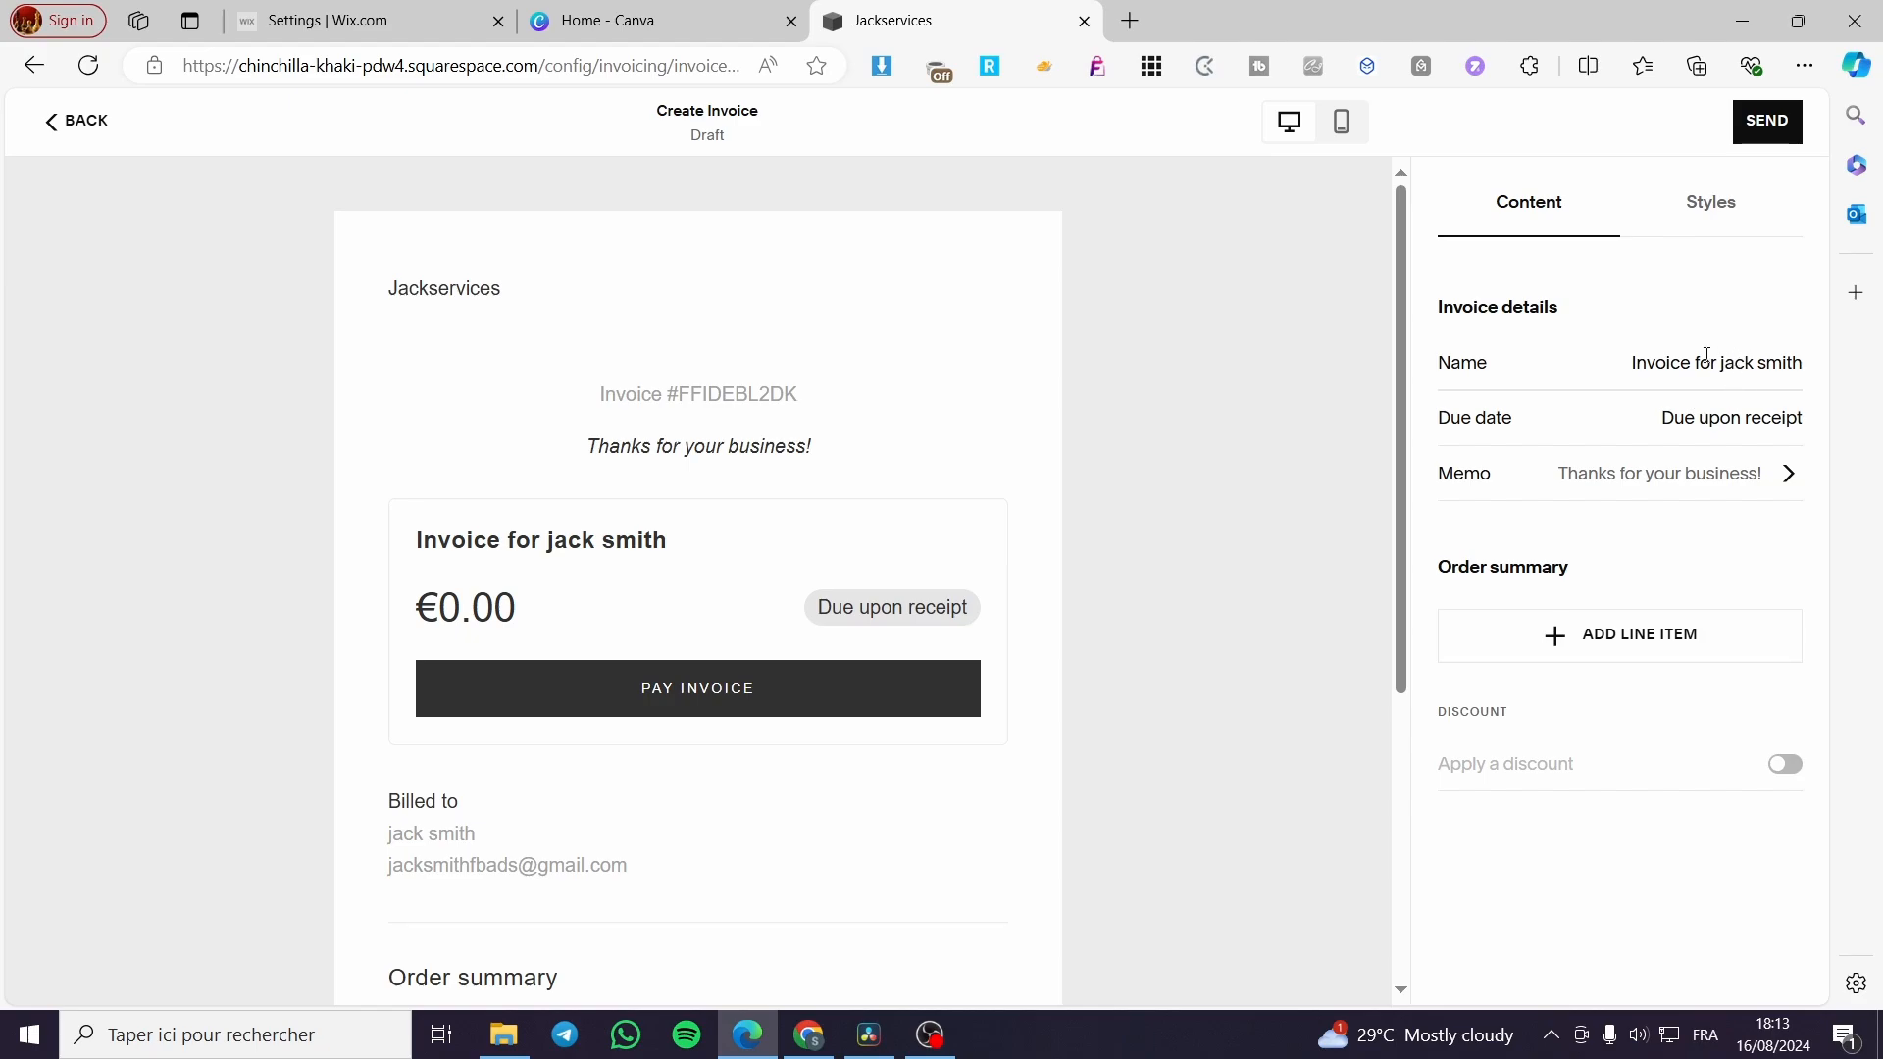
{"action": "left_click", "coordinate": [1711, 202]}
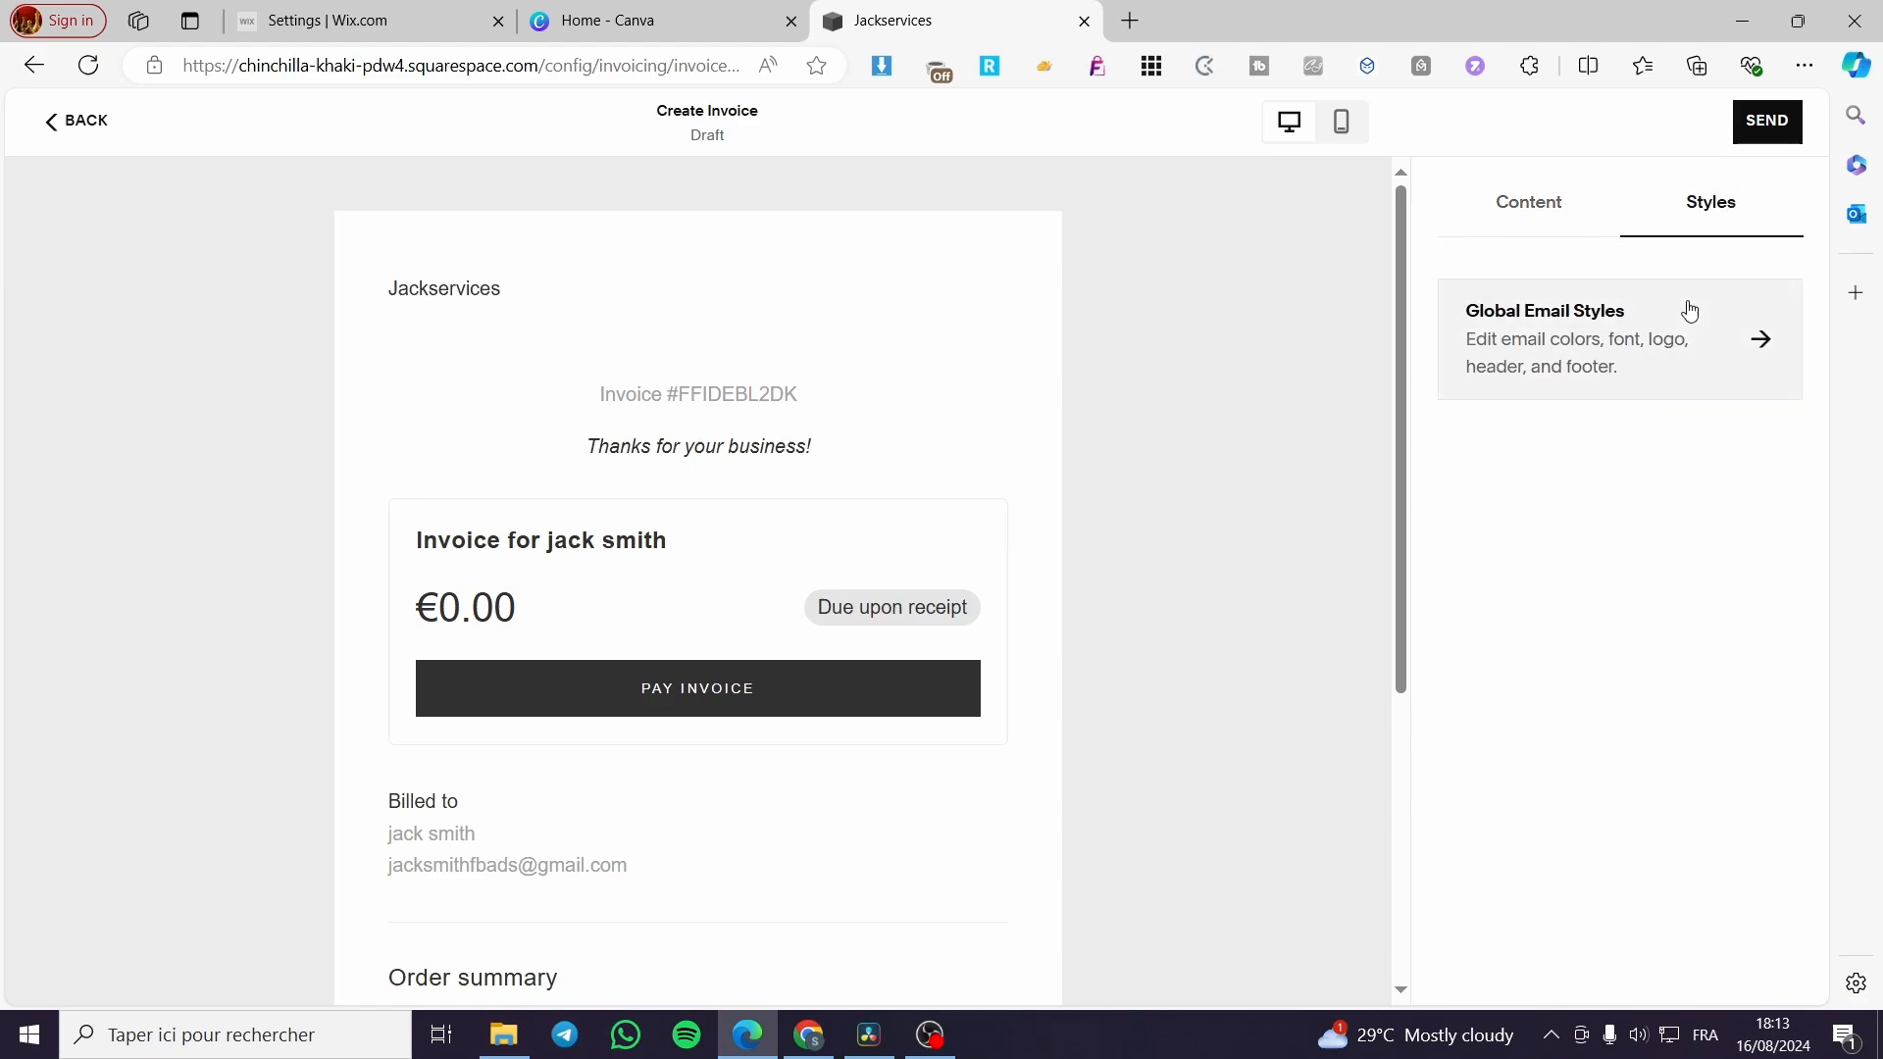
{"action": "left_click", "coordinate": [1552, 234]}
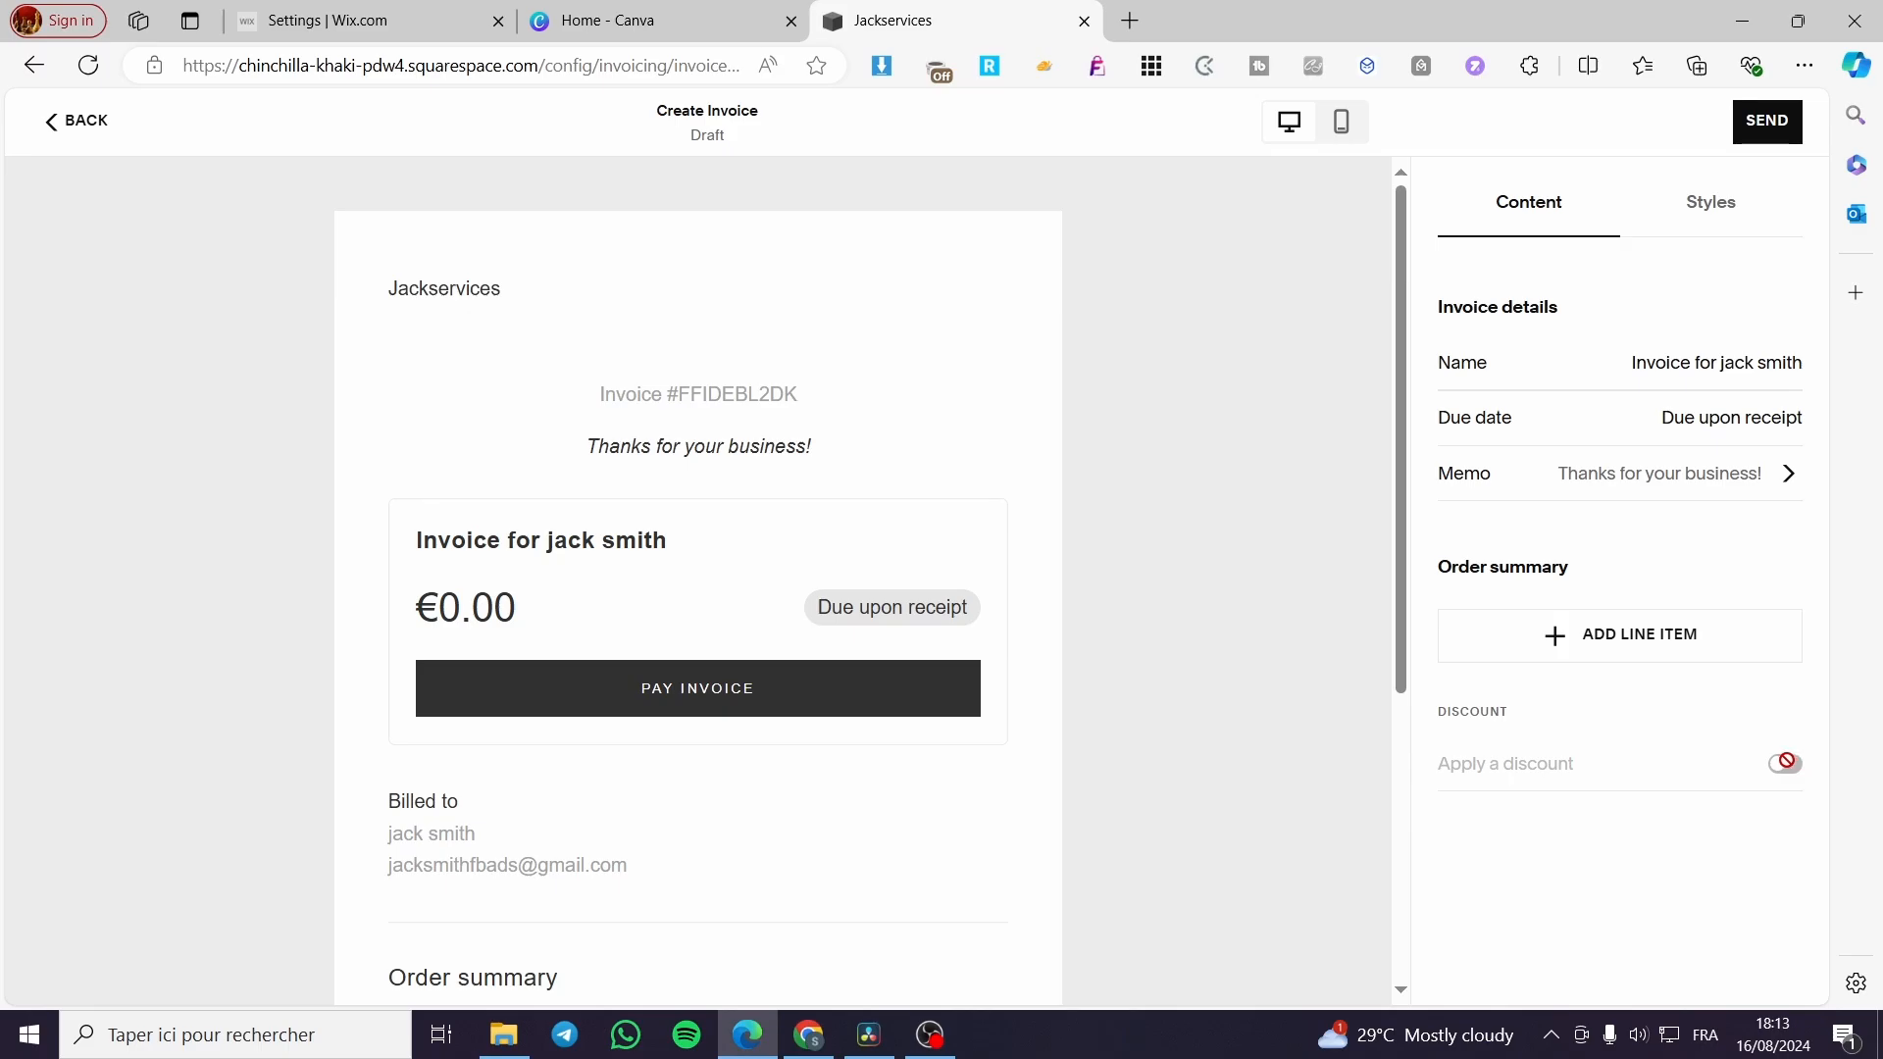
{"action": "left_click", "coordinate": [1647, 636]}
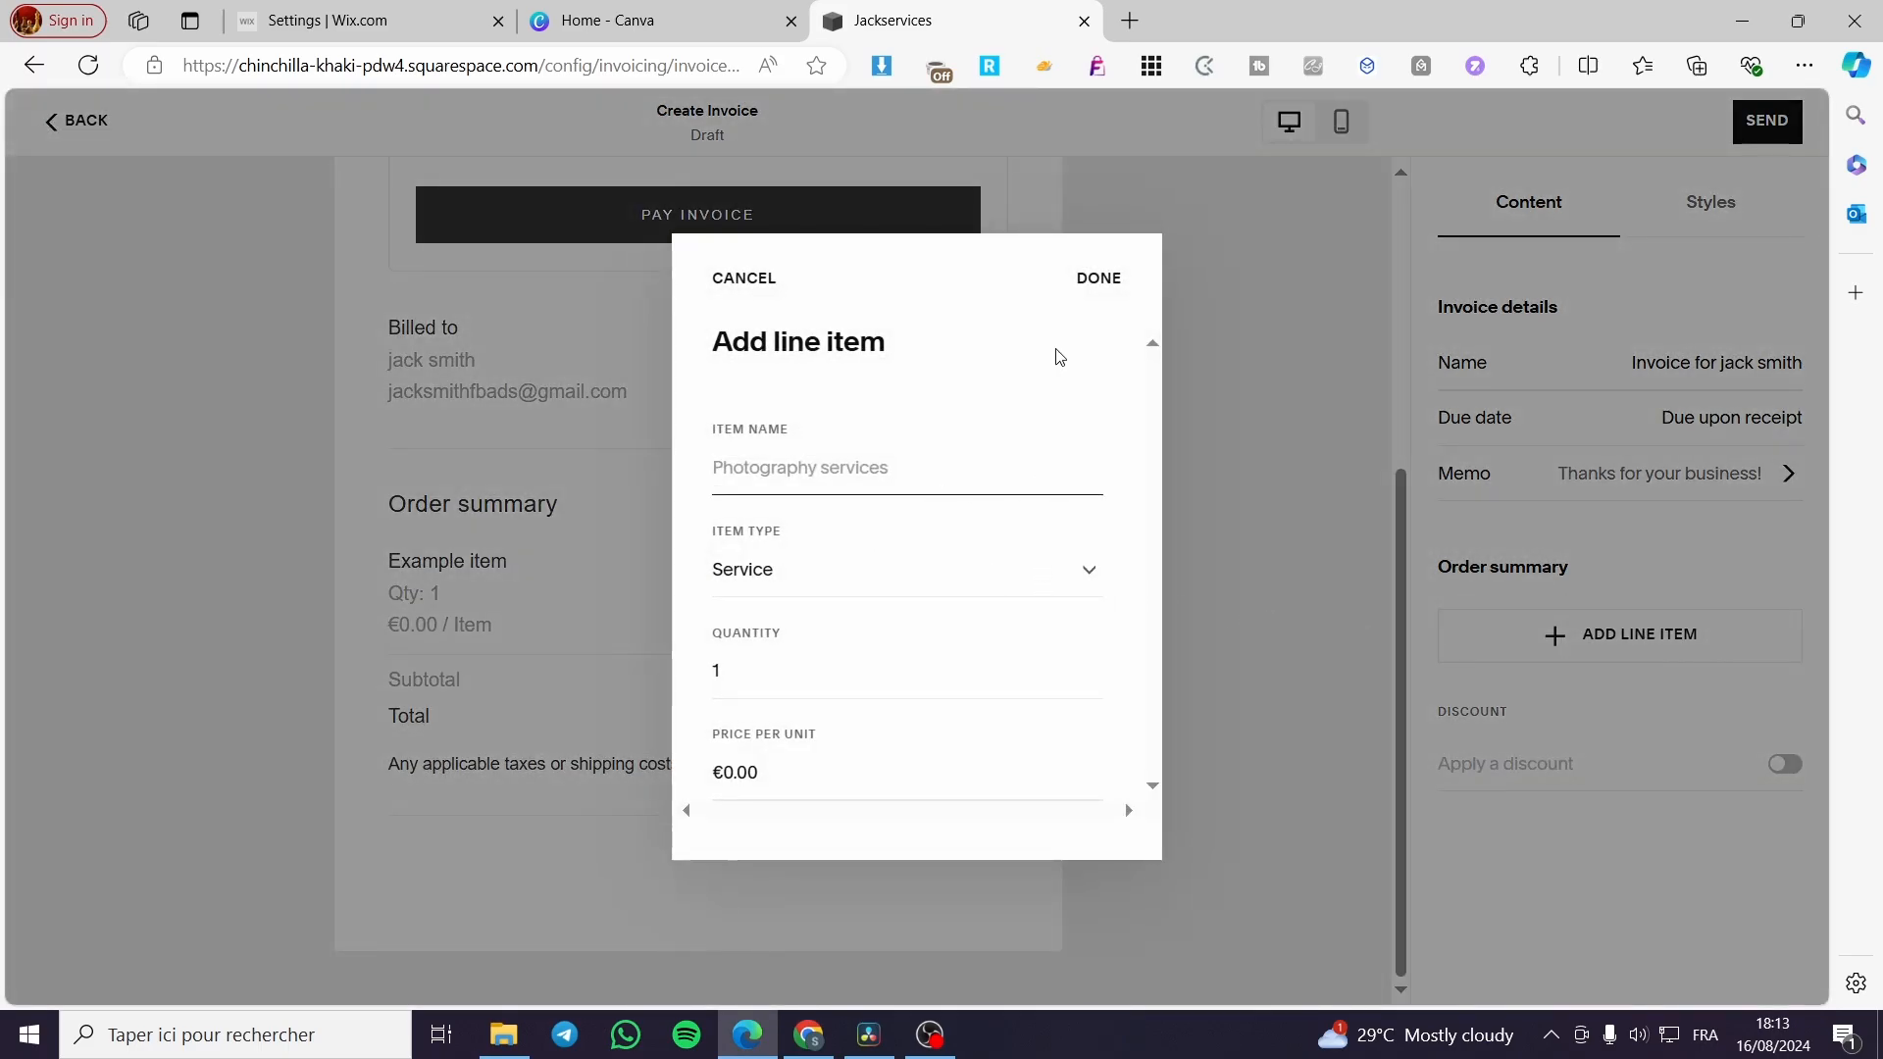
{"action": "left_click", "coordinate": [1059, 569]}
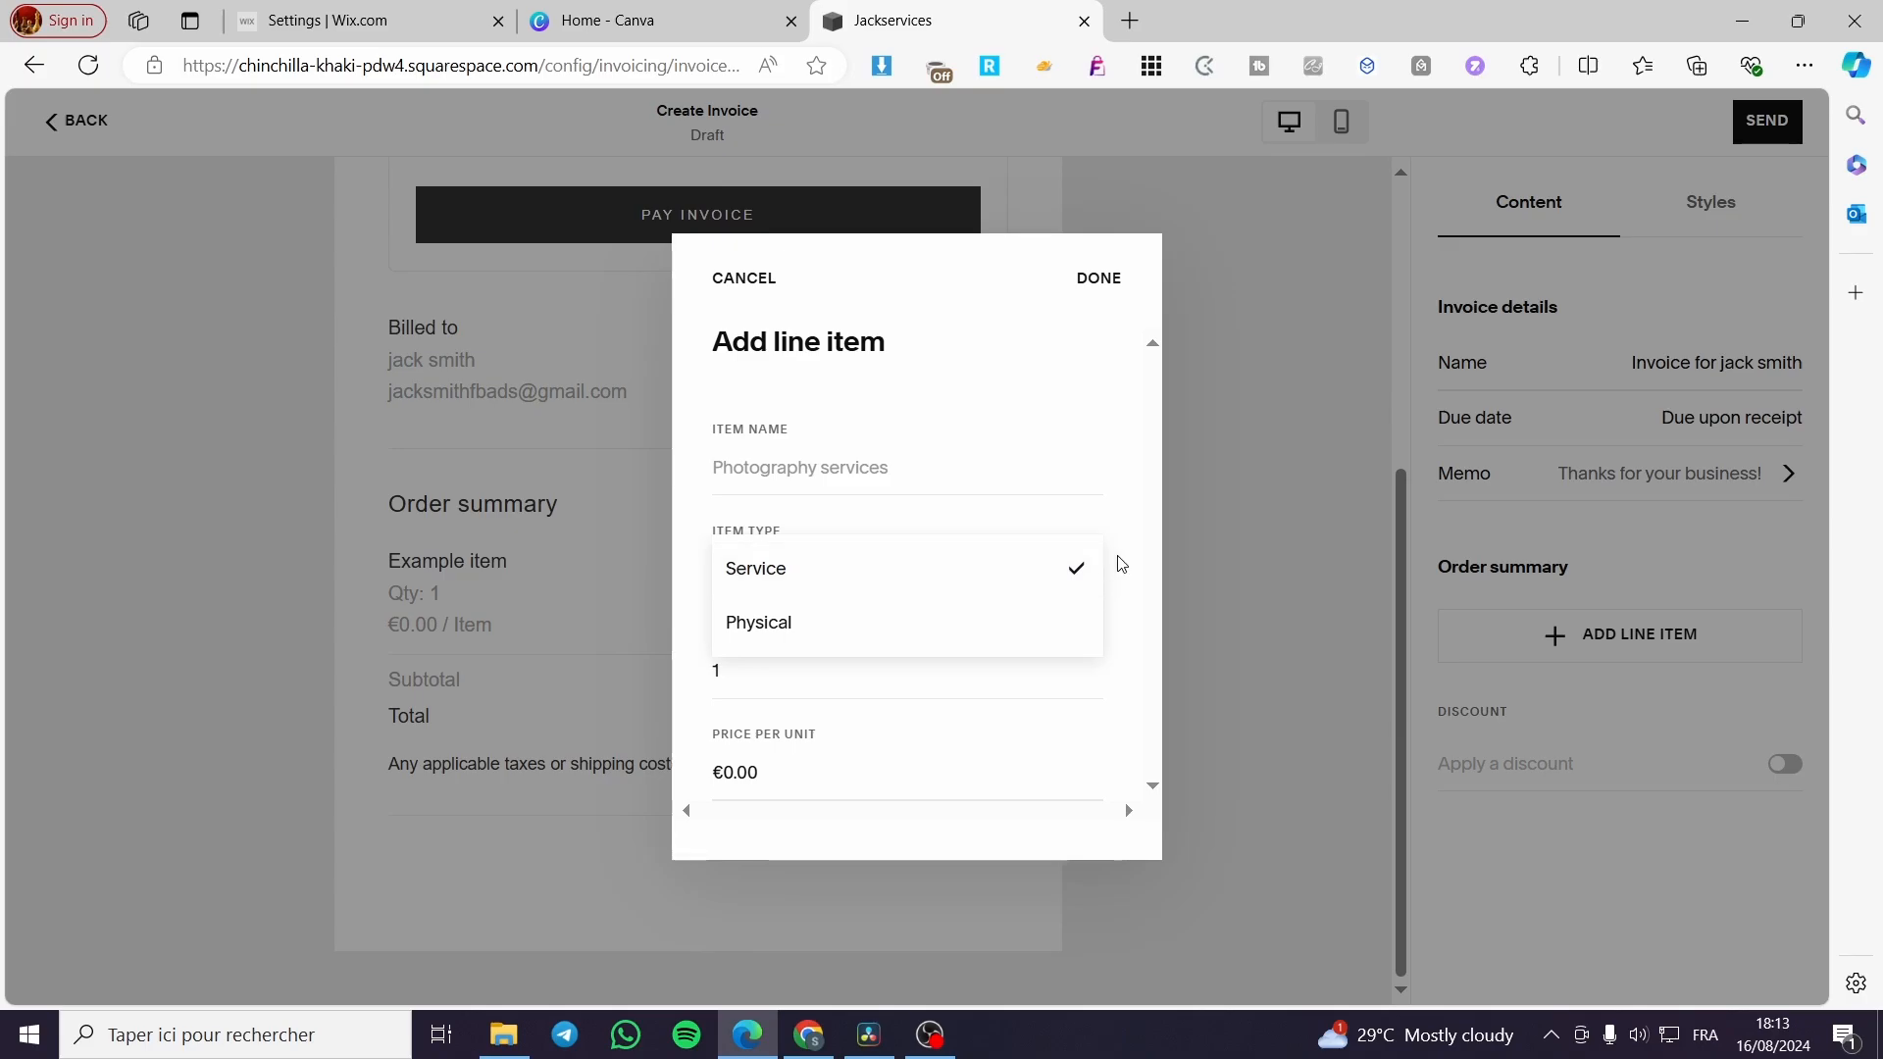
{"action": "left_click", "coordinate": [1361, 558]}
{"action": "left_click", "coordinate": [1098, 278]}
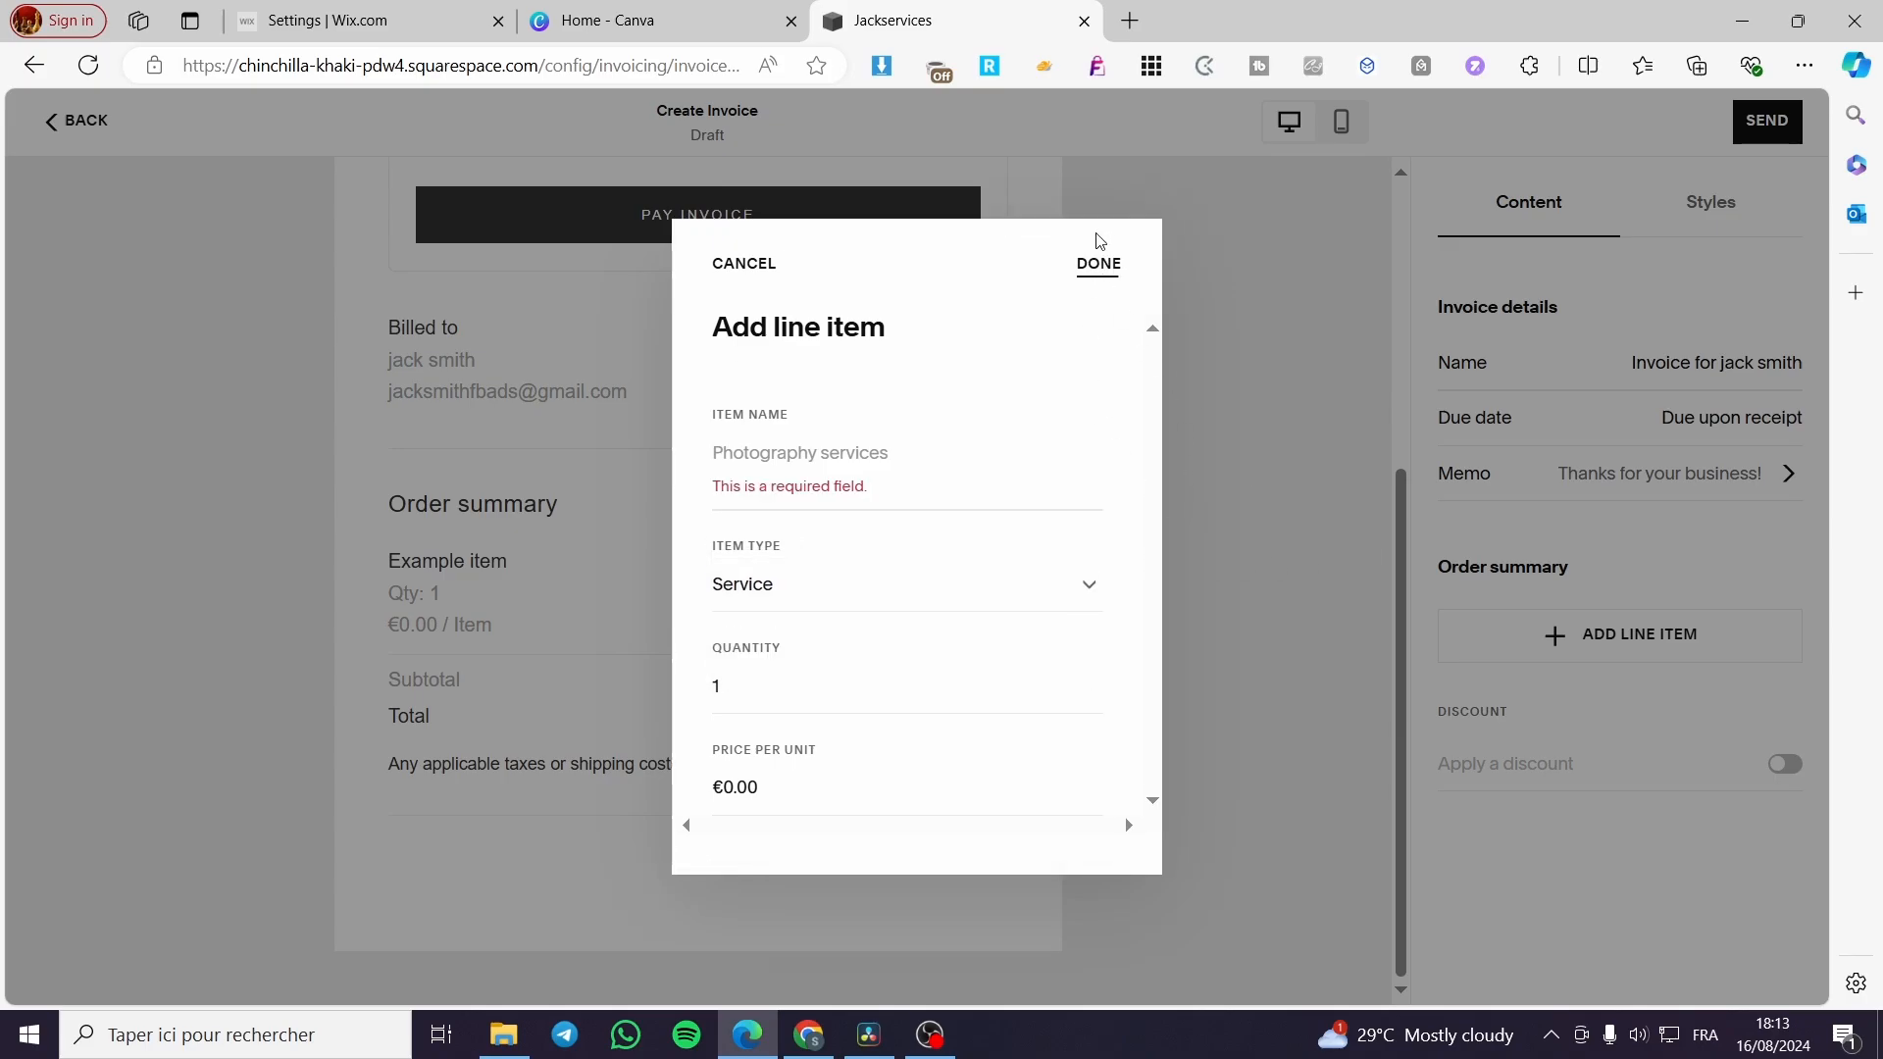
{"action": "left_click", "coordinate": [772, 268]}
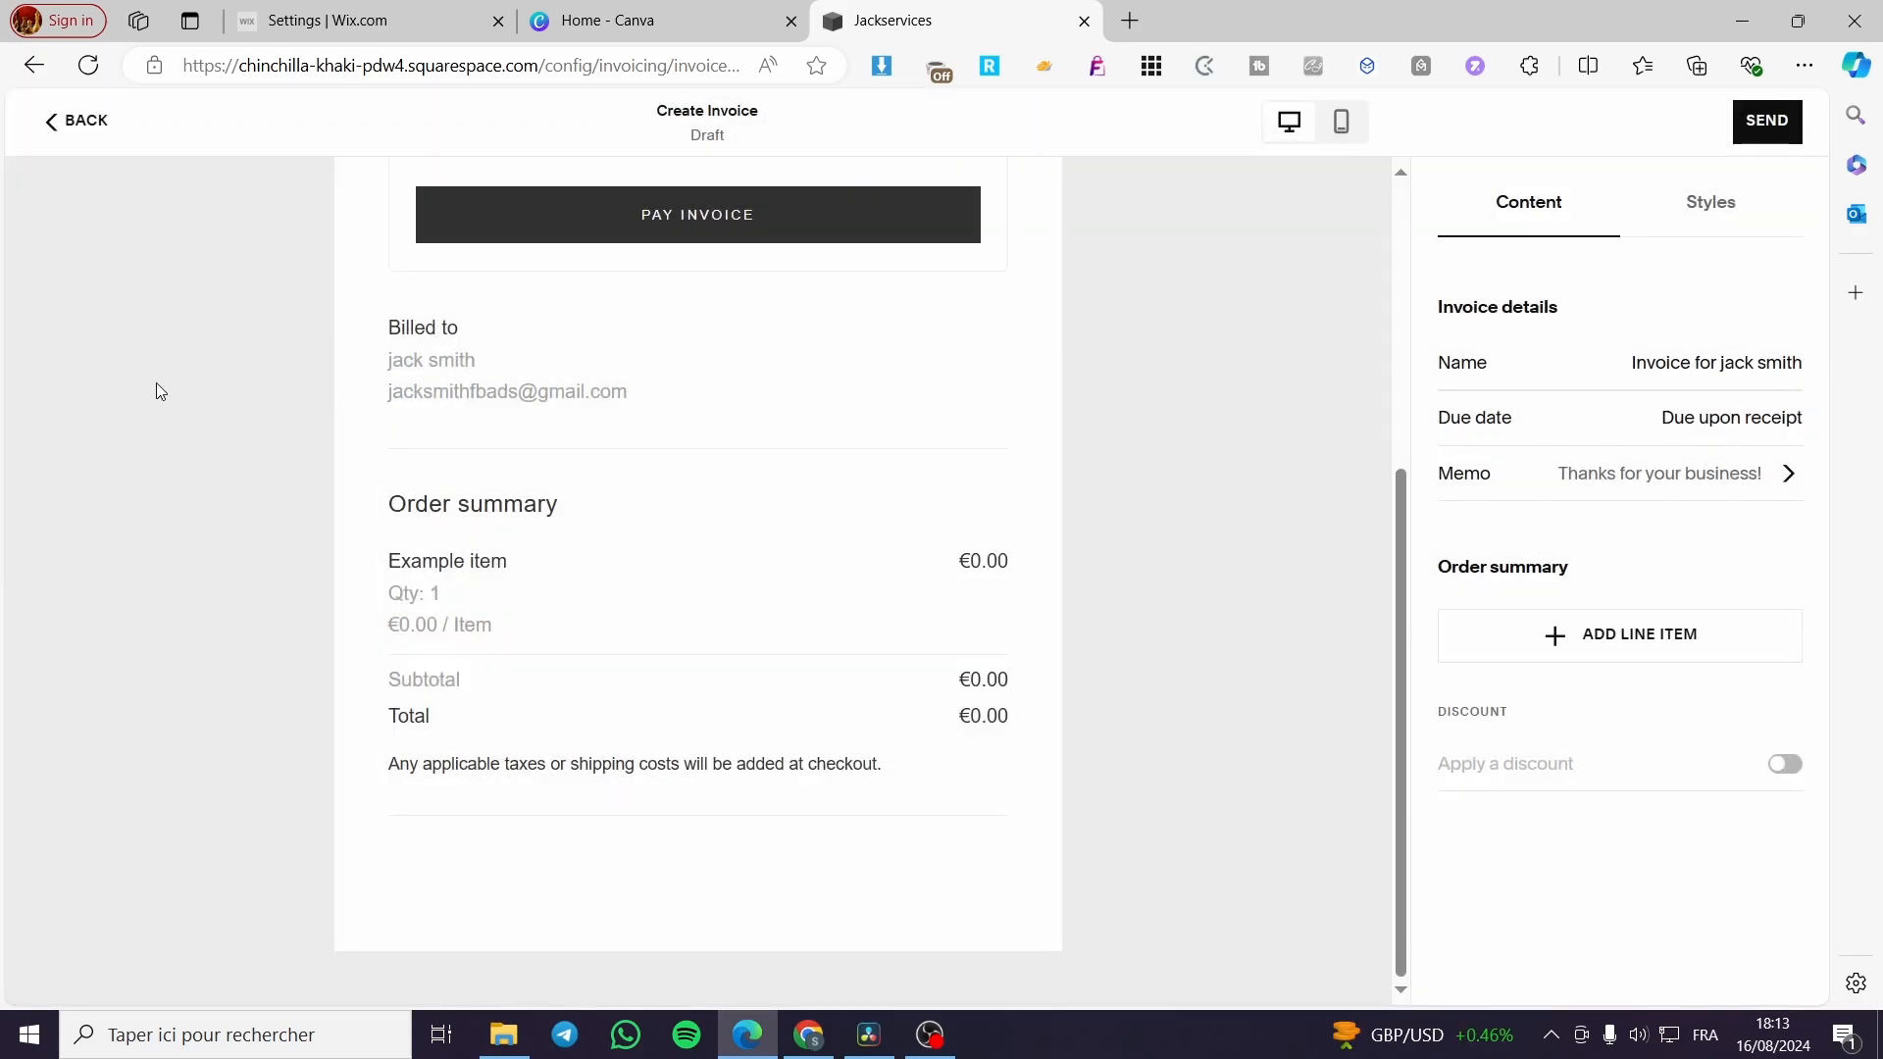
Preview the whole draft invoice in the mobile layout
{"action": "scroll", "coordinate": [160, 391], "scroll_direction": "up", "scroll_amount": 5}
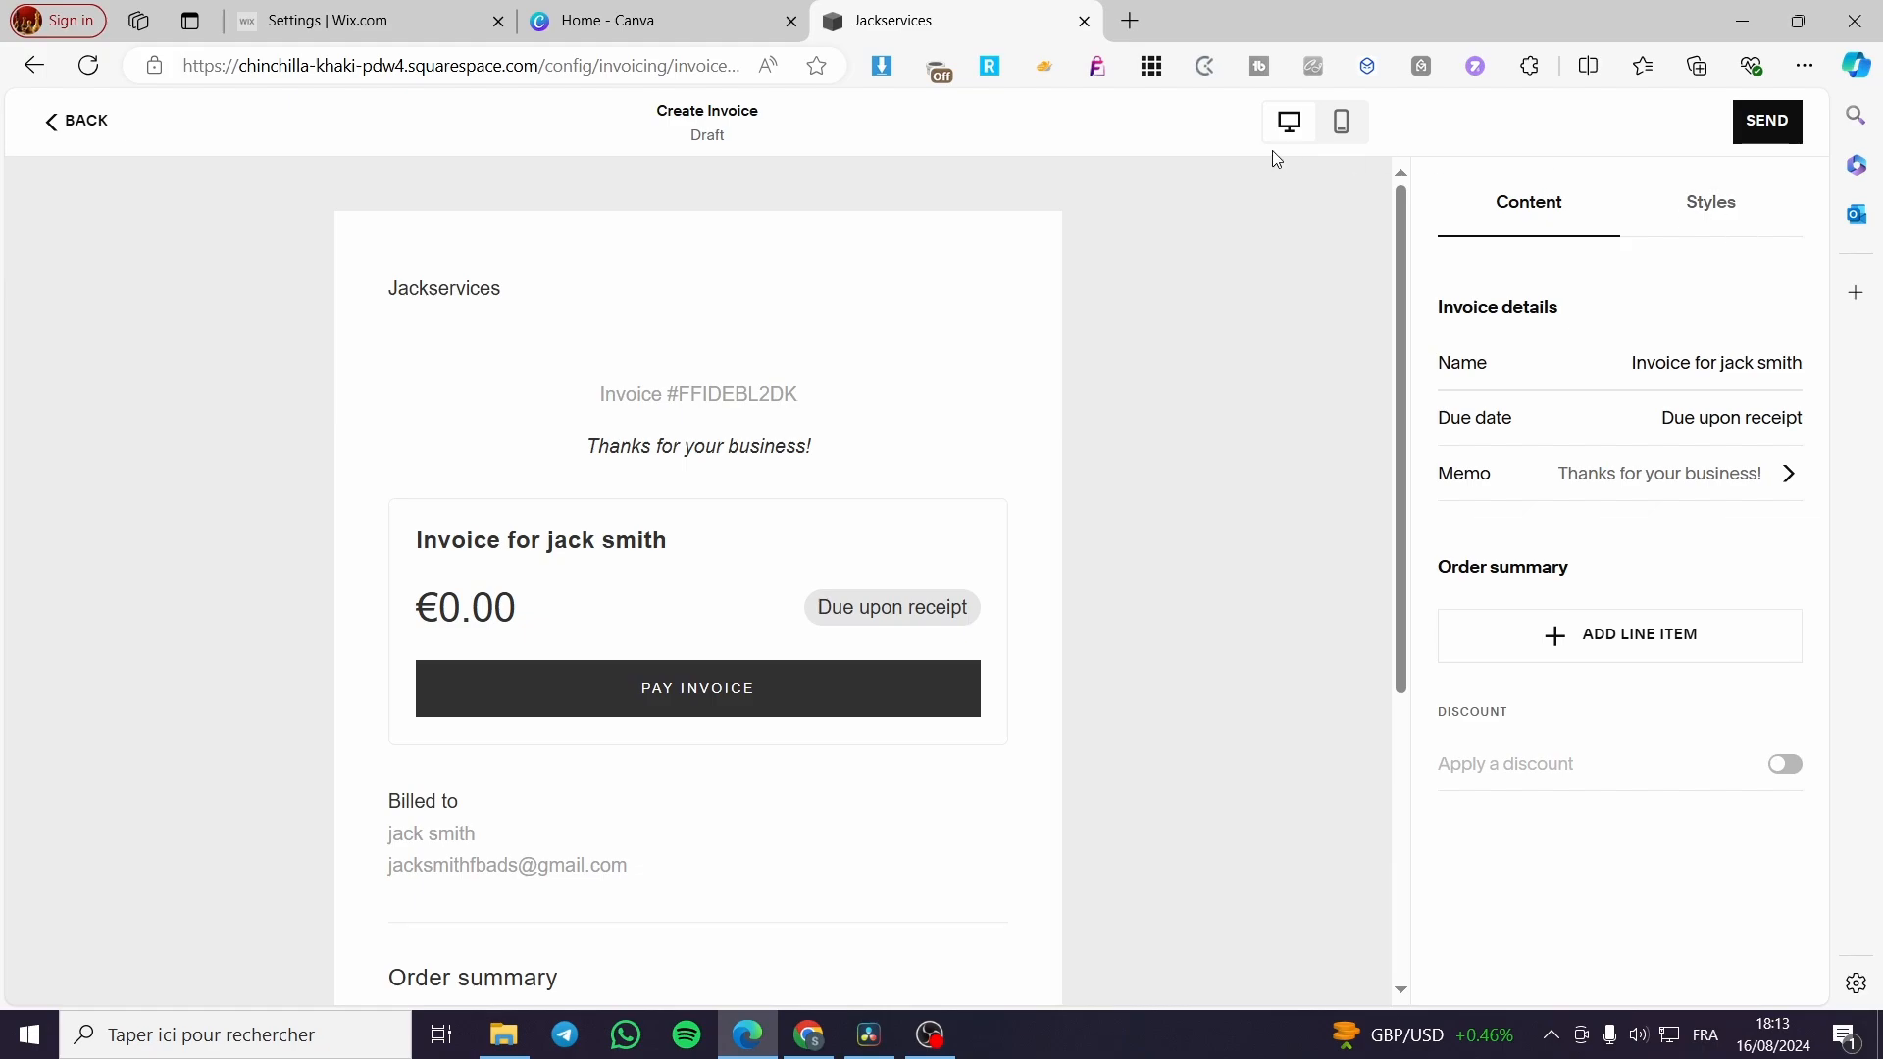
{"action": "left_click", "coordinate": [1352, 124]}
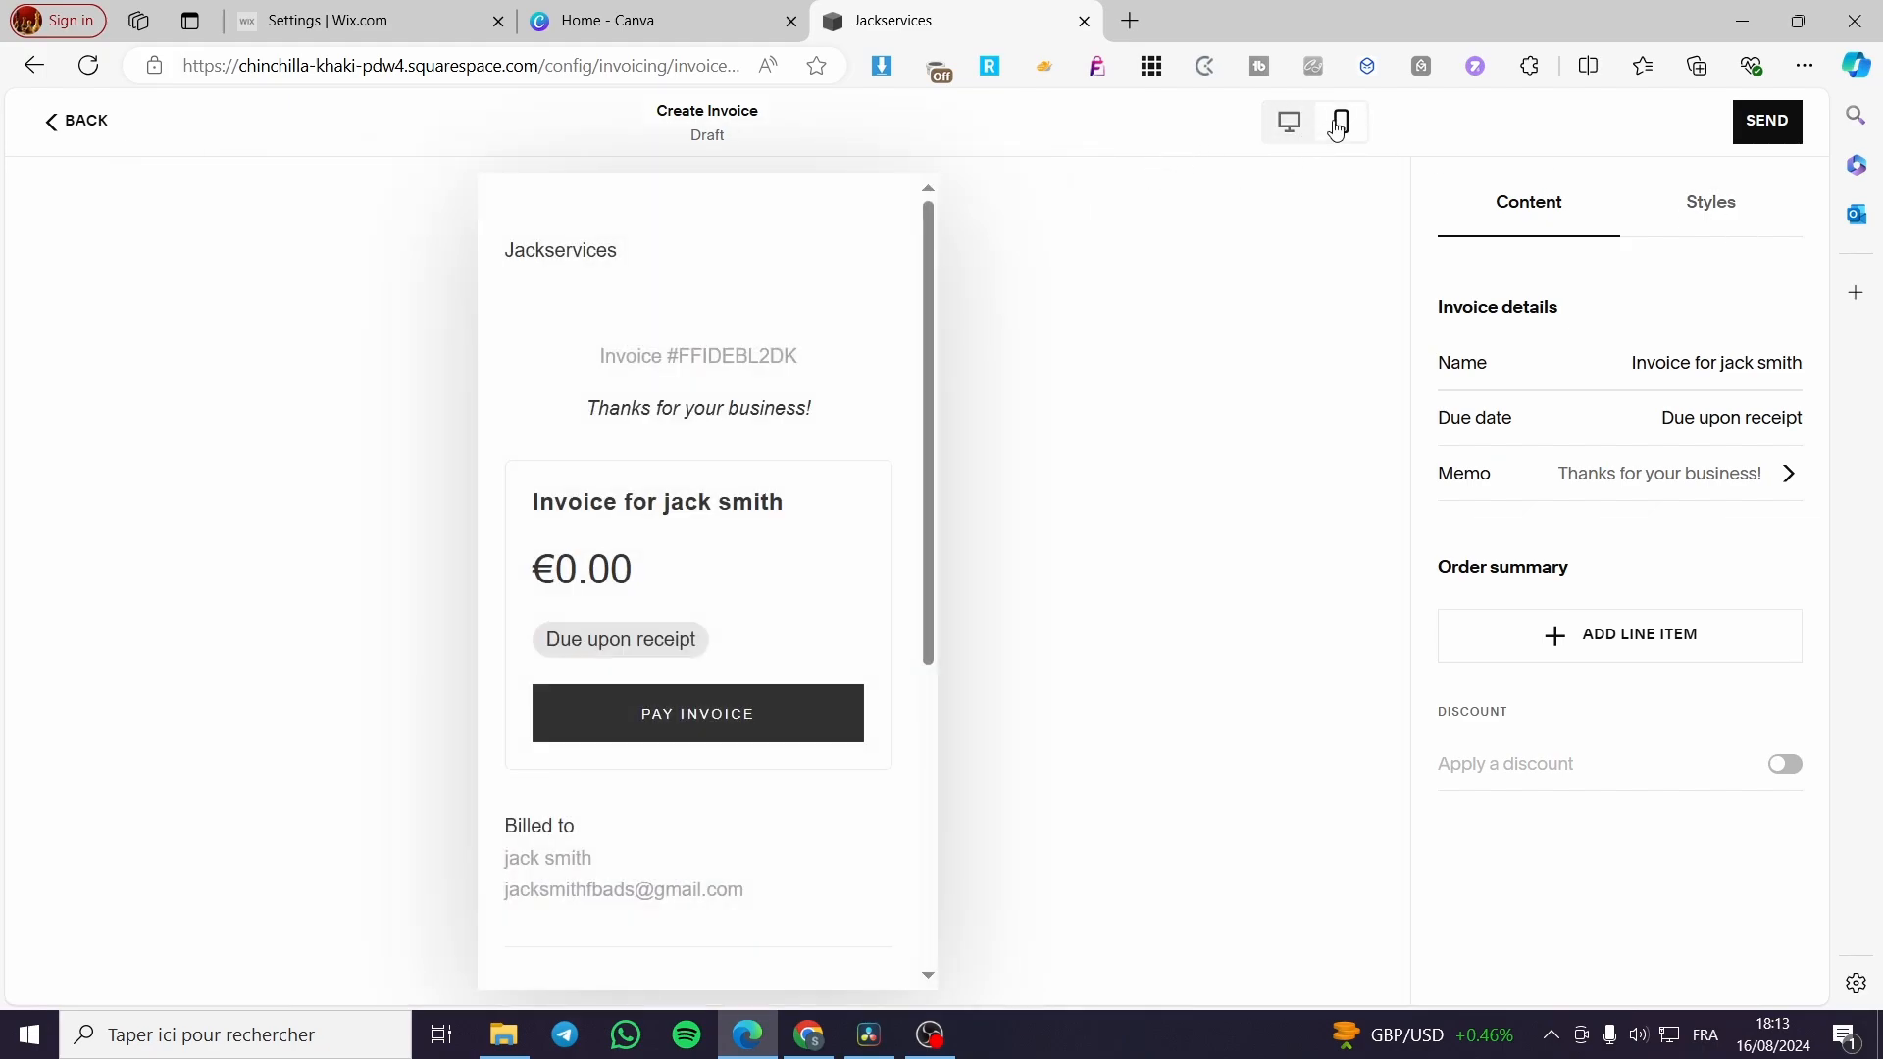
{"action": "scroll", "coordinate": [633, 365], "scroll_direction": "down", "scroll_amount": 5}
{"action": "scroll", "coordinate": [651, 601], "scroll_direction": "up", "scroll_amount": 5}
Add a Video editing service line item priced at 150 per unit and check it in the invoice preview
{"action": "left_click", "coordinate": [1696, 645]}
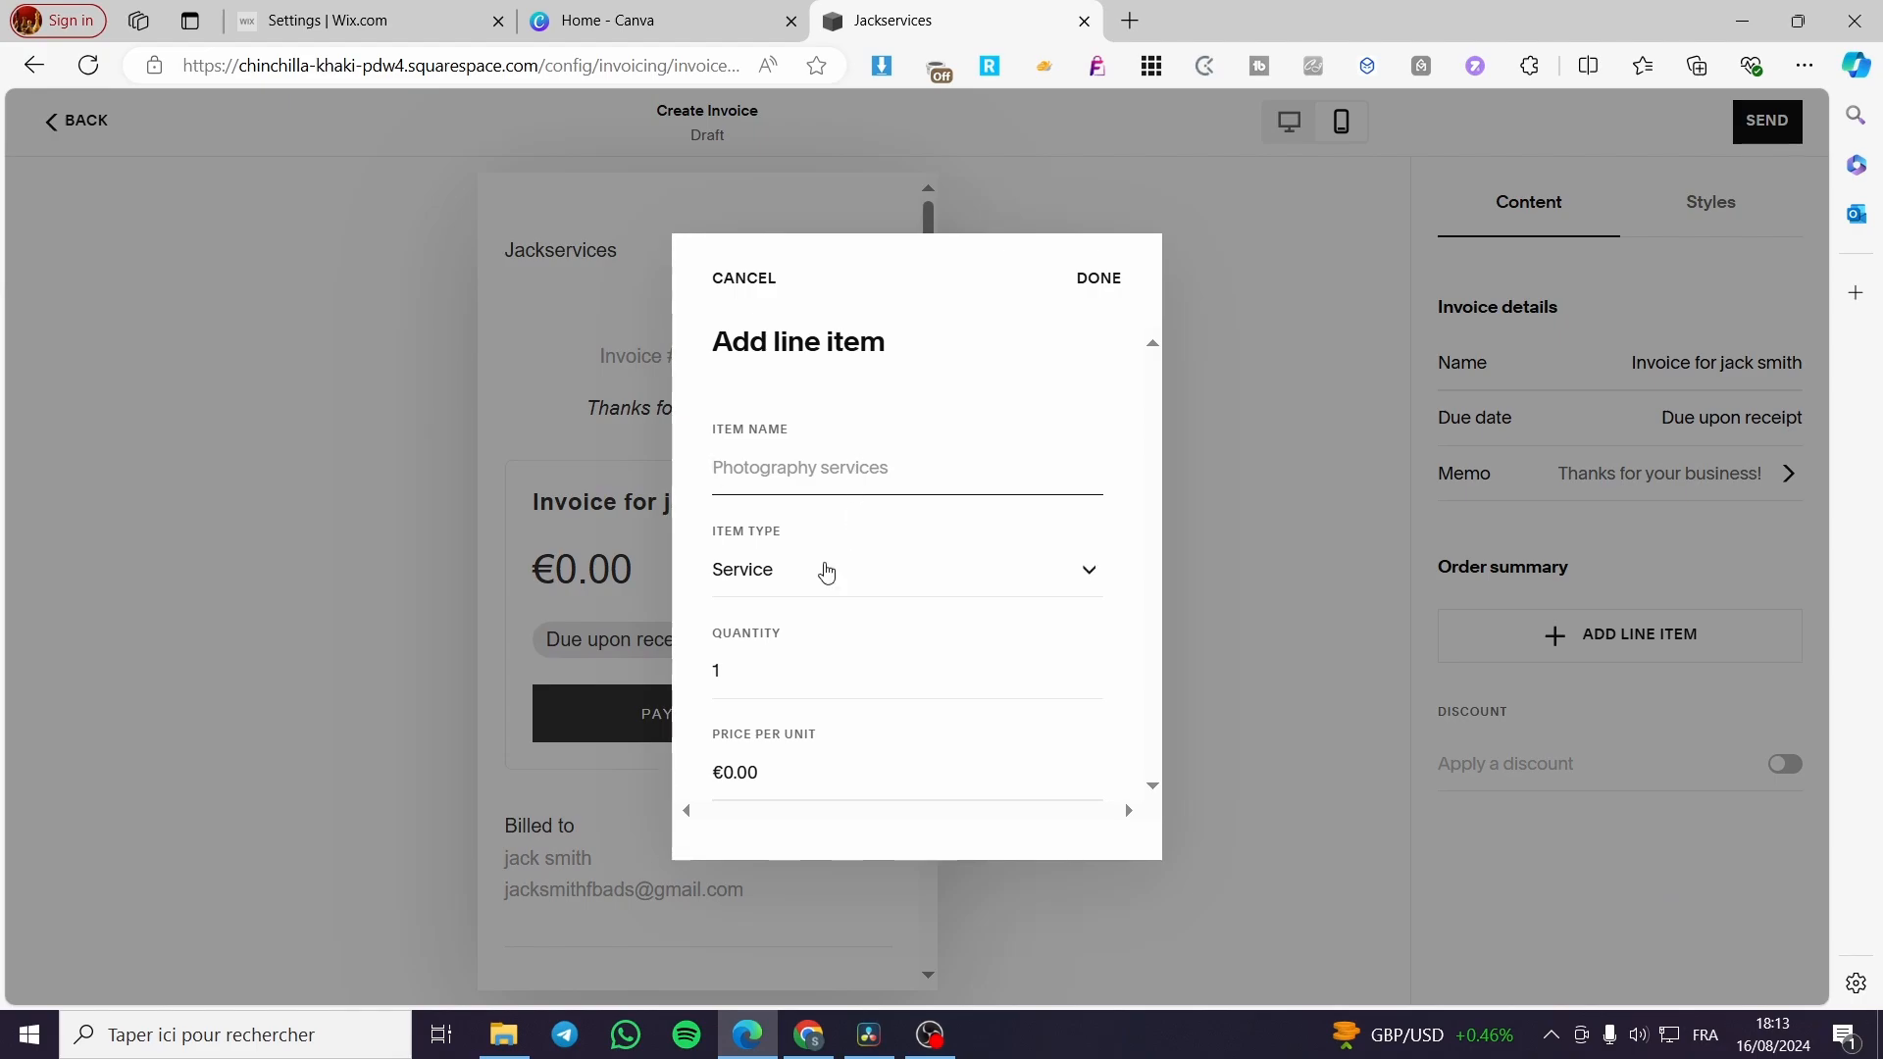
{"action": "type", "text": "Video editing"}
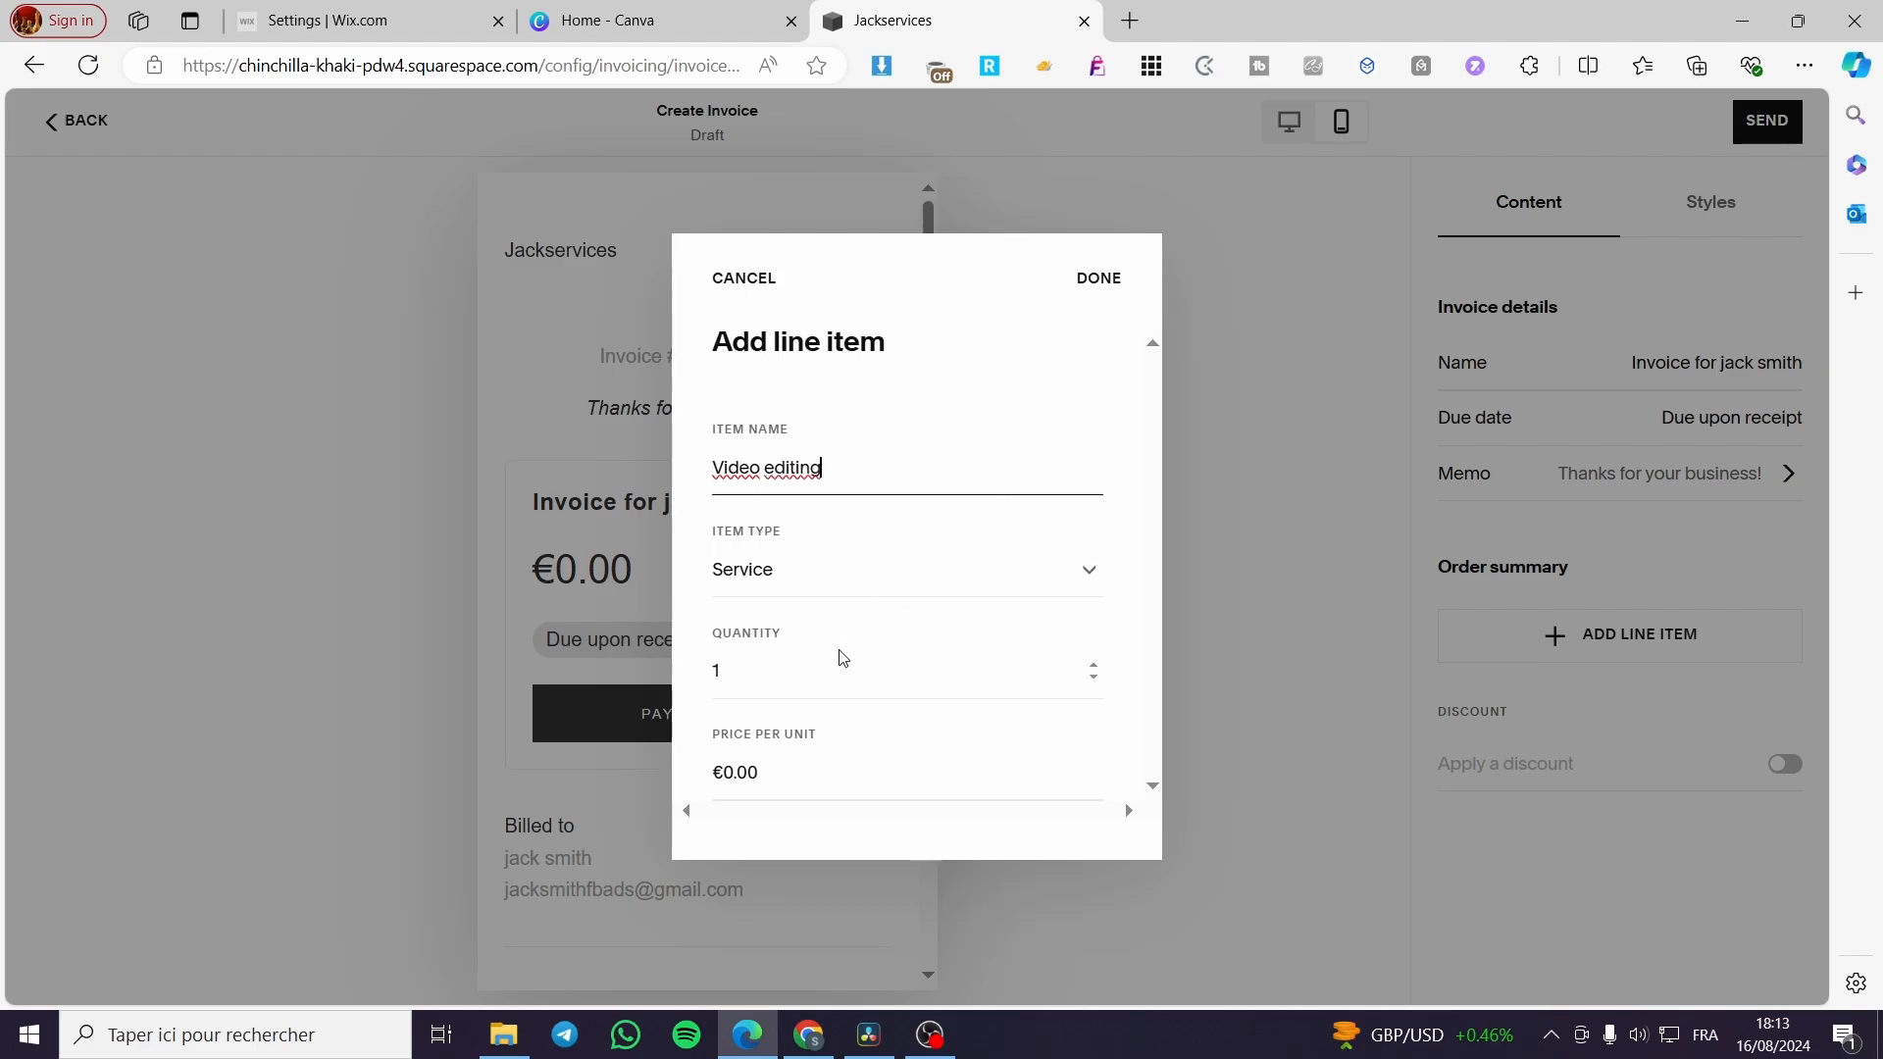
{"action": "left_click", "coordinate": [783, 776]}
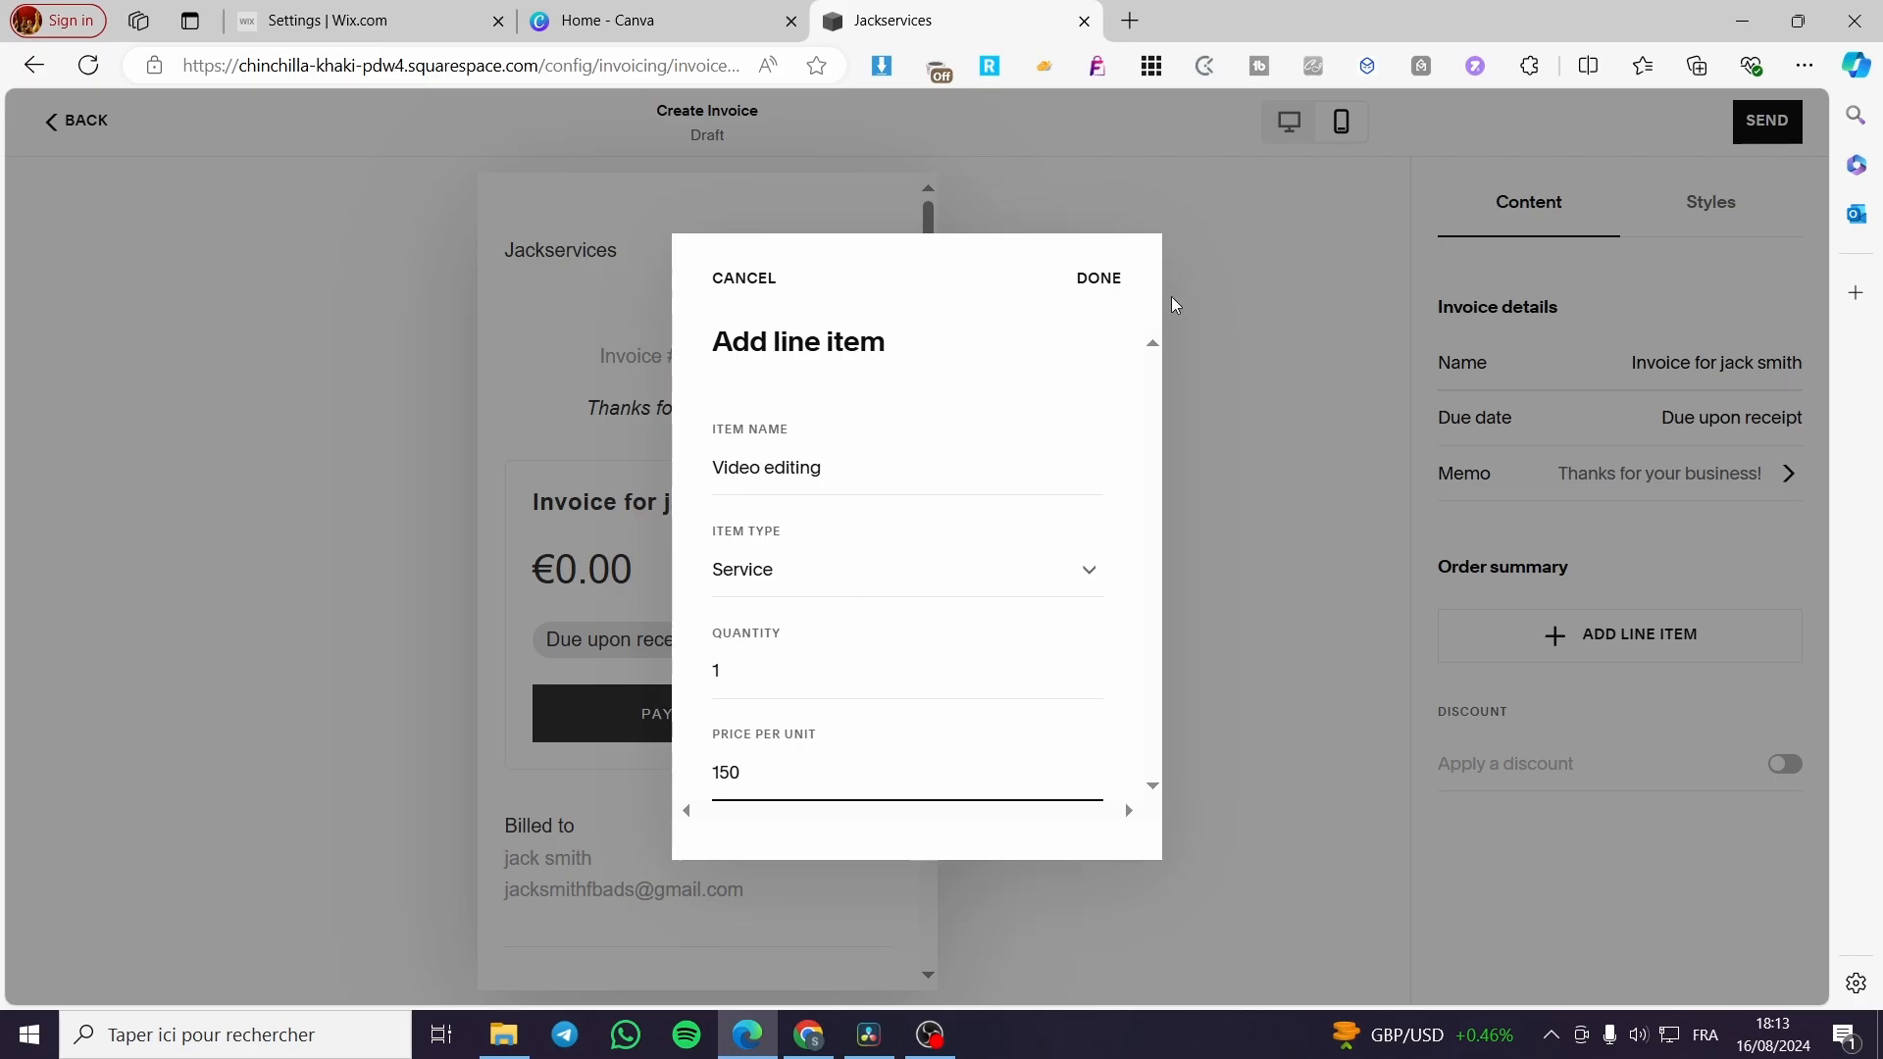
{"action": "left_click", "coordinate": [1100, 280]}
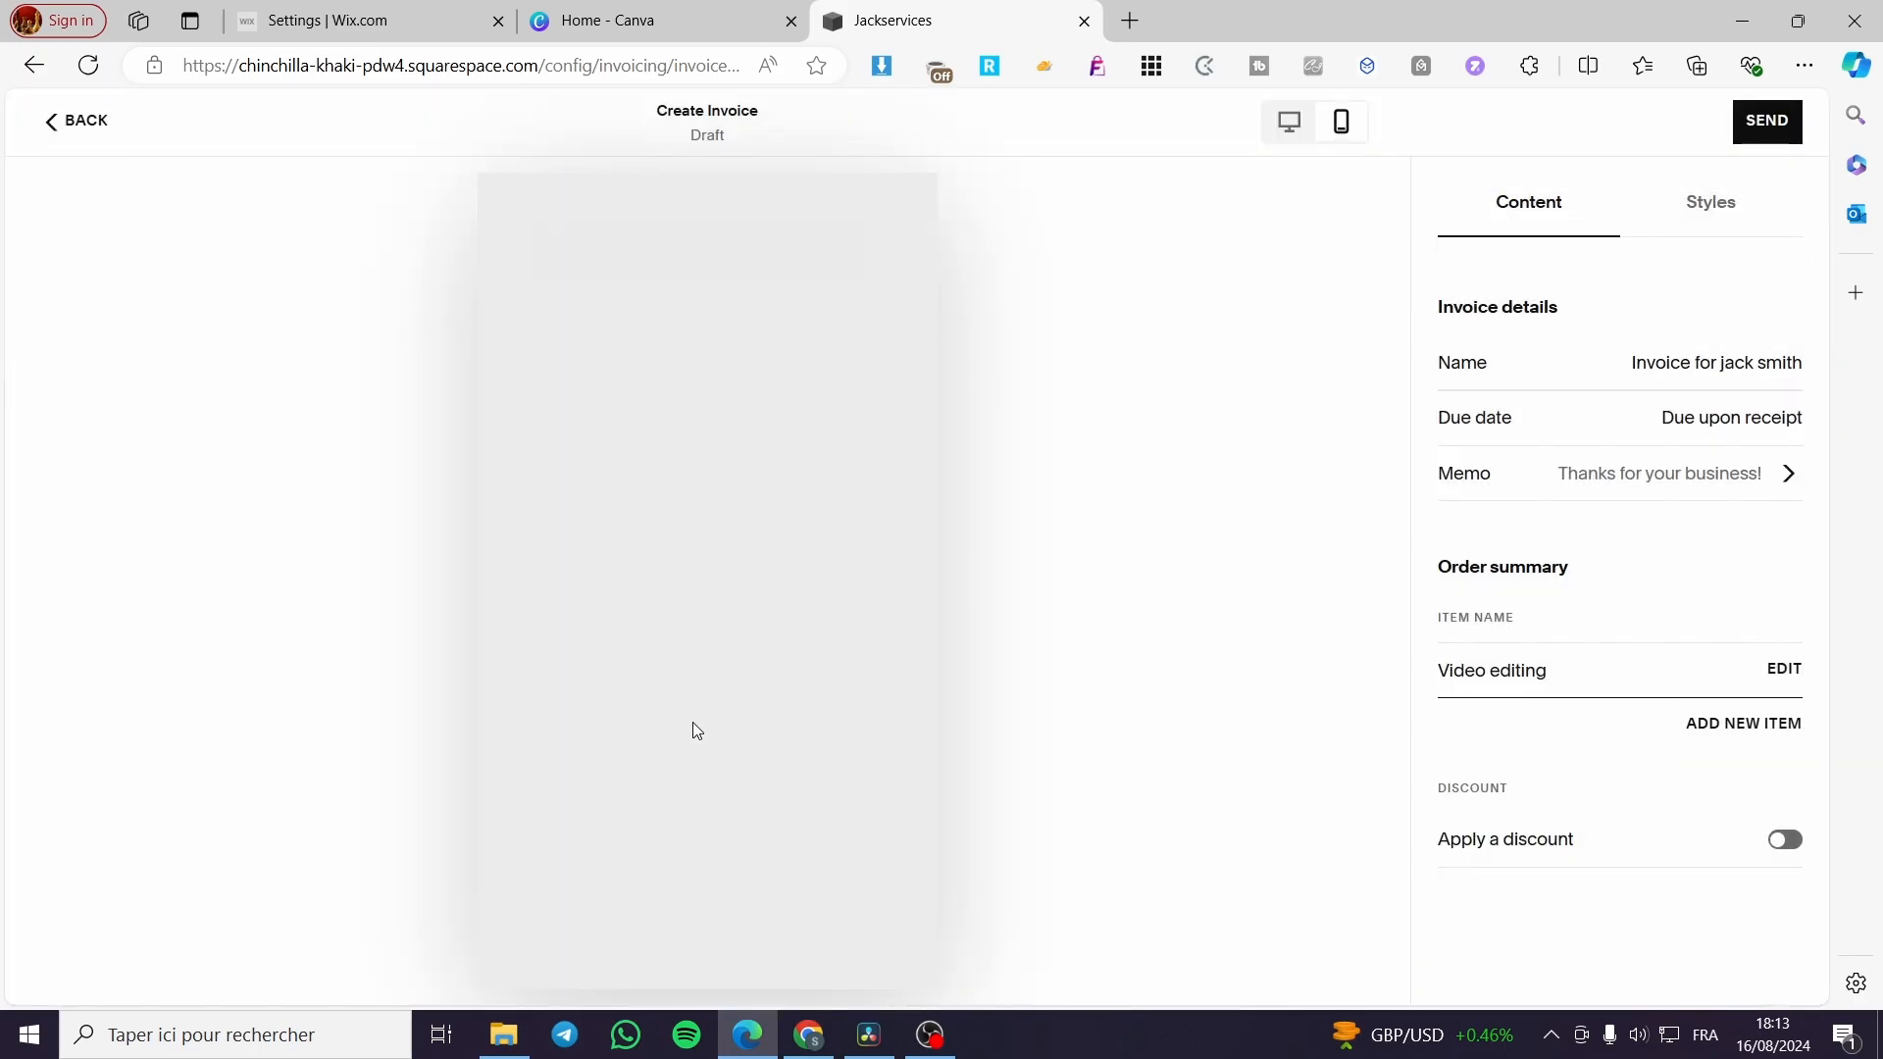
{"action": "scroll", "coordinate": [740, 651], "scroll_direction": "down", "scroll_amount": 3}
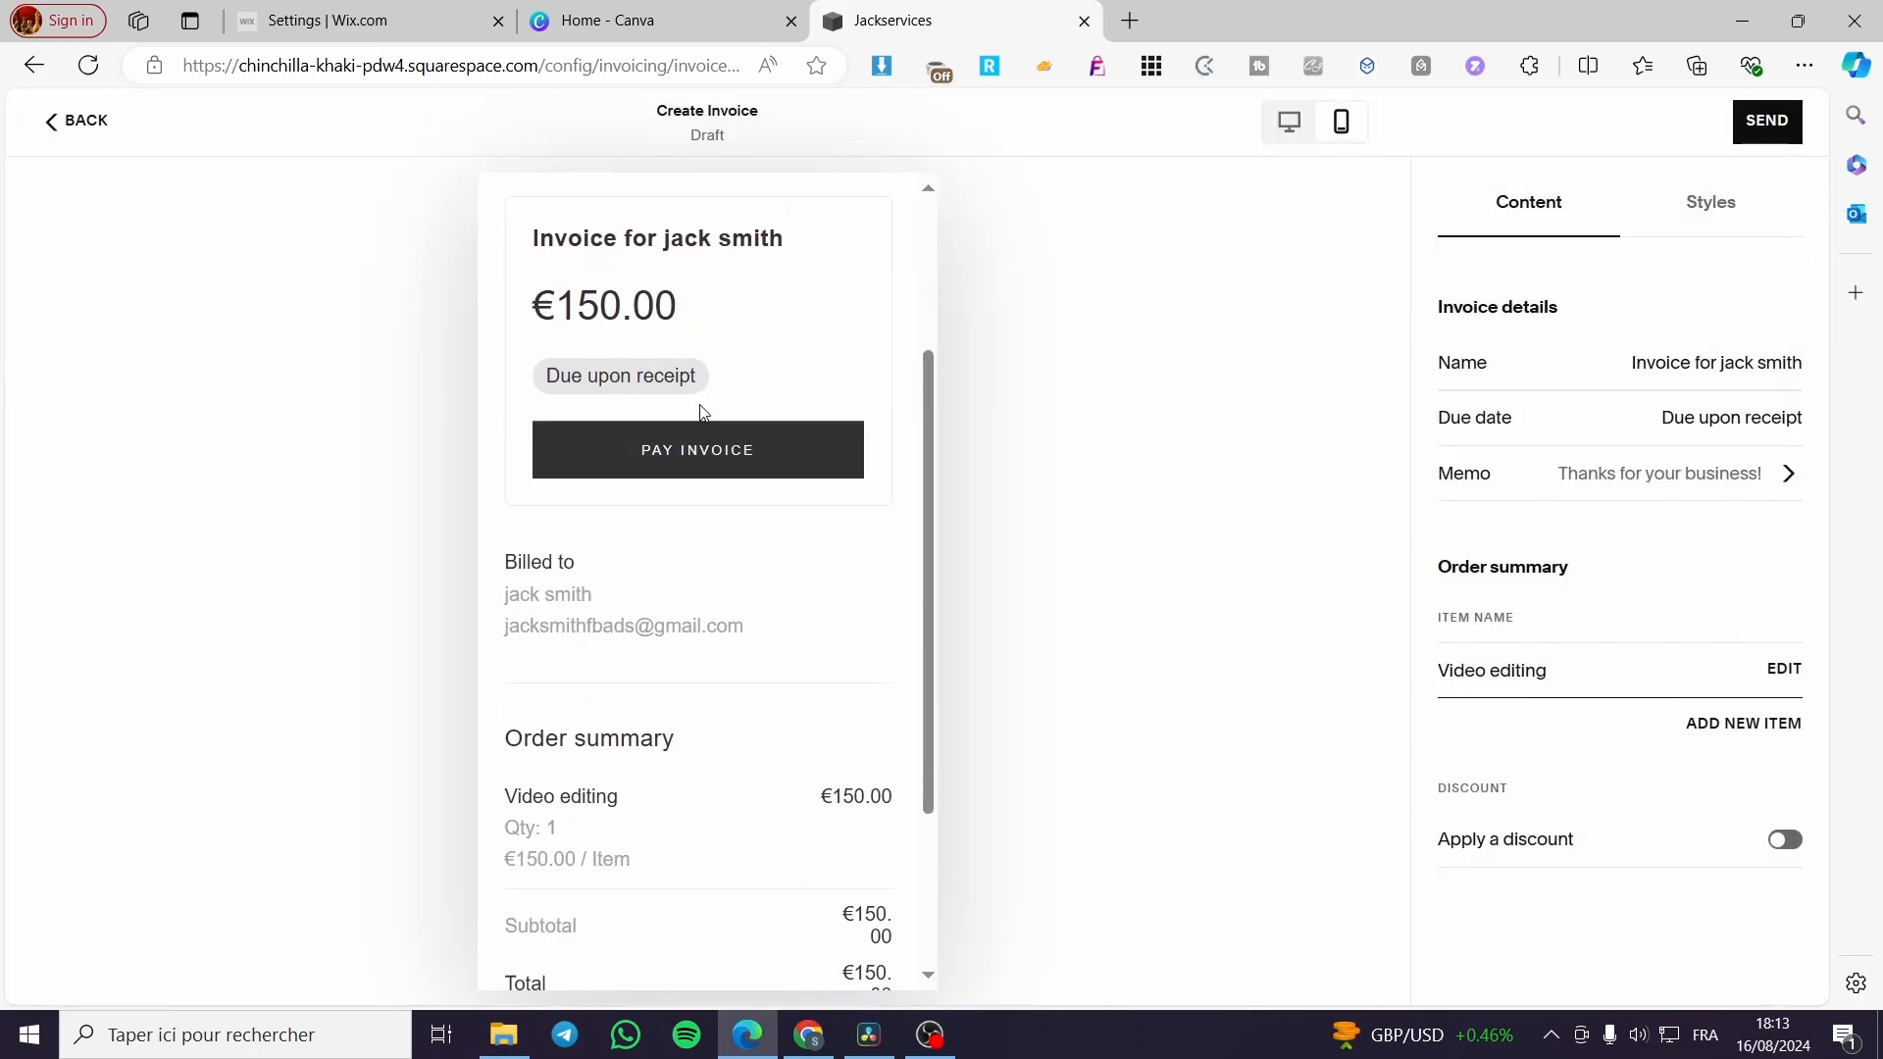
{"action": "scroll", "coordinate": [704, 411], "scroll_direction": "down", "scroll_amount": 3}
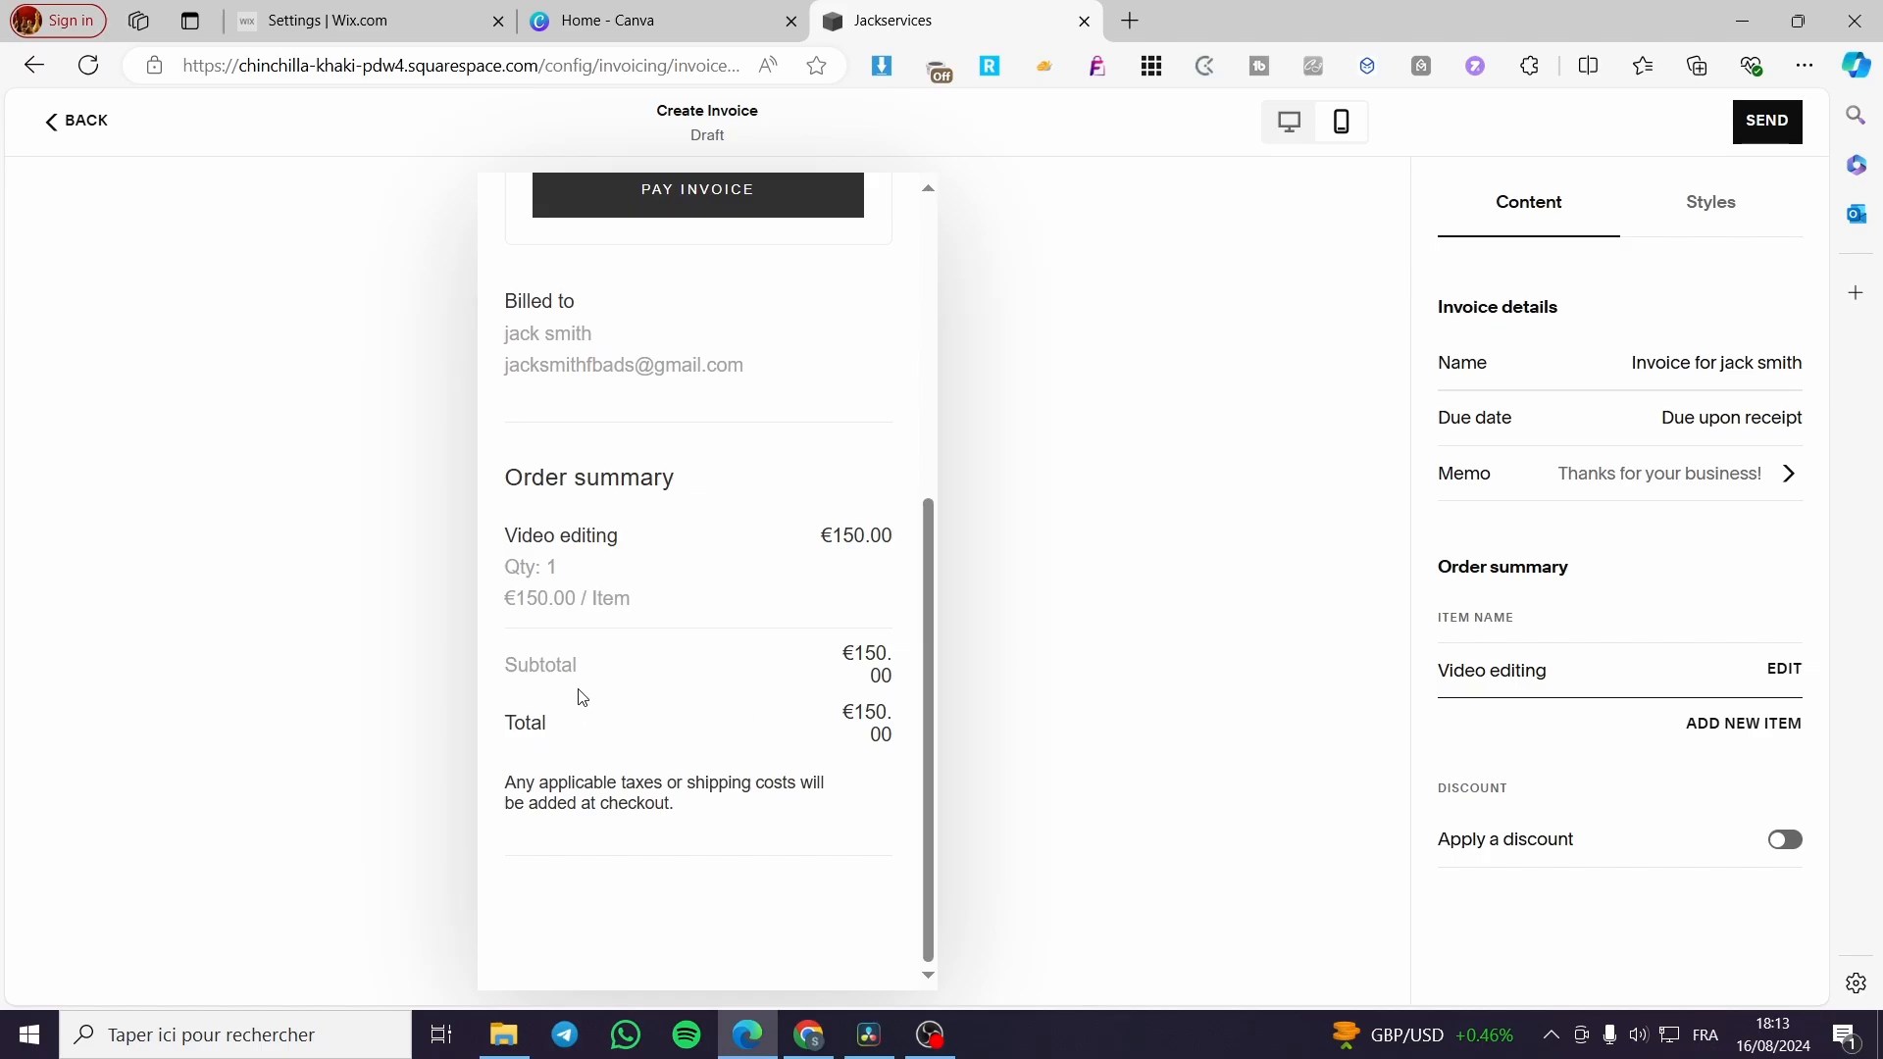
{"action": "scroll", "coordinate": [583, 697], "scroll_direction": "up", "scroll_amount": 6}
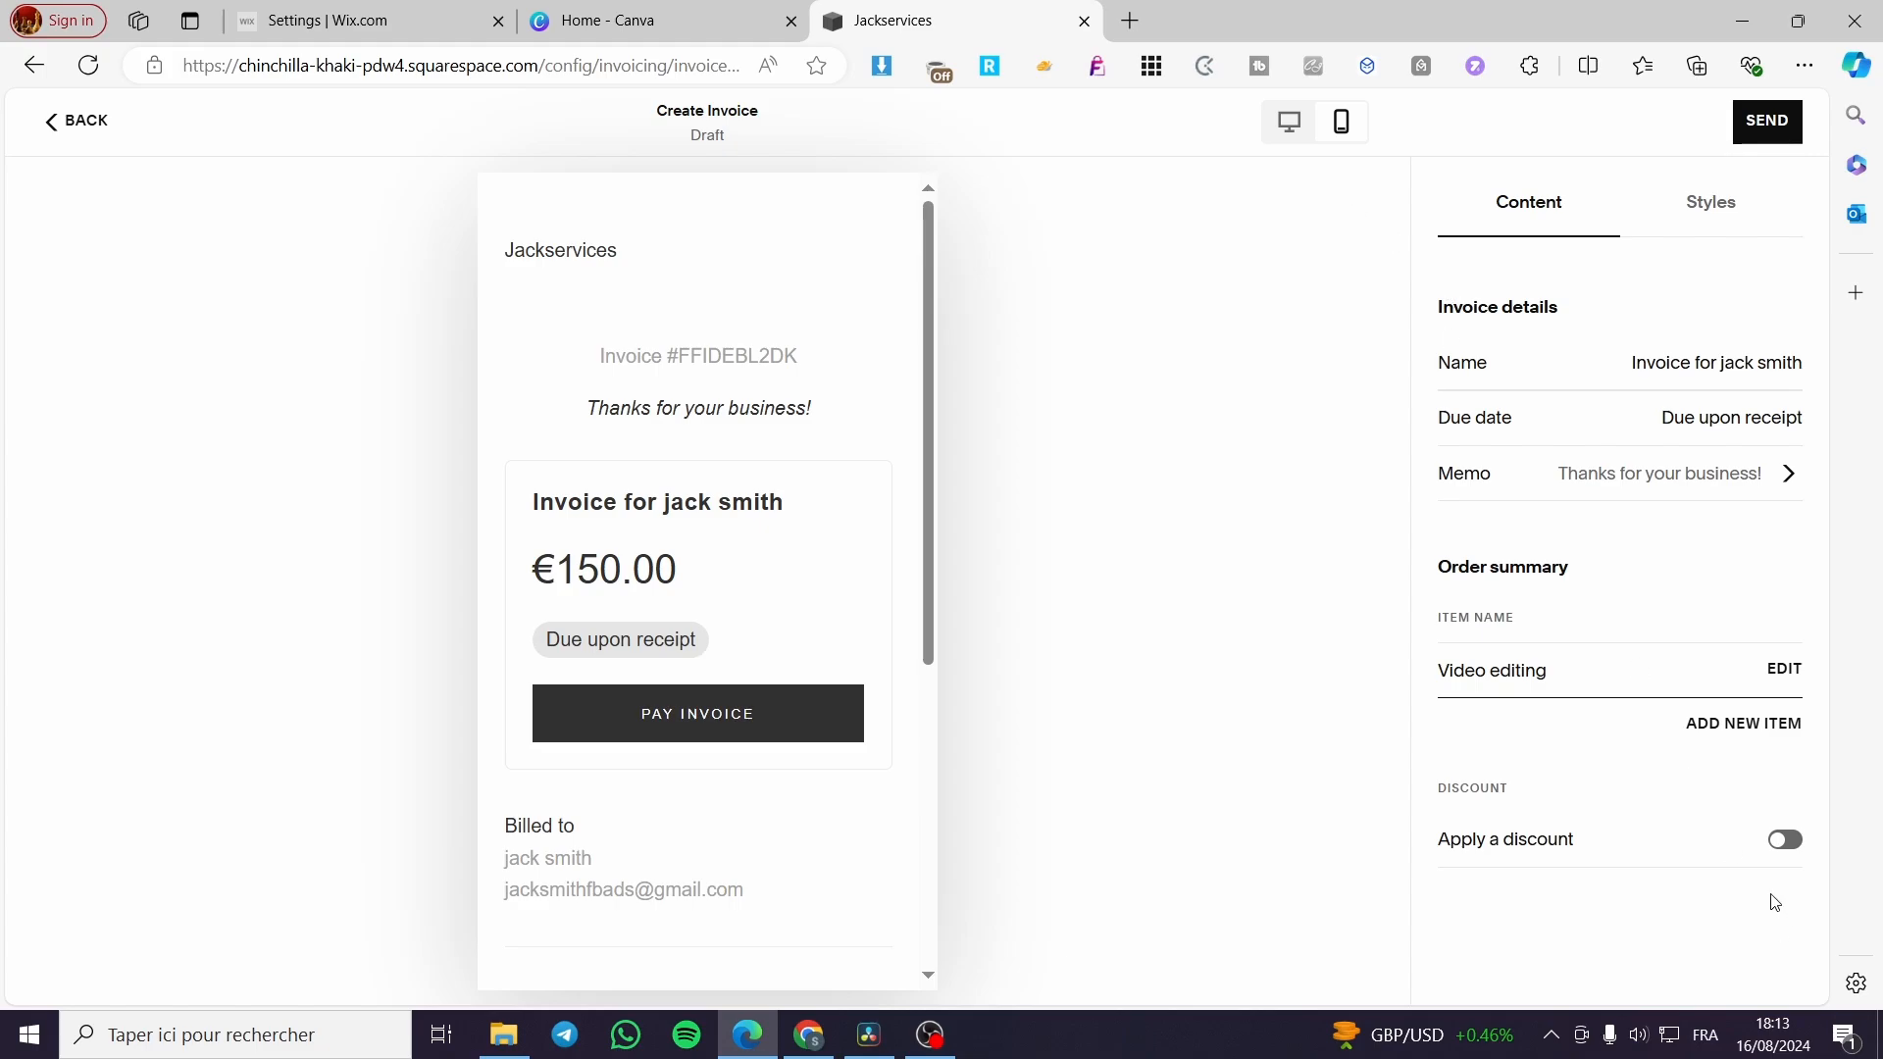
Apply a 10% discount to the invoice and check the order summary in the preview
{"action": "left_click", "coordinate": [1785, 839]}
{"action": "left_click", "coordinate": [1714, 904]}
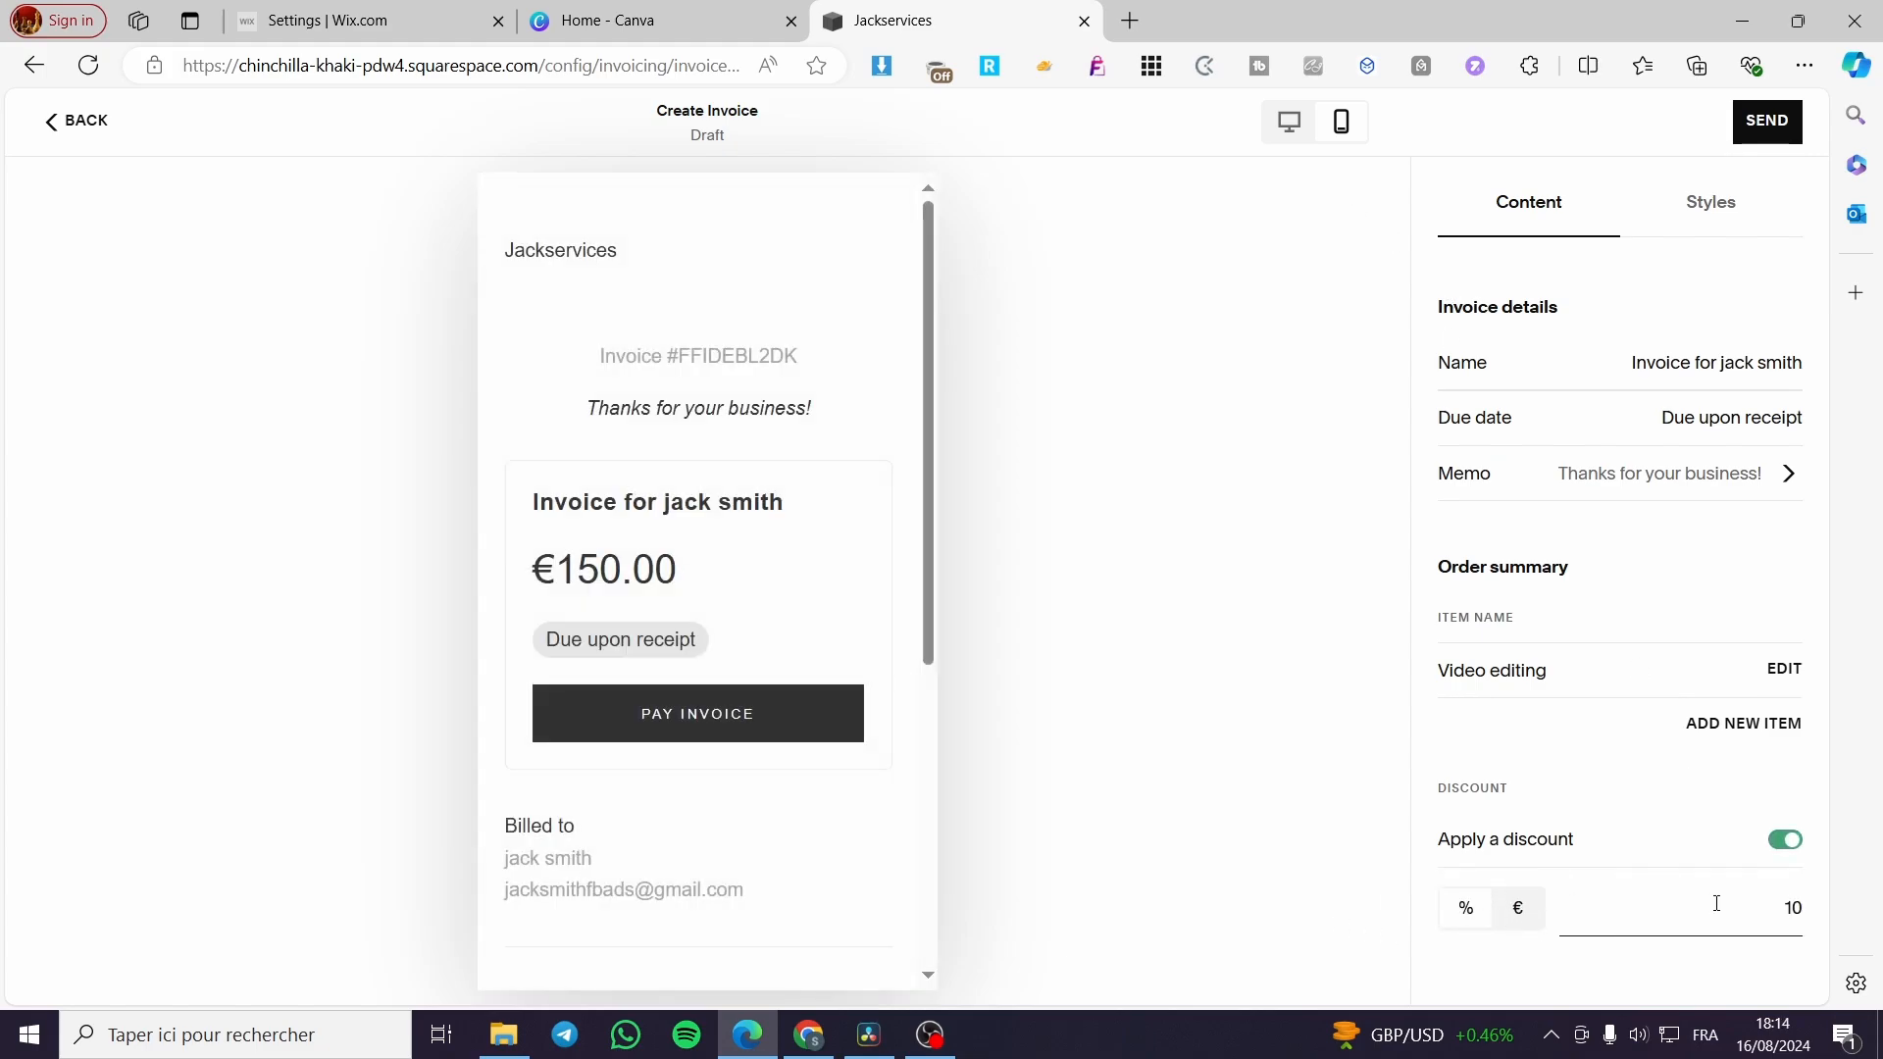
{"action": "type", "text": "10"}
{"action": "left_click", "coordinate": [1380, 793]}
{"action": "scroll", "coordinate": [746, 666], "scroll_direction": "down", "scroll_amount": 3}
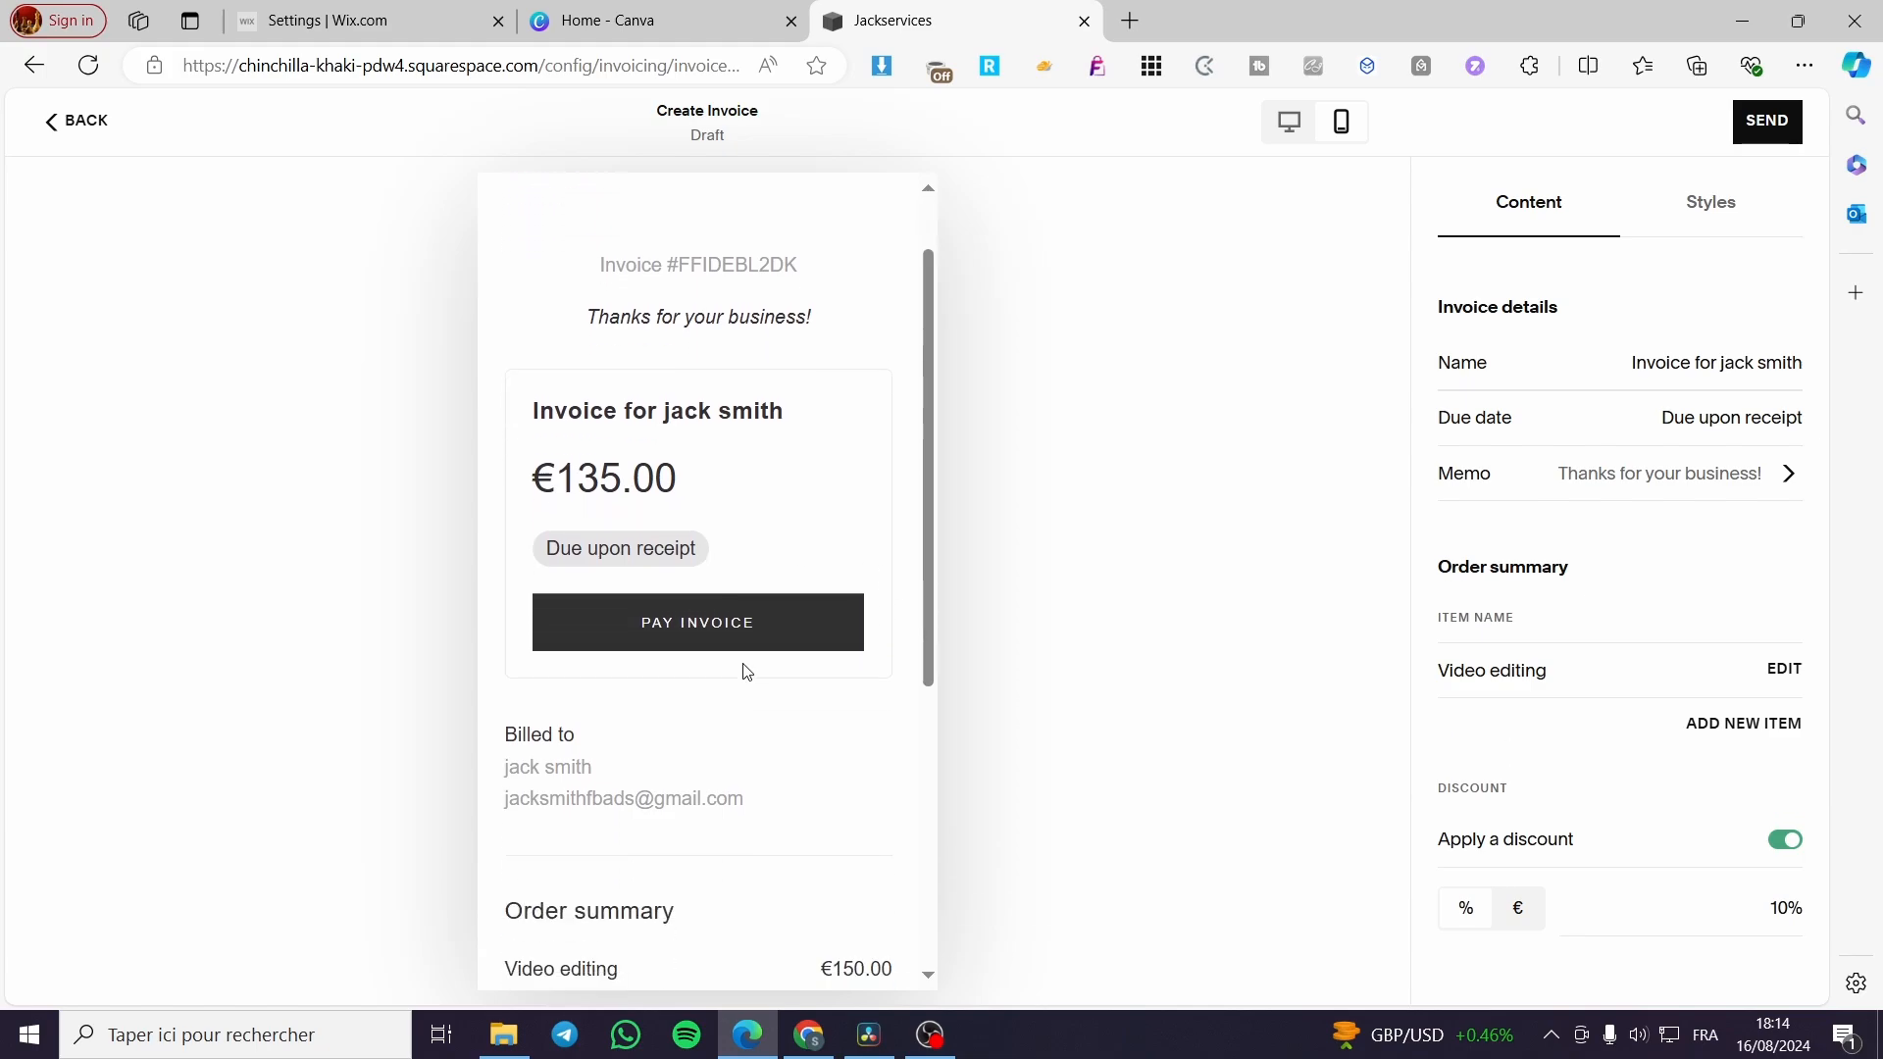
{"action": "scroll", "coordinate": [672, 913], "scroll_direction": "down", "scroll_amount": 3}
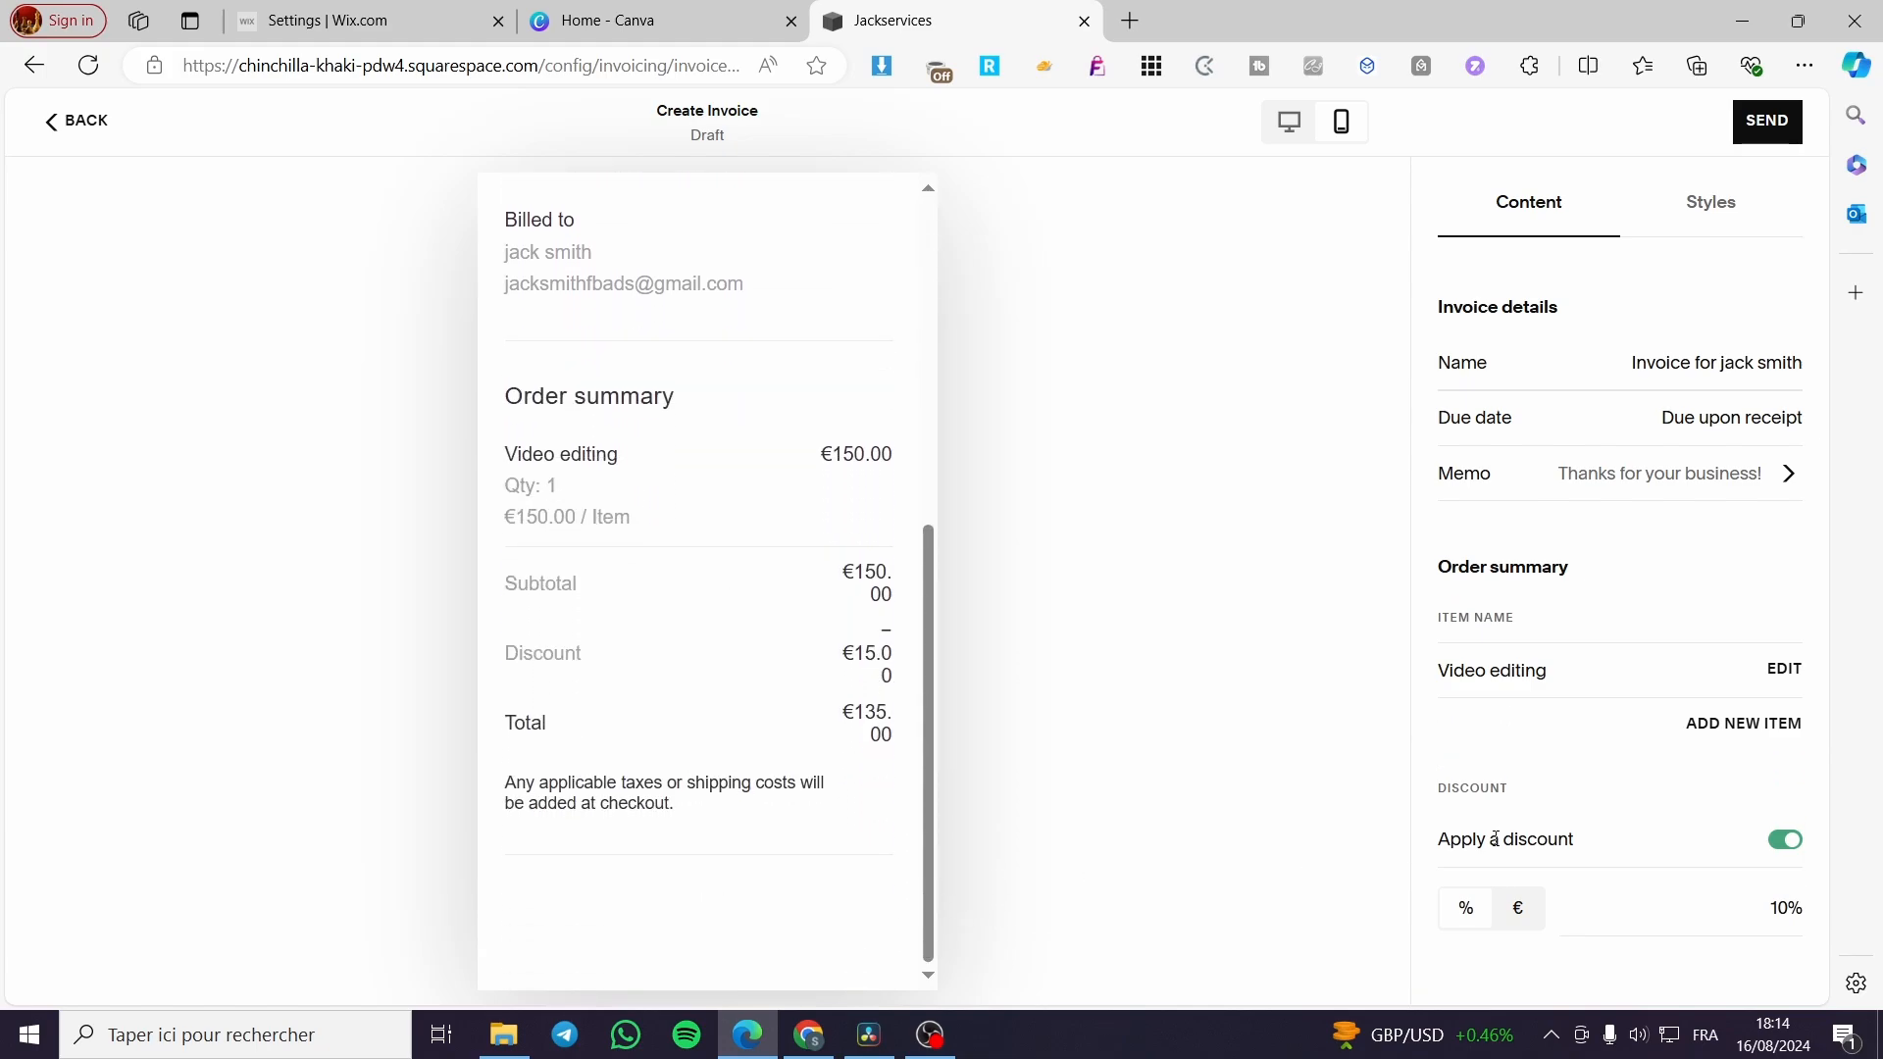
Leave the draft invoice and return to the Invoicing overview
{"action": "left_click", "coordinate": [63, 122]}
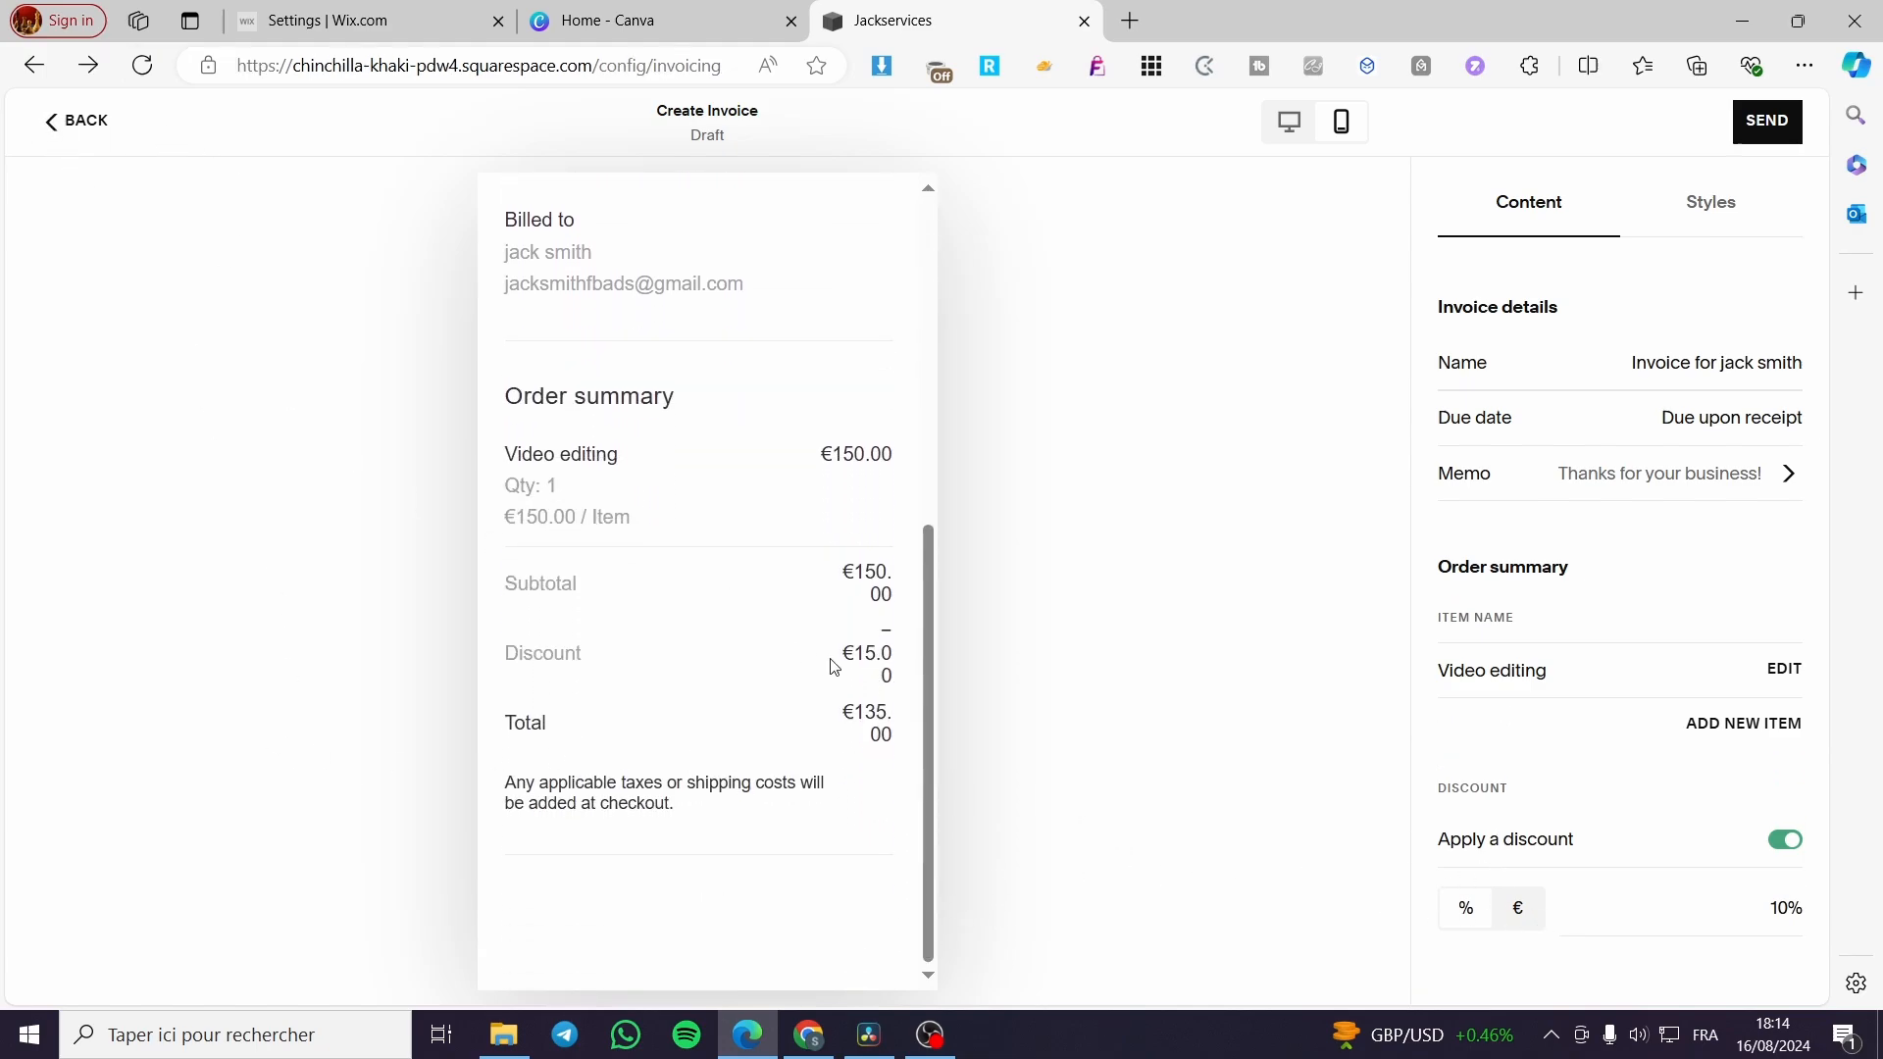
{"action": "left_click", "coordinate": [92, 122]}
{"action": "left_click", "coordinate": [69, 125]}
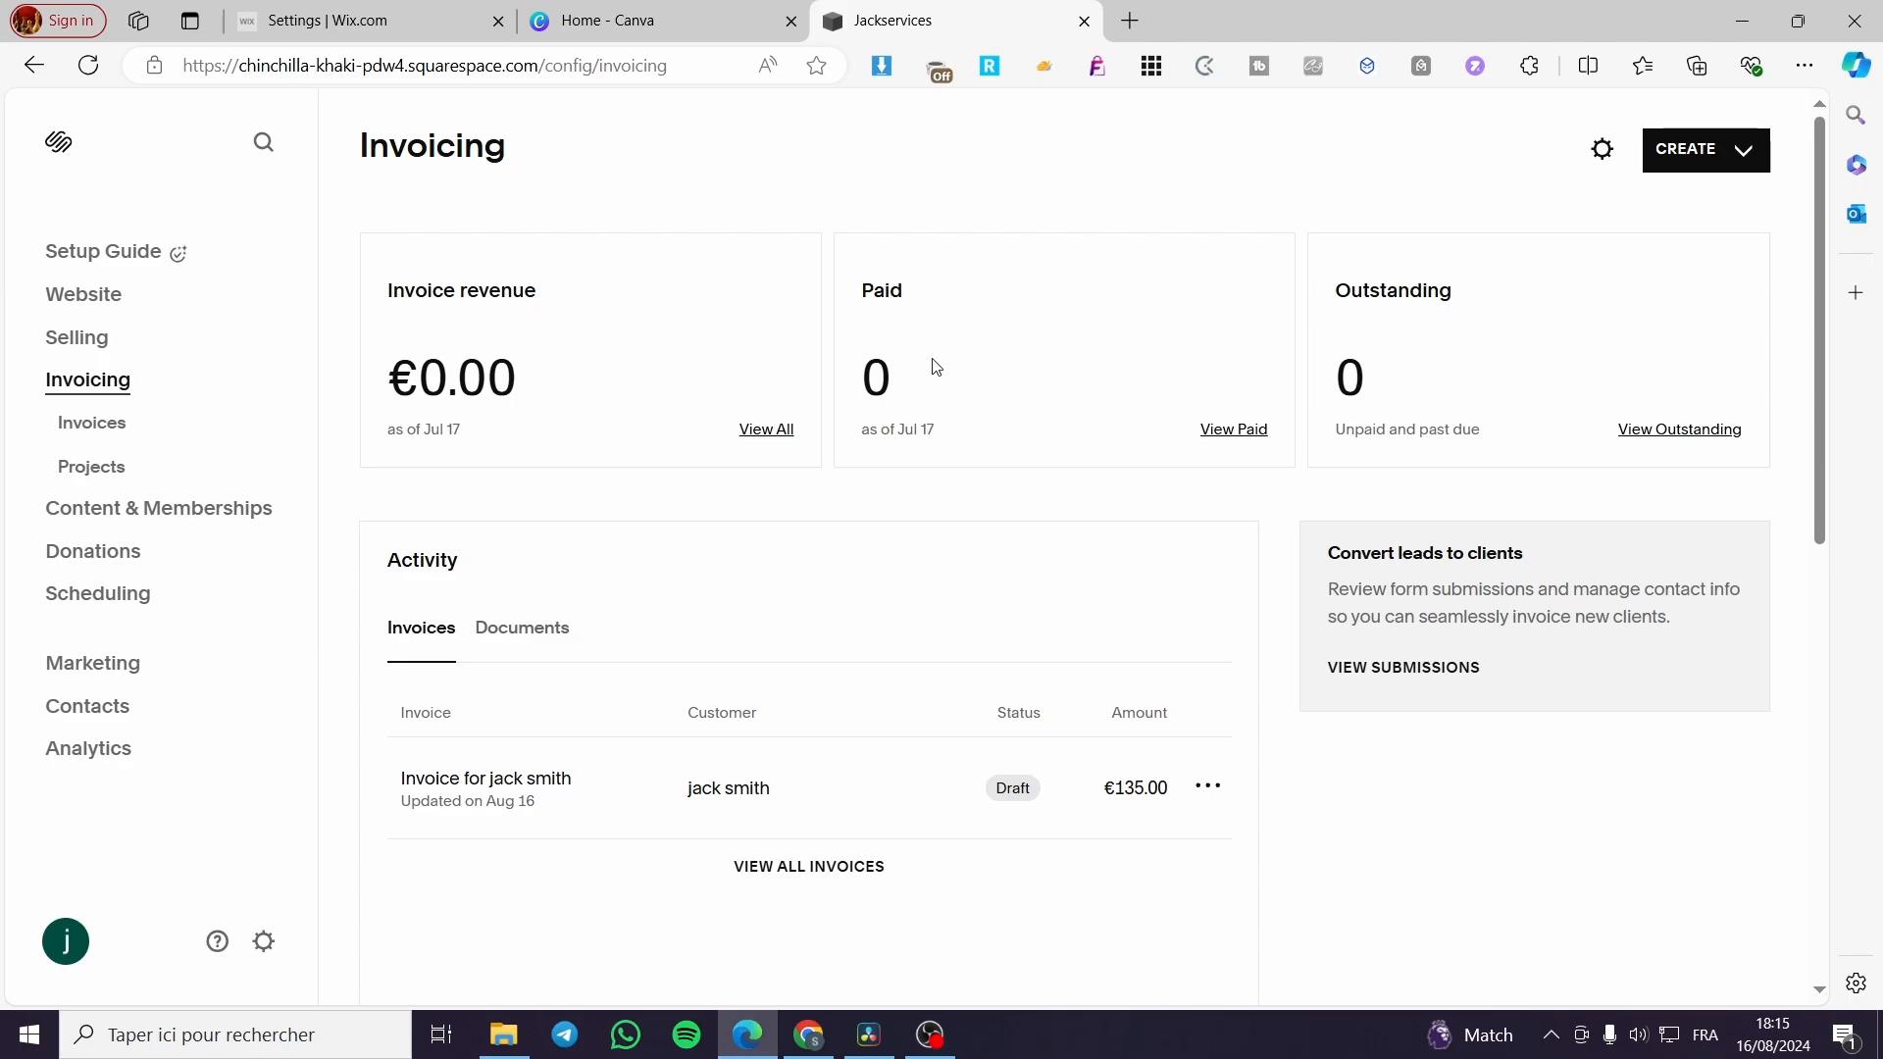
Review the Invoicing overview, including the document types that can be created and the Additional Tools
{"action": "scroll", "coordinate": [1569, 372], "scroll_direction": "down", "scroll_amount": 8}
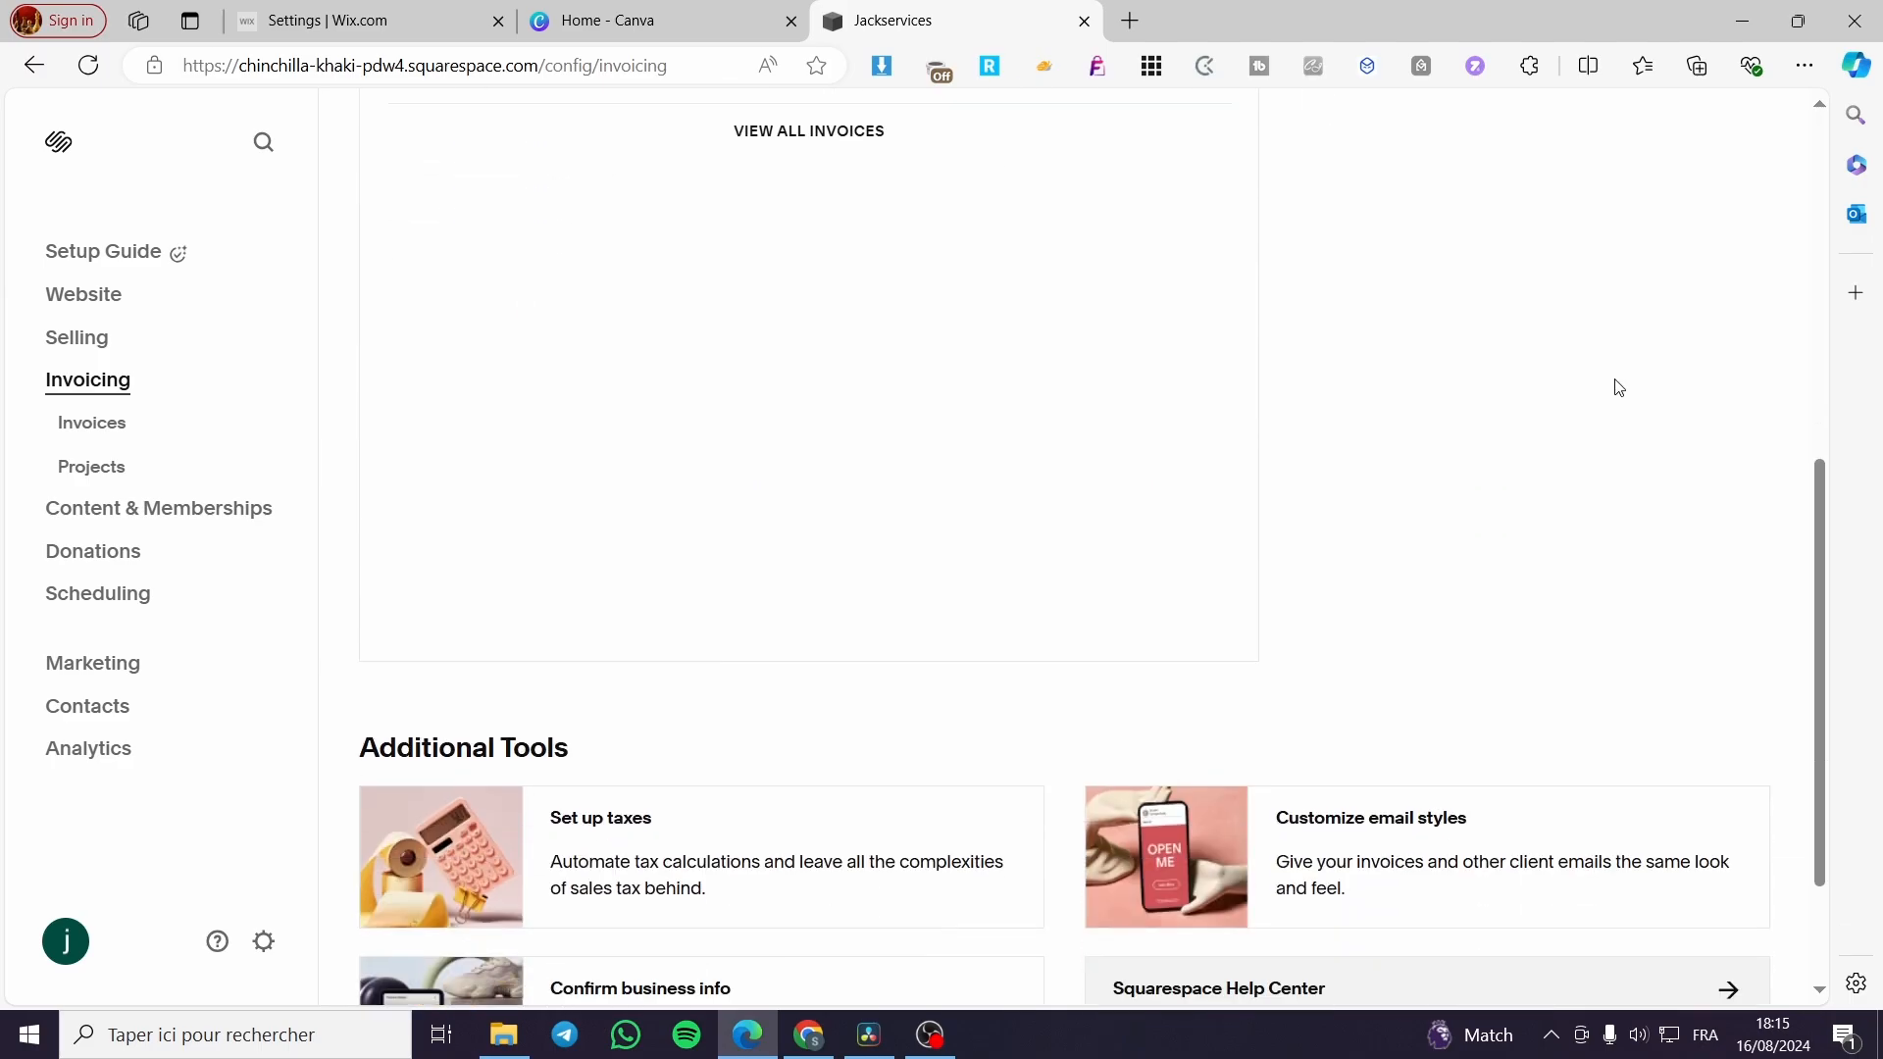
{"action": "scroll", "coordinate": [1618, 459], "scroll_direction": "down", "scroll_amount": 1}
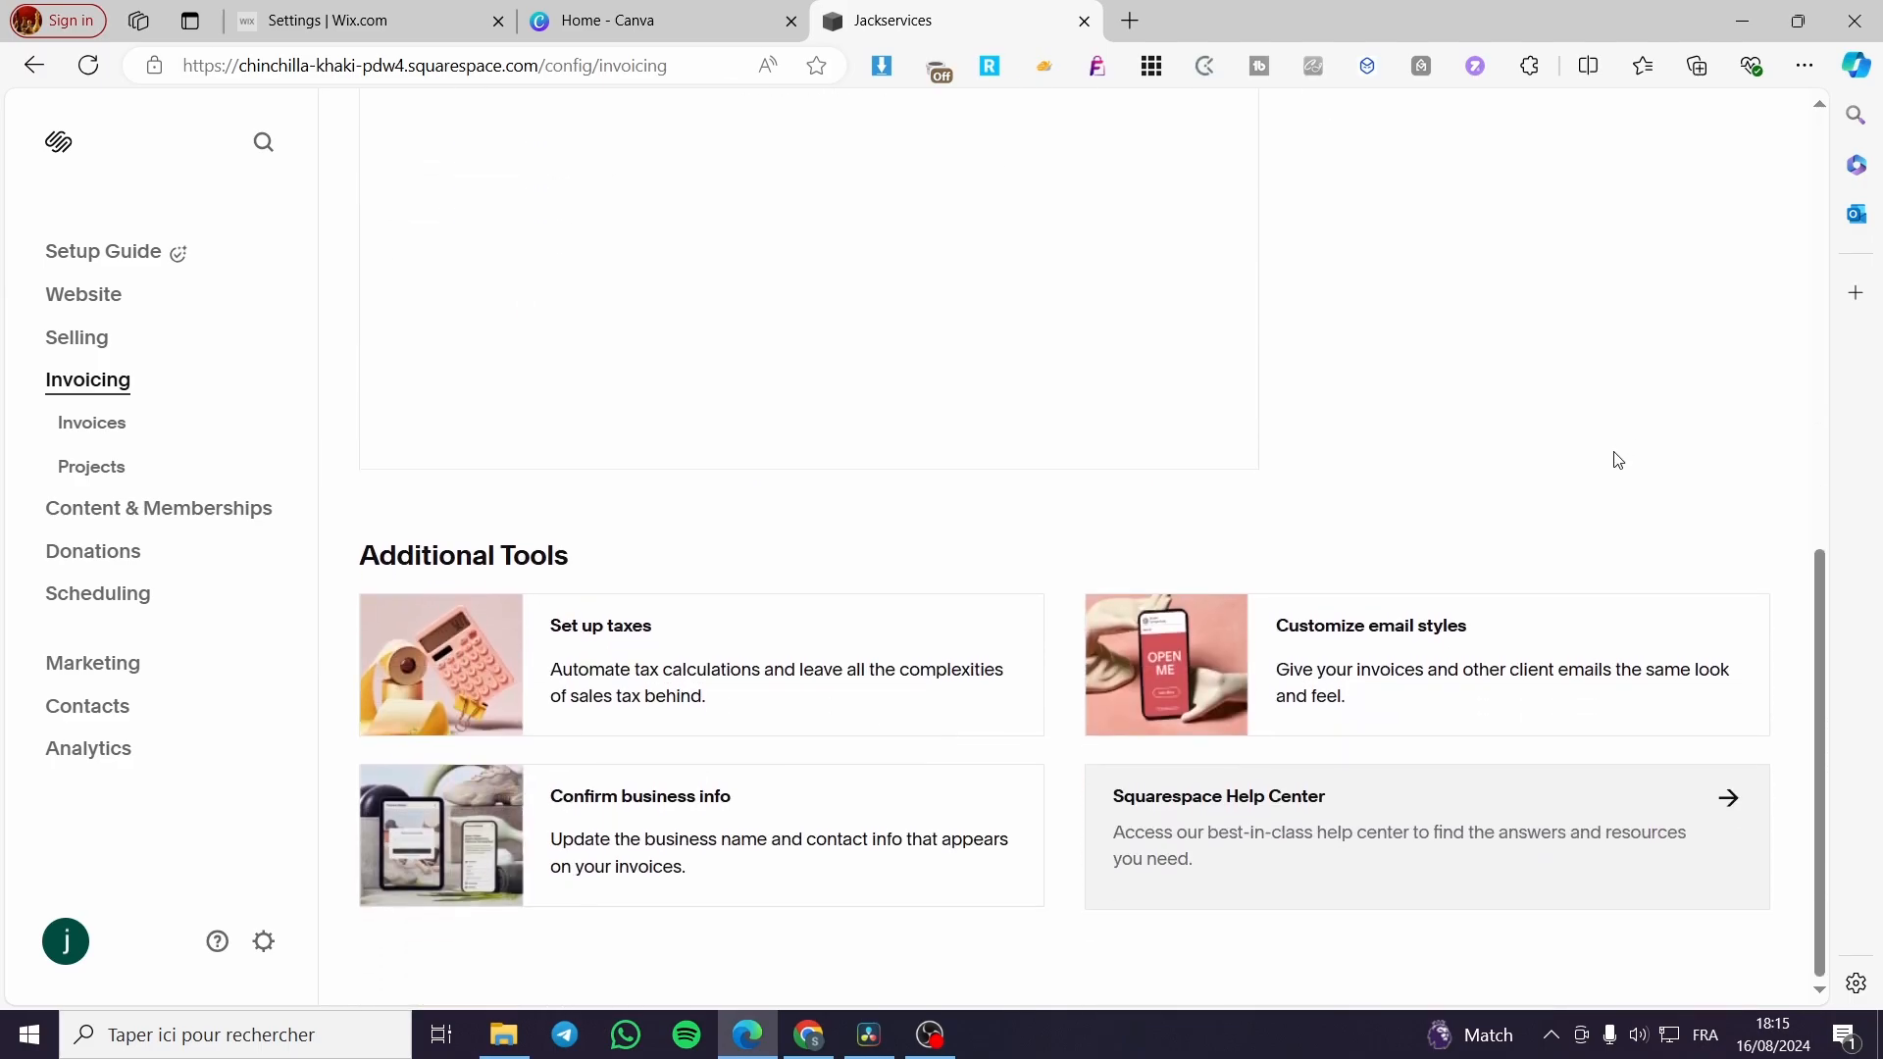
{"action": "scroll", "coordinate": [1618, 459], "scroll_direction": "up", "scroll_amount": 10}
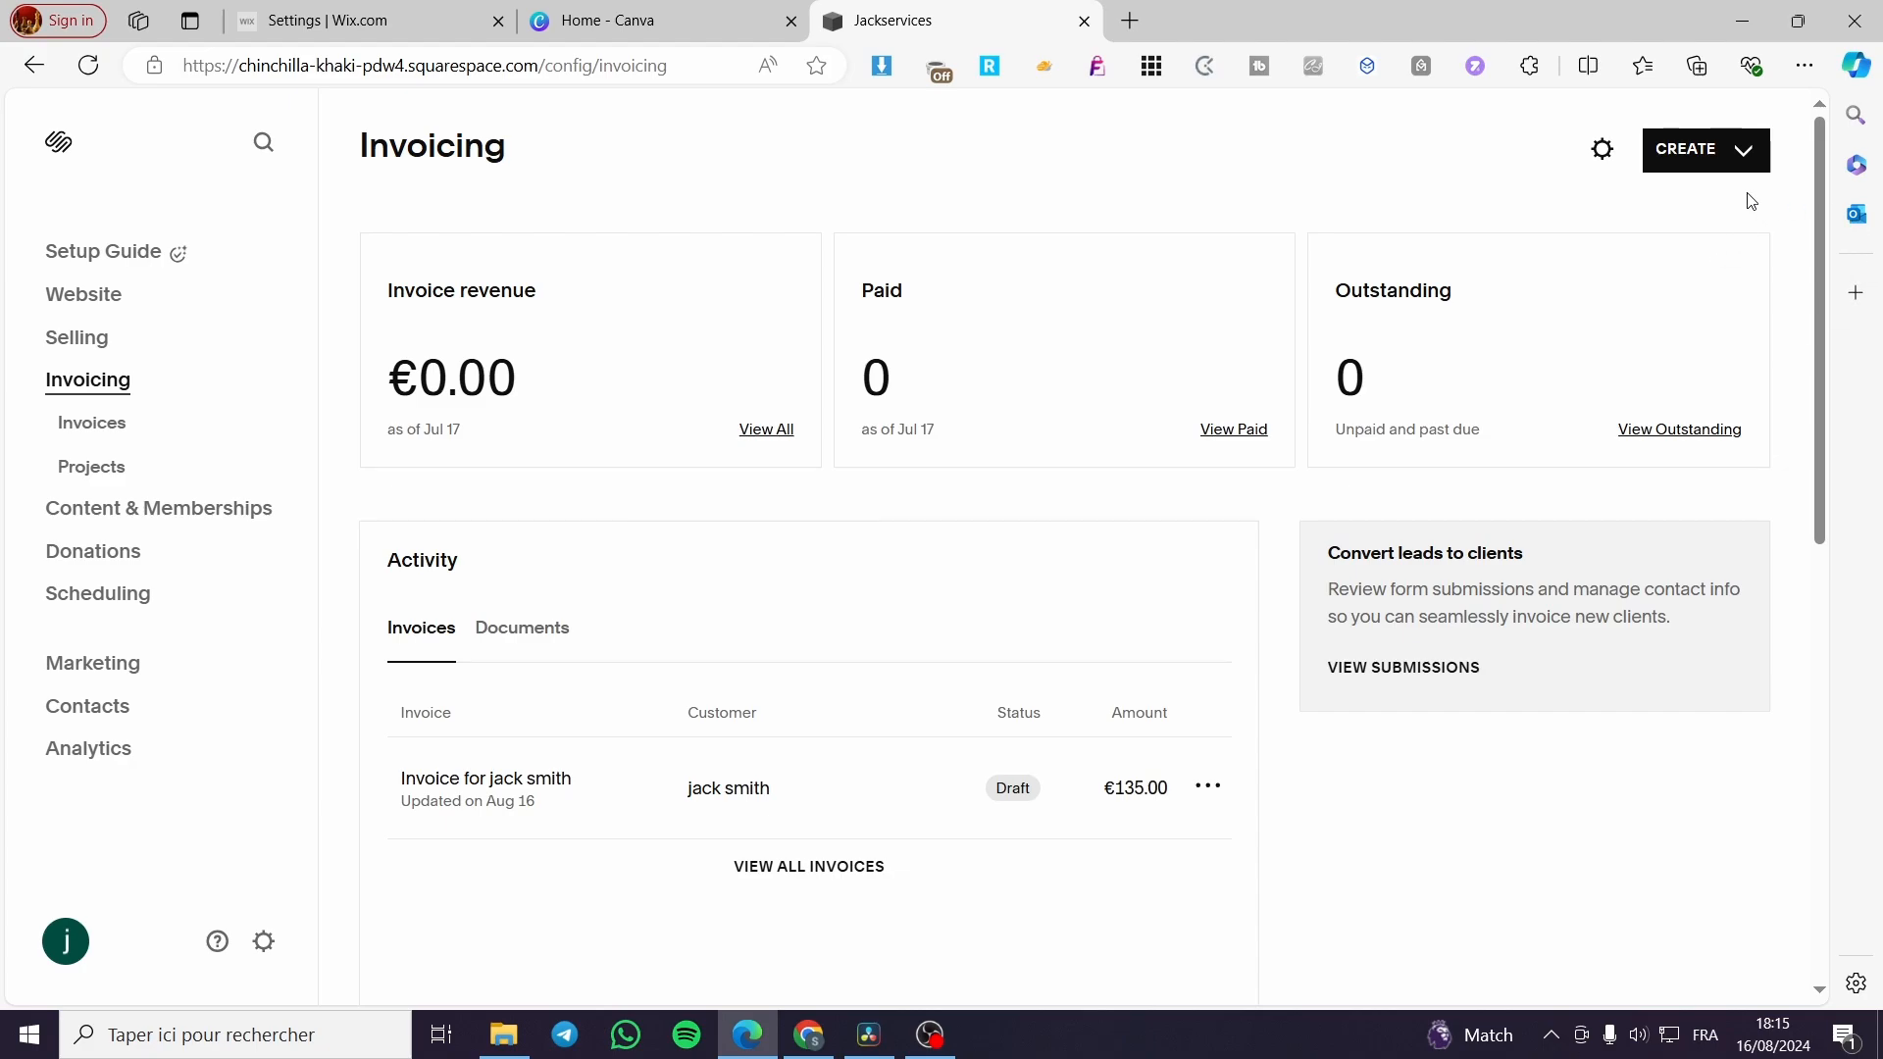
{"action": "left_click", "coordinate": [1758, 162]}
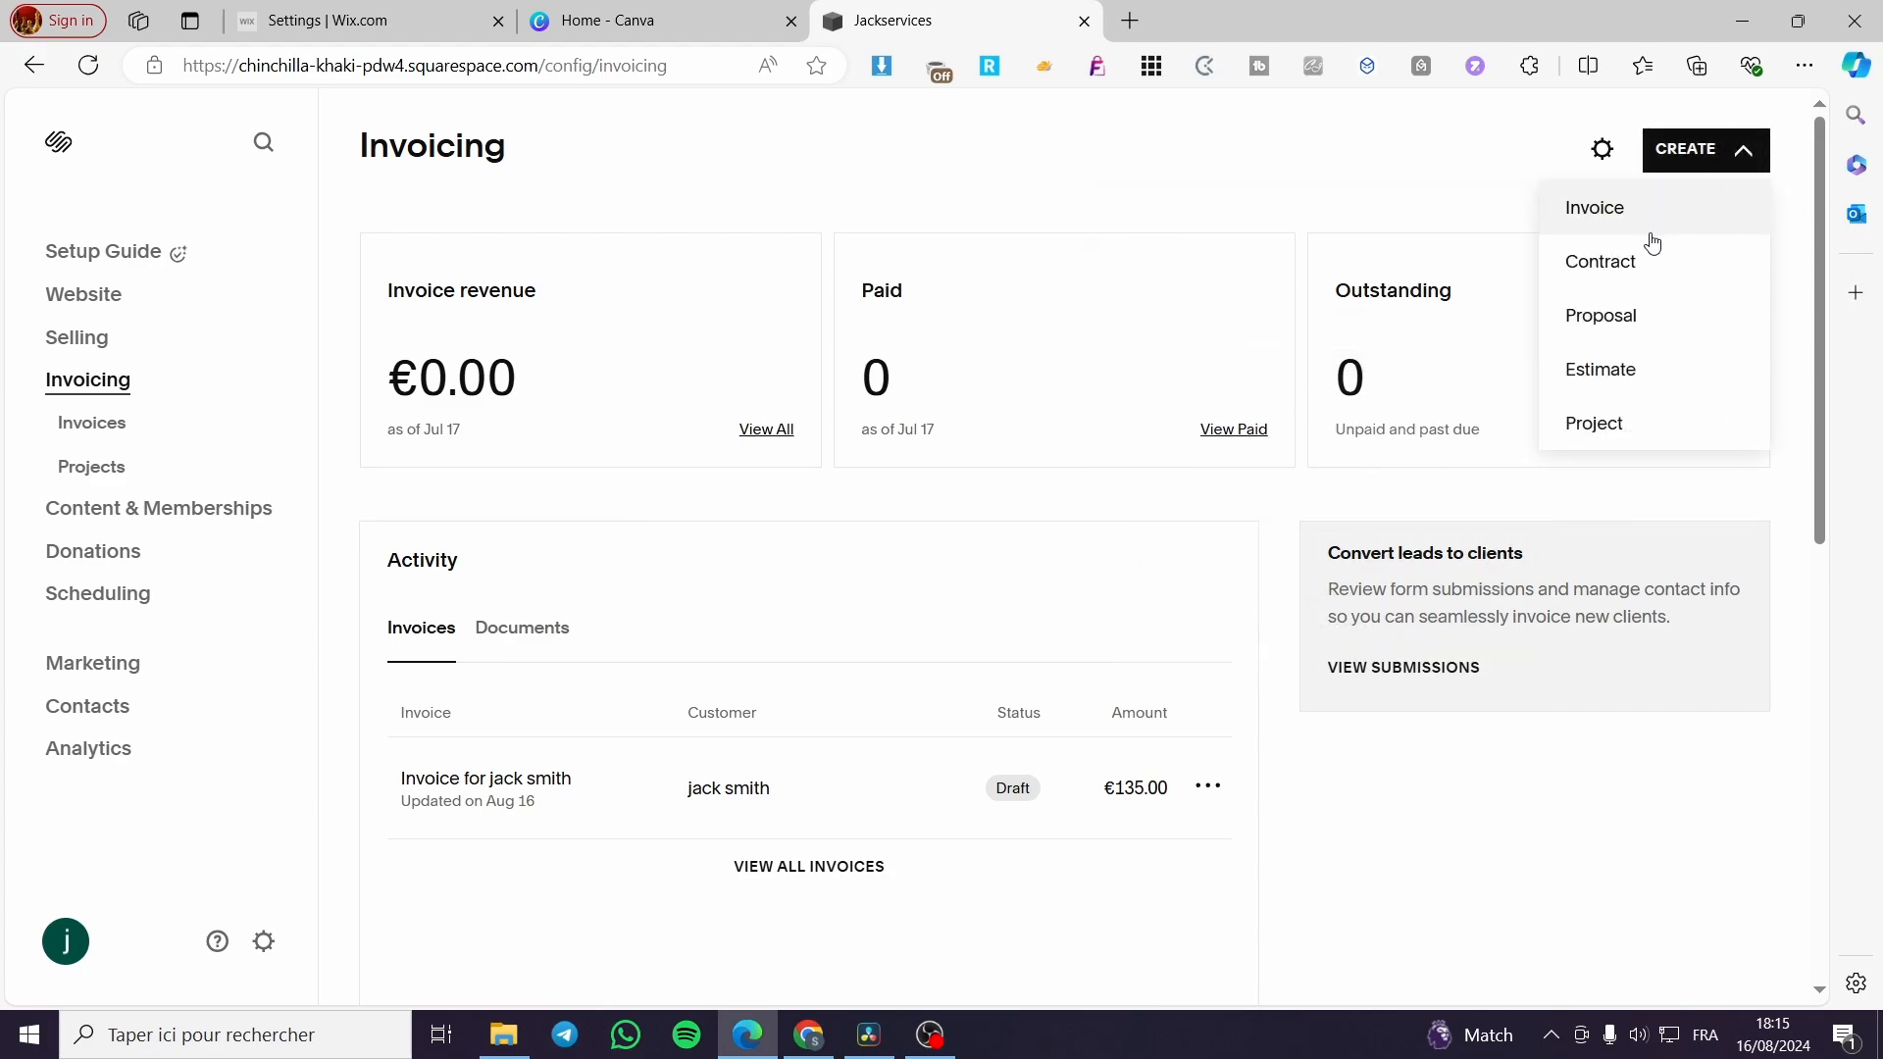
{"action": "mouse_move", "coordinate": [1659, 257]}
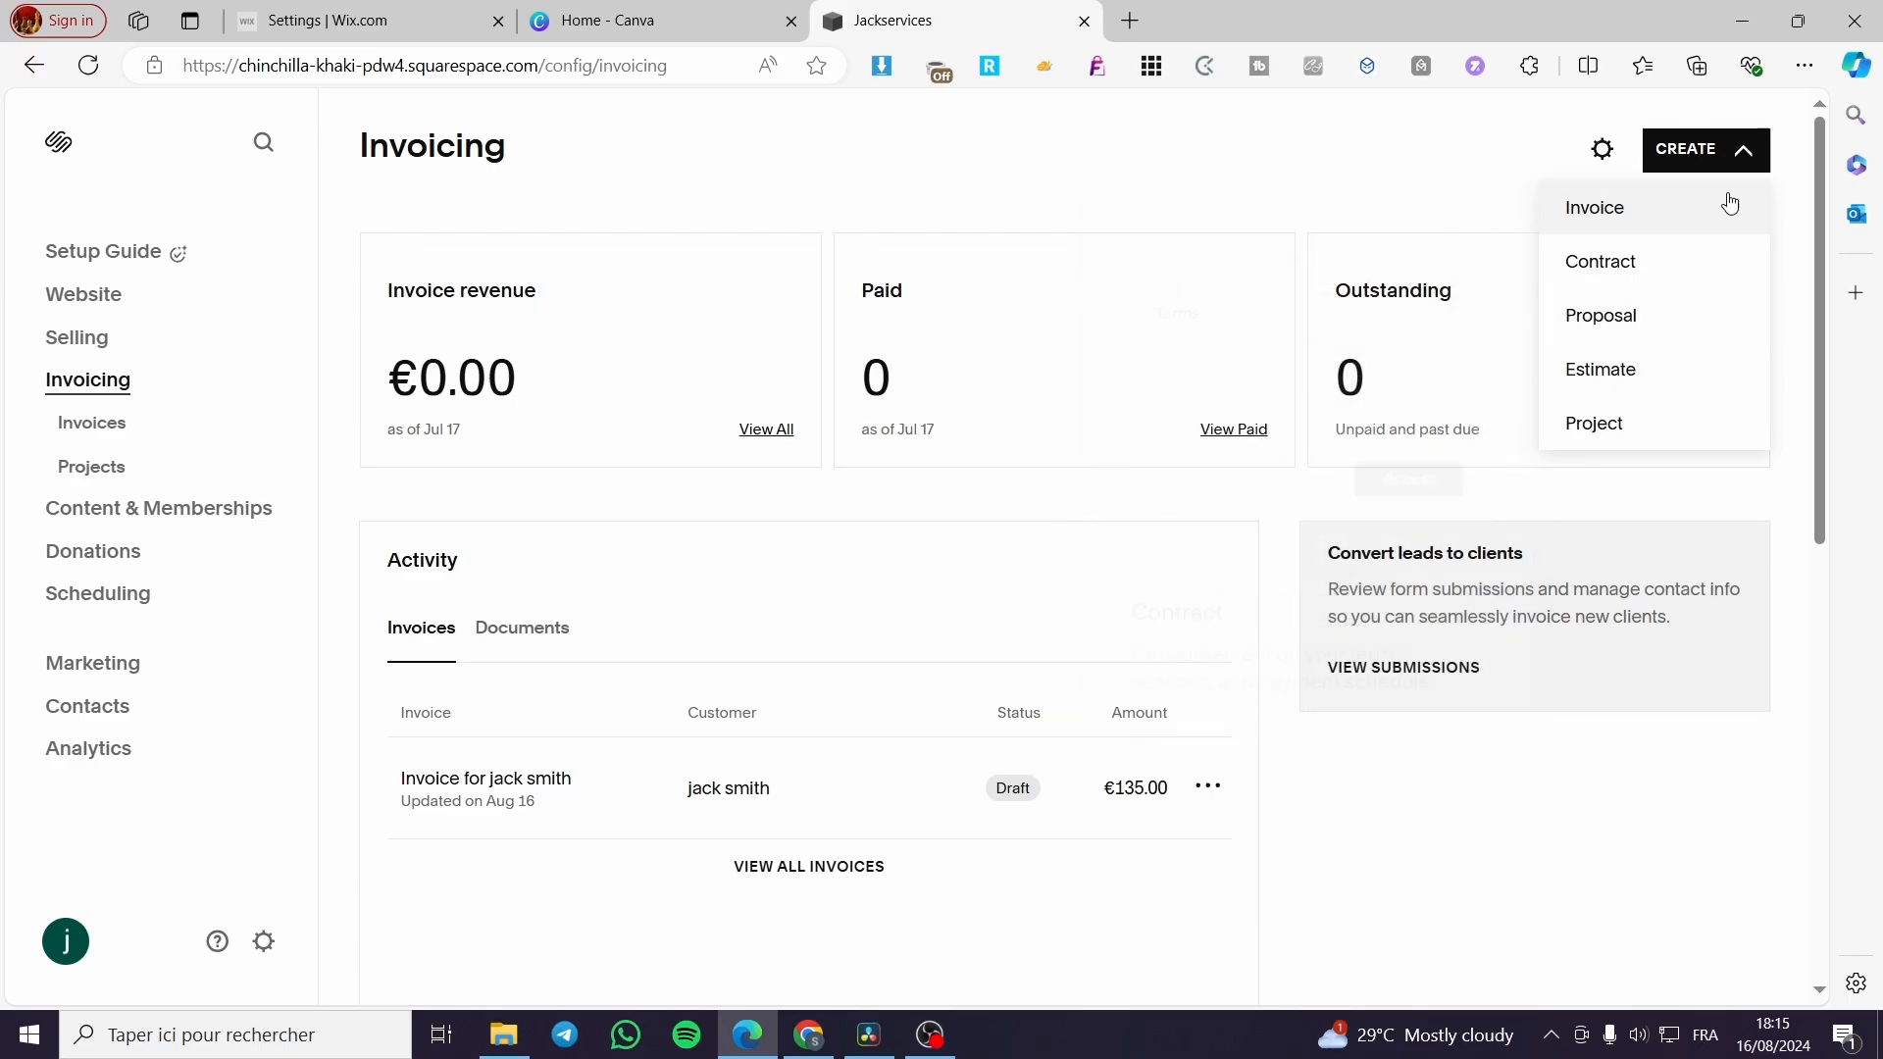
{"action": "mouse_move", "coordinate": [1570, 327]}
{"action": "left_click", "coordinate": [1563, 702]}
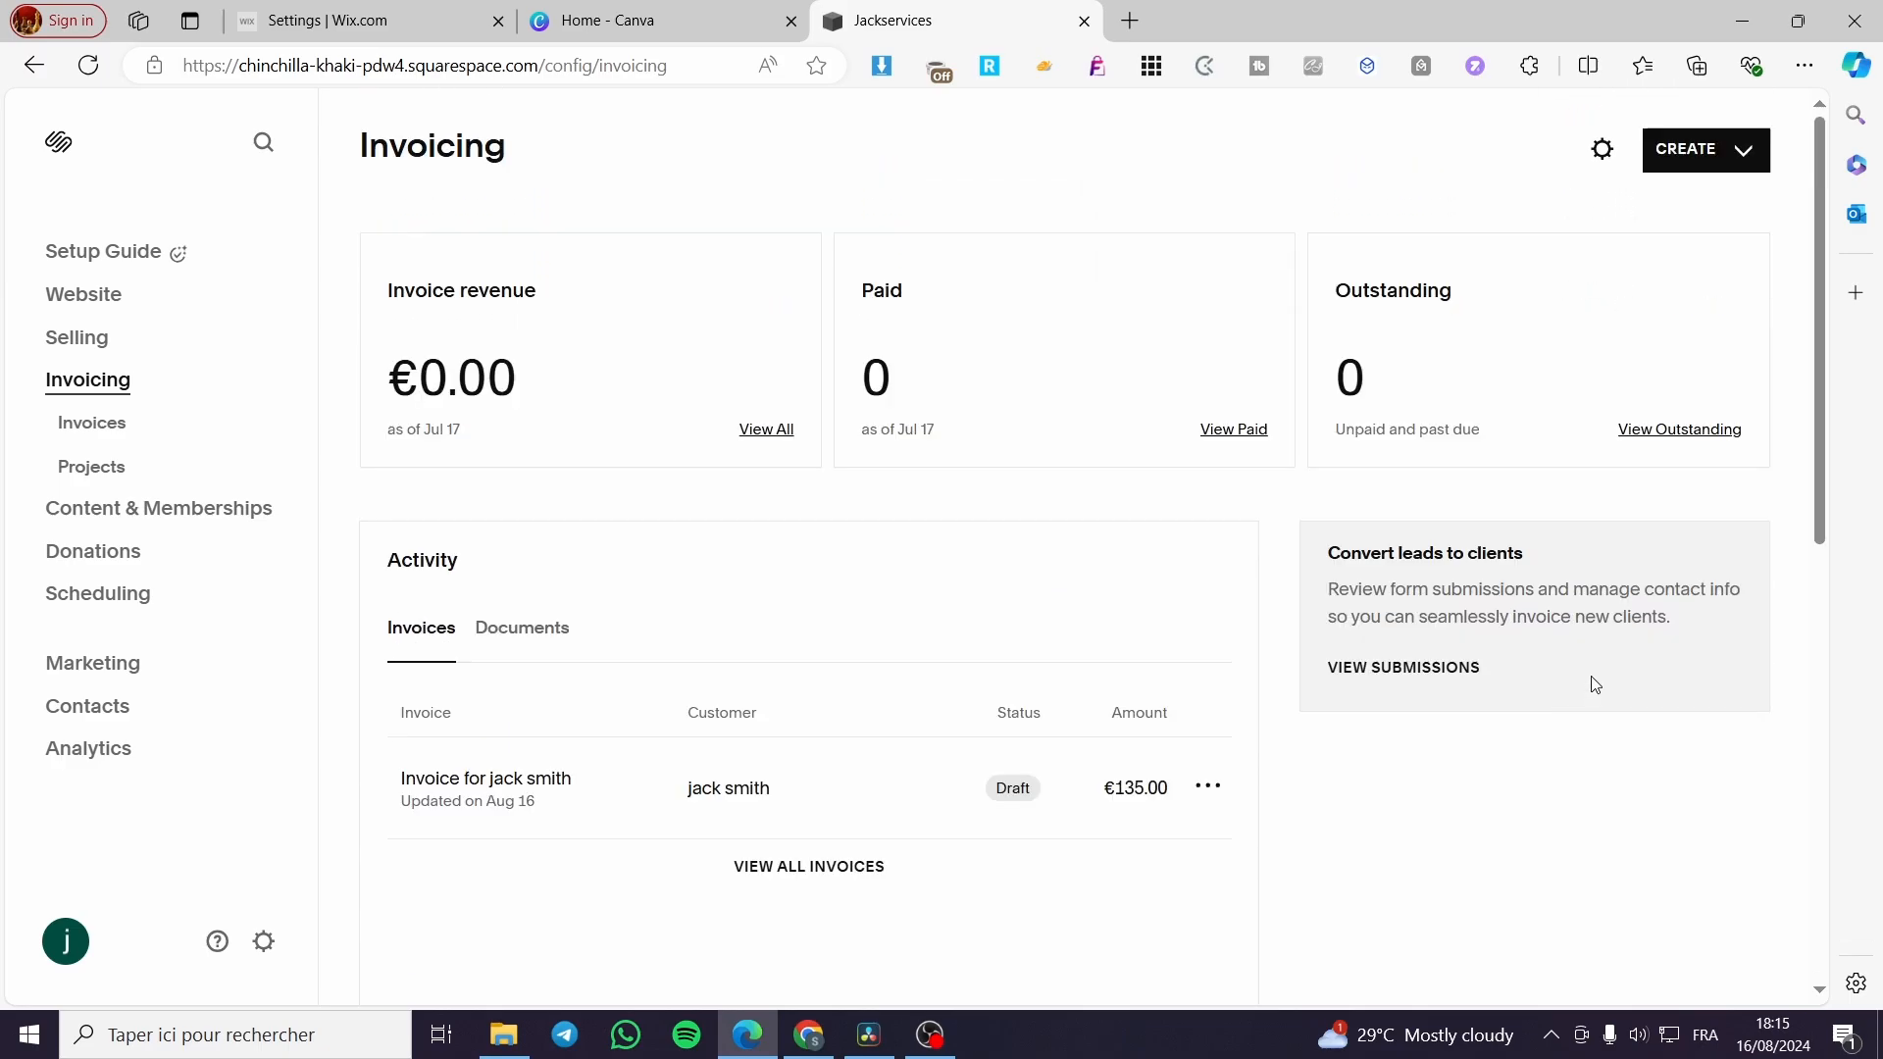
{"action": "scroll", "coordinate": [1594, 659], "scroll_direction": "down", "scroll_amount": 3}
{"action": "scroll", "coordinate": [1586, 521], "scroll_direction": "down", "scroll_amount": 5}
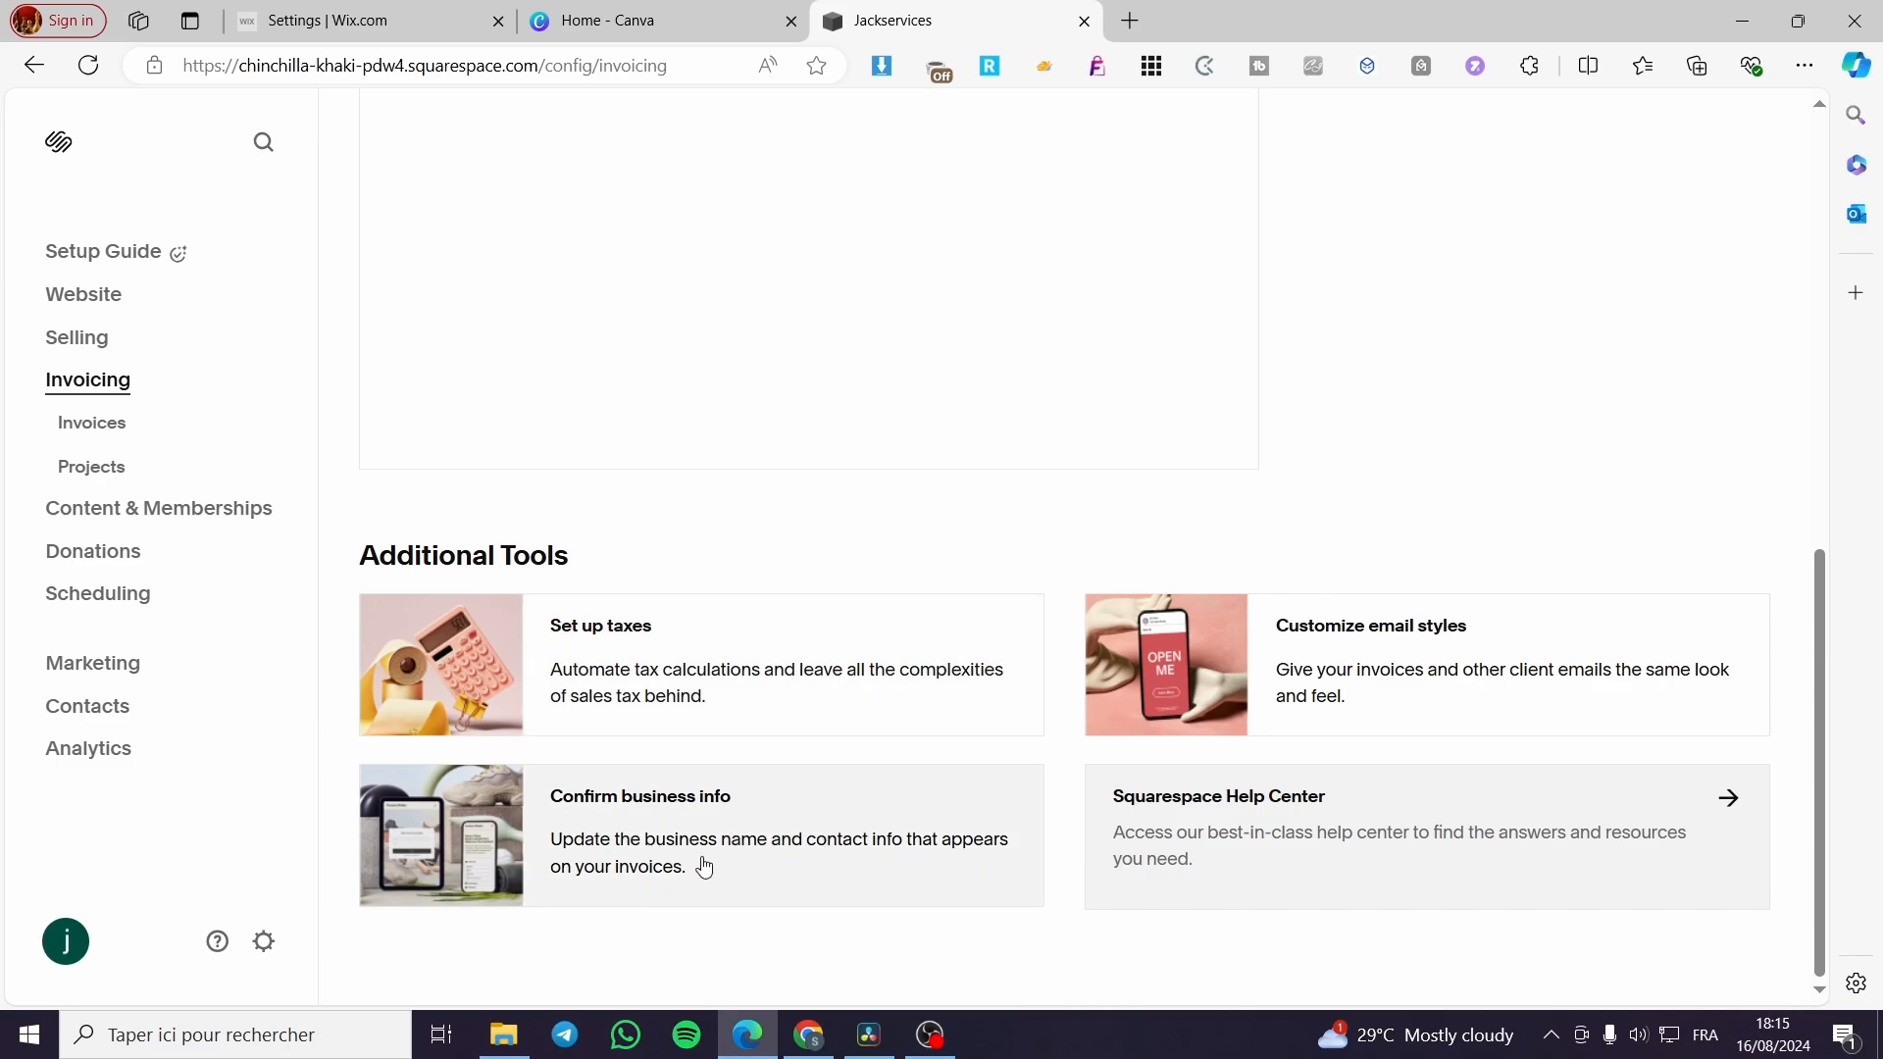
{"action": "scroll", "coordinate": [702, 862], "scroll_direction": "up", "scroll_amount": 10}
Create a contract with yourself as the test client, keep the suggested project name, and look through the contract template
{"action": "left_click", "coordinate": [1719, 169]}
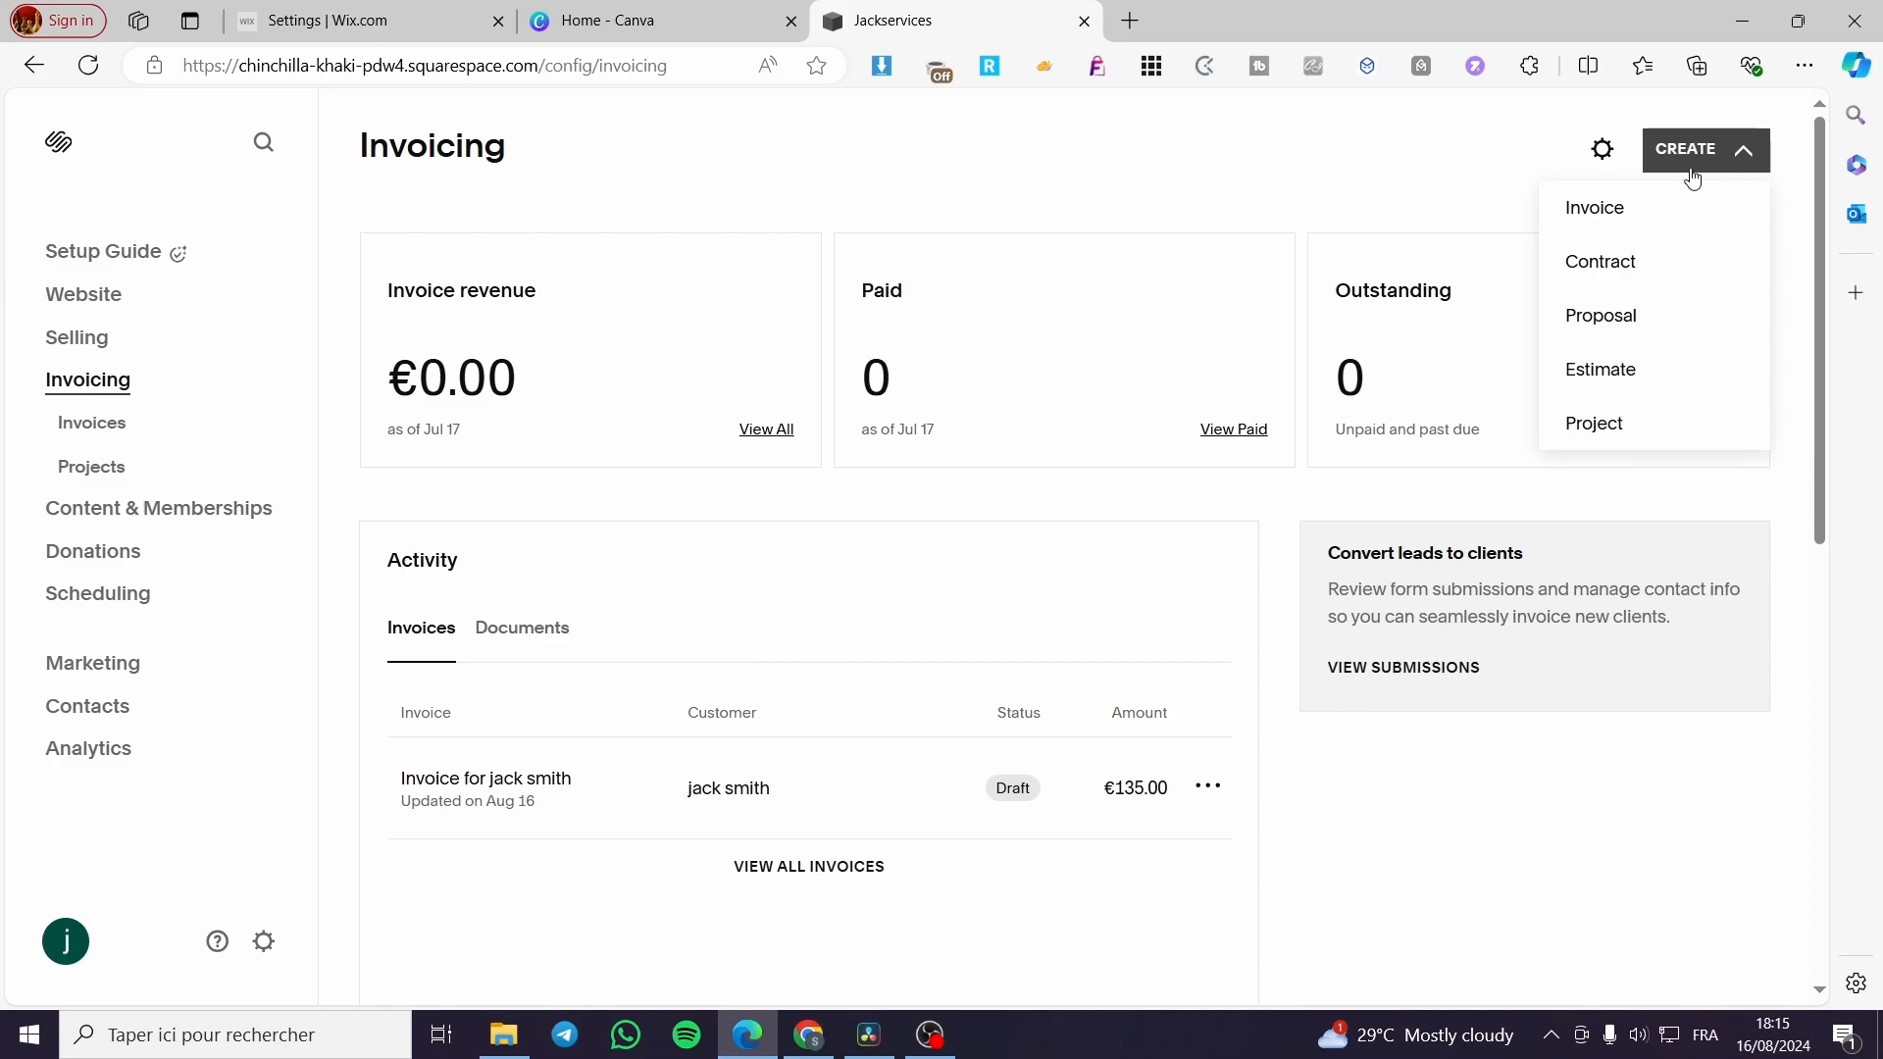
{"action": "left_click", "coordinate": [1689, 283]}
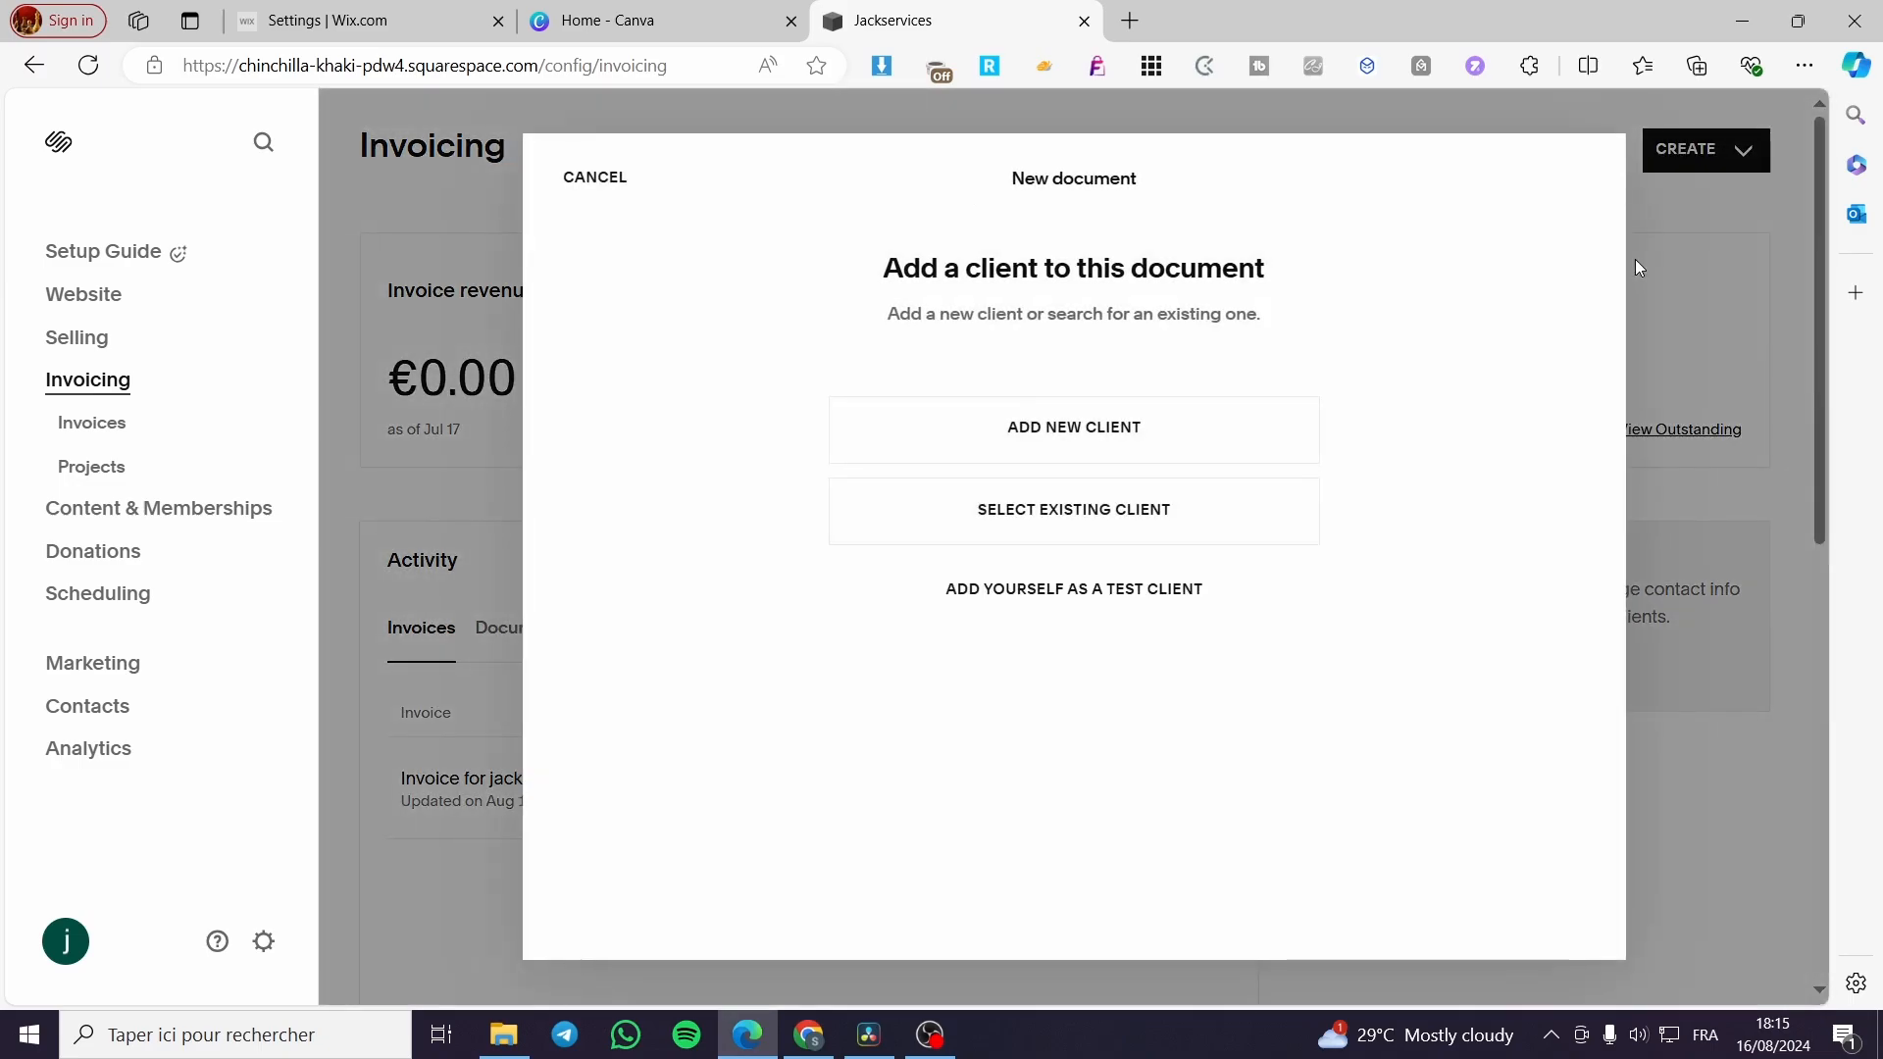
{"action": "left_click", "coordinate": [1134, 594]}
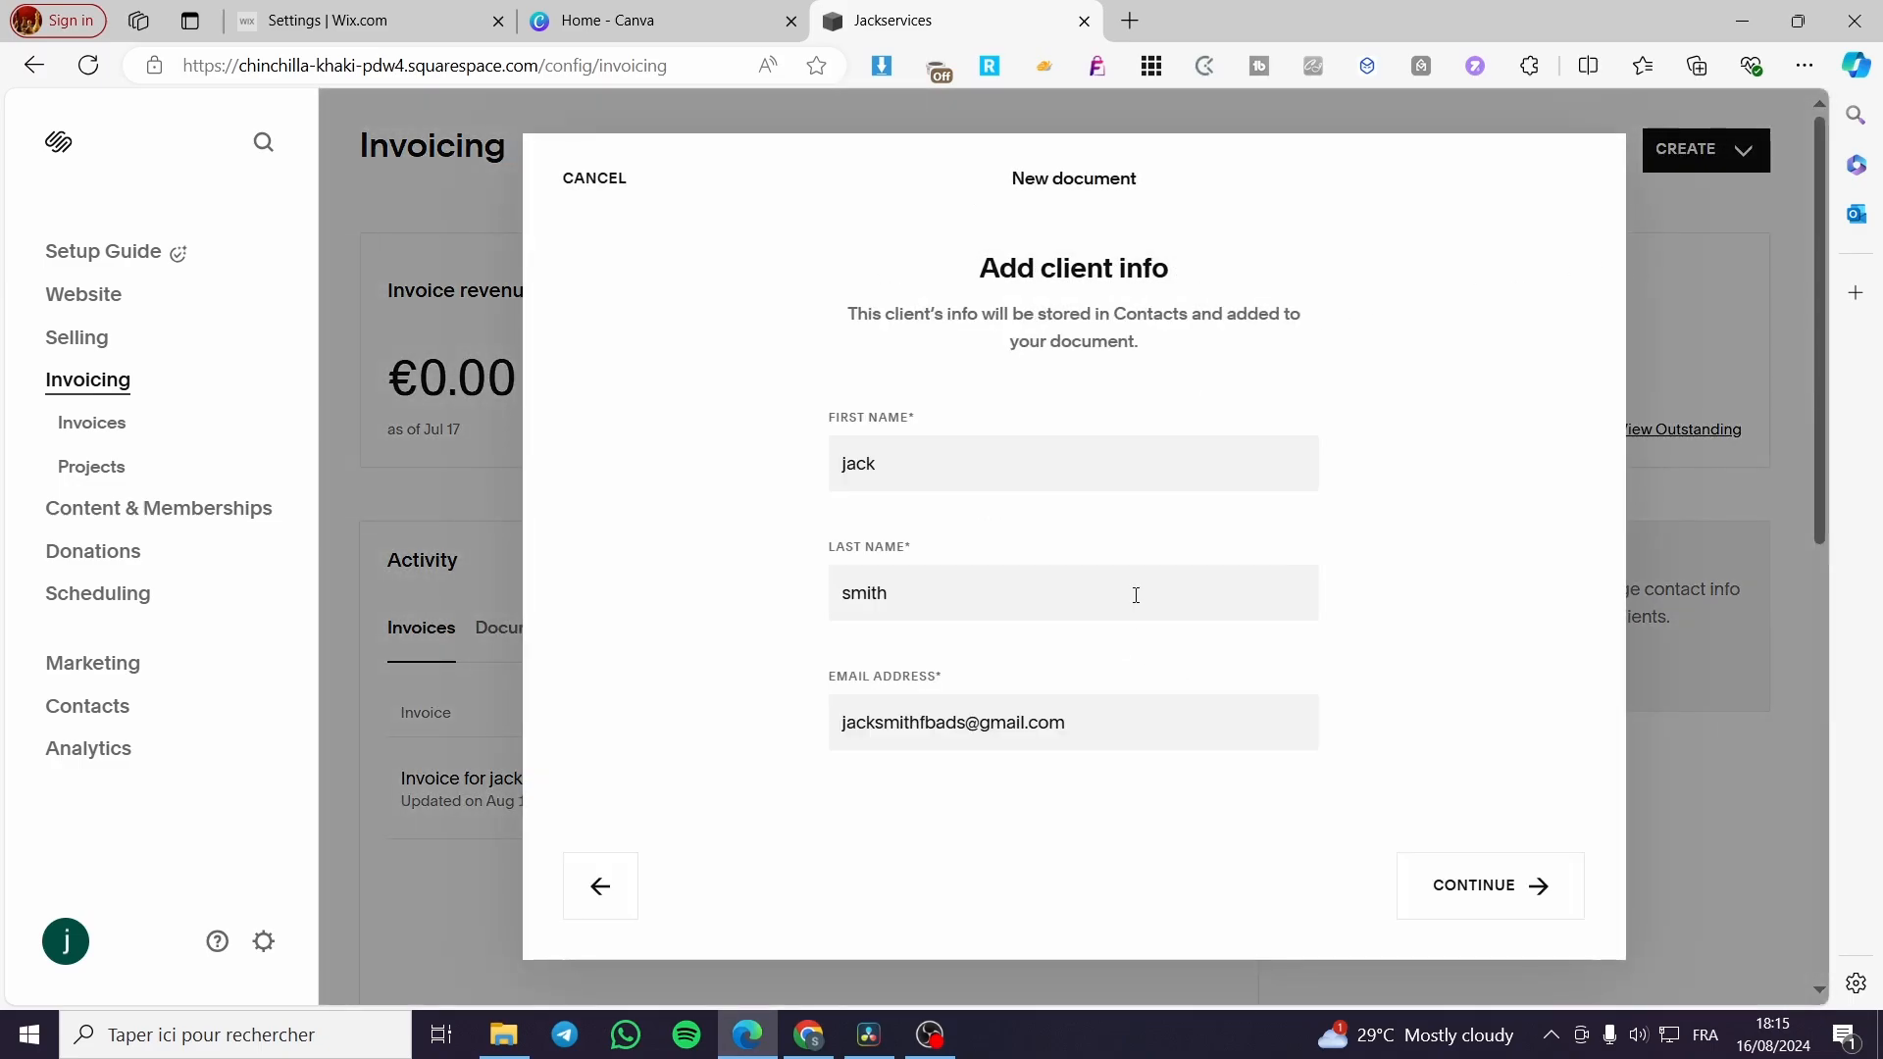
{"action": "left_click", "coordinate": [1471, 884]}
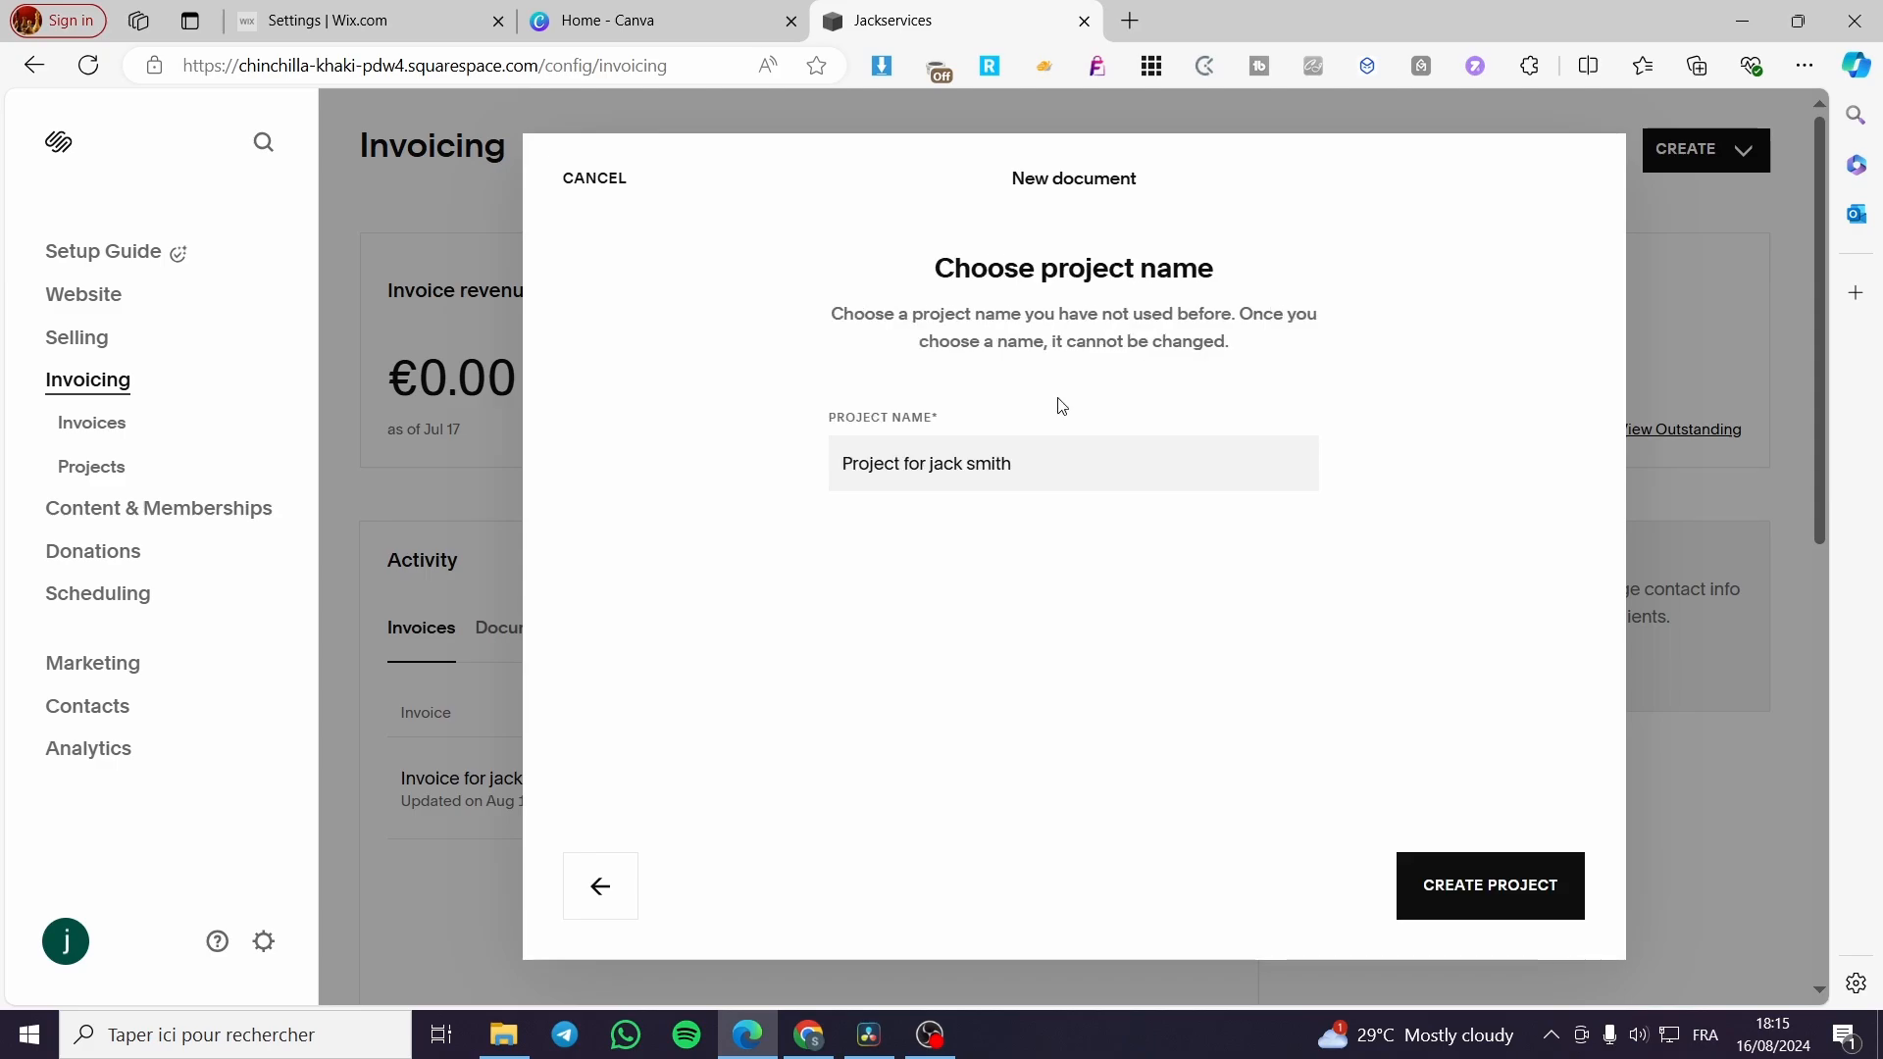
{"action": "left_click", "coordinate": [1494, 895]}
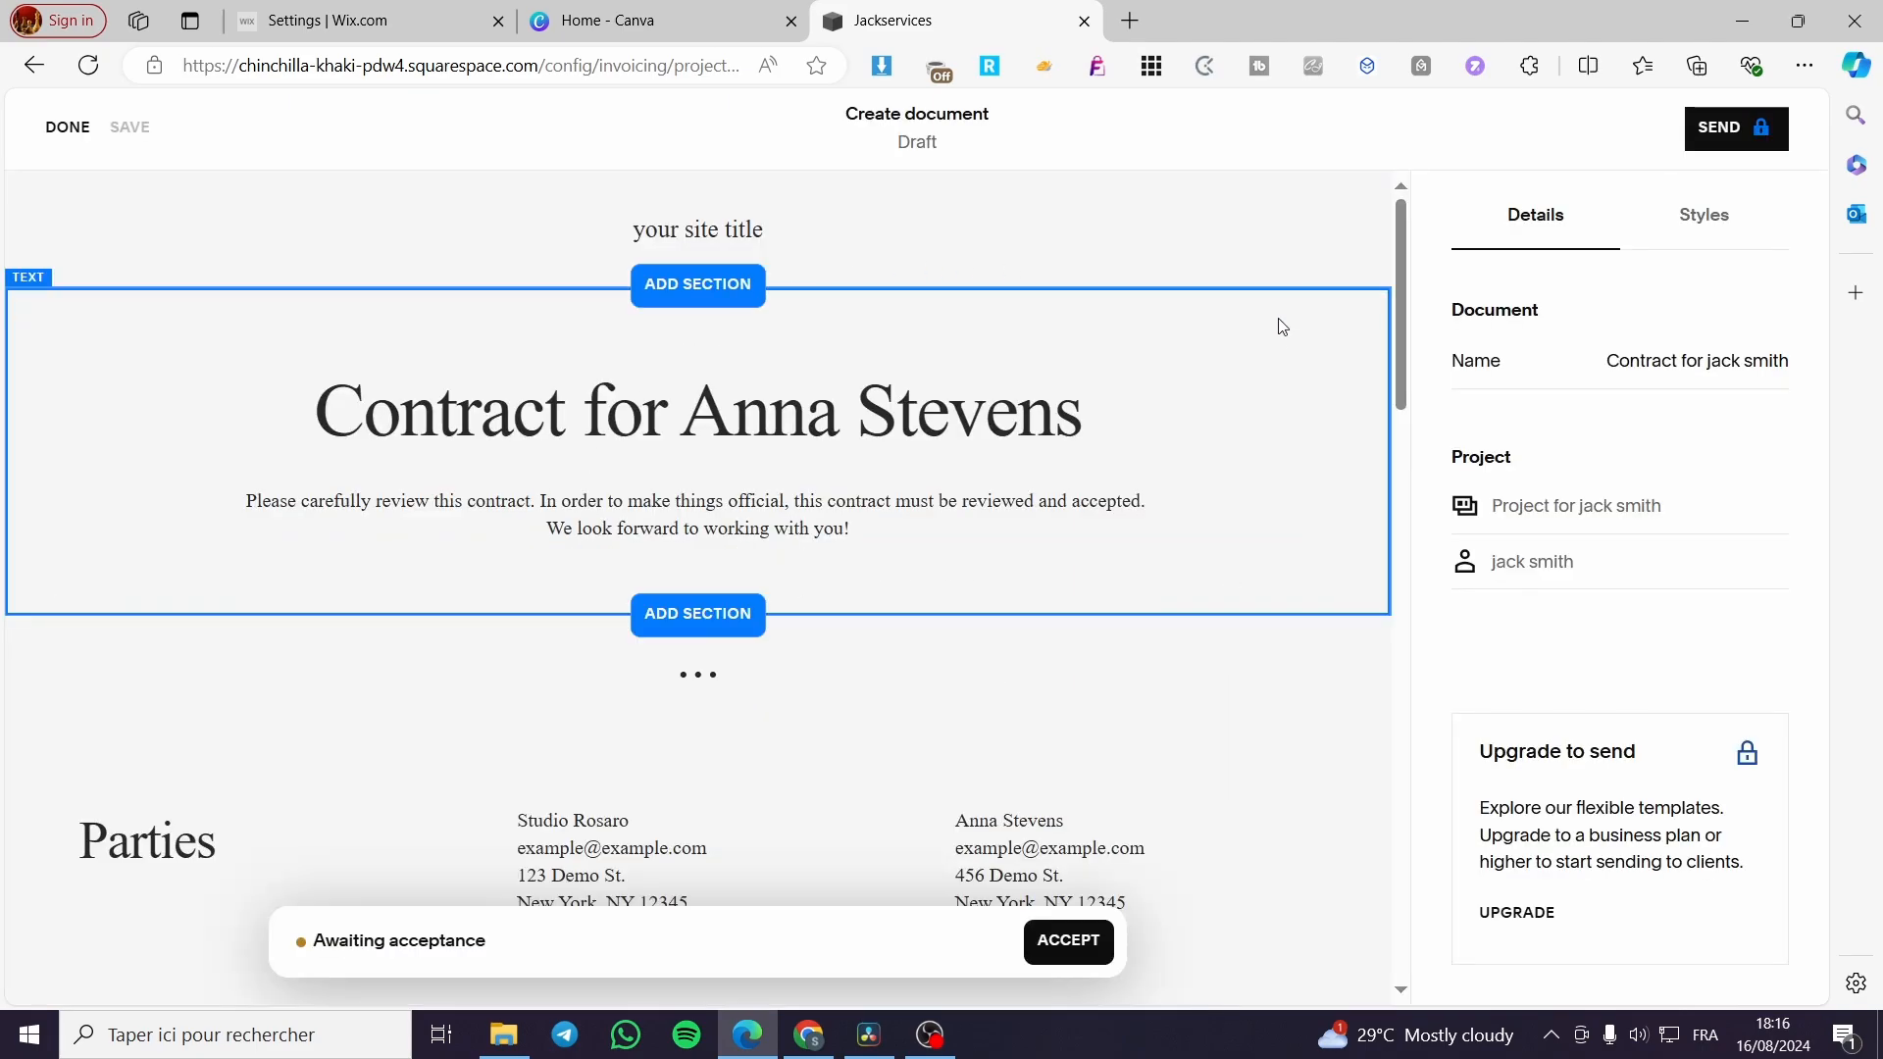
{"action": "scroll", "coordinate": [1180, 392], "scroll_direction": "down", "scroll_amount": 10}
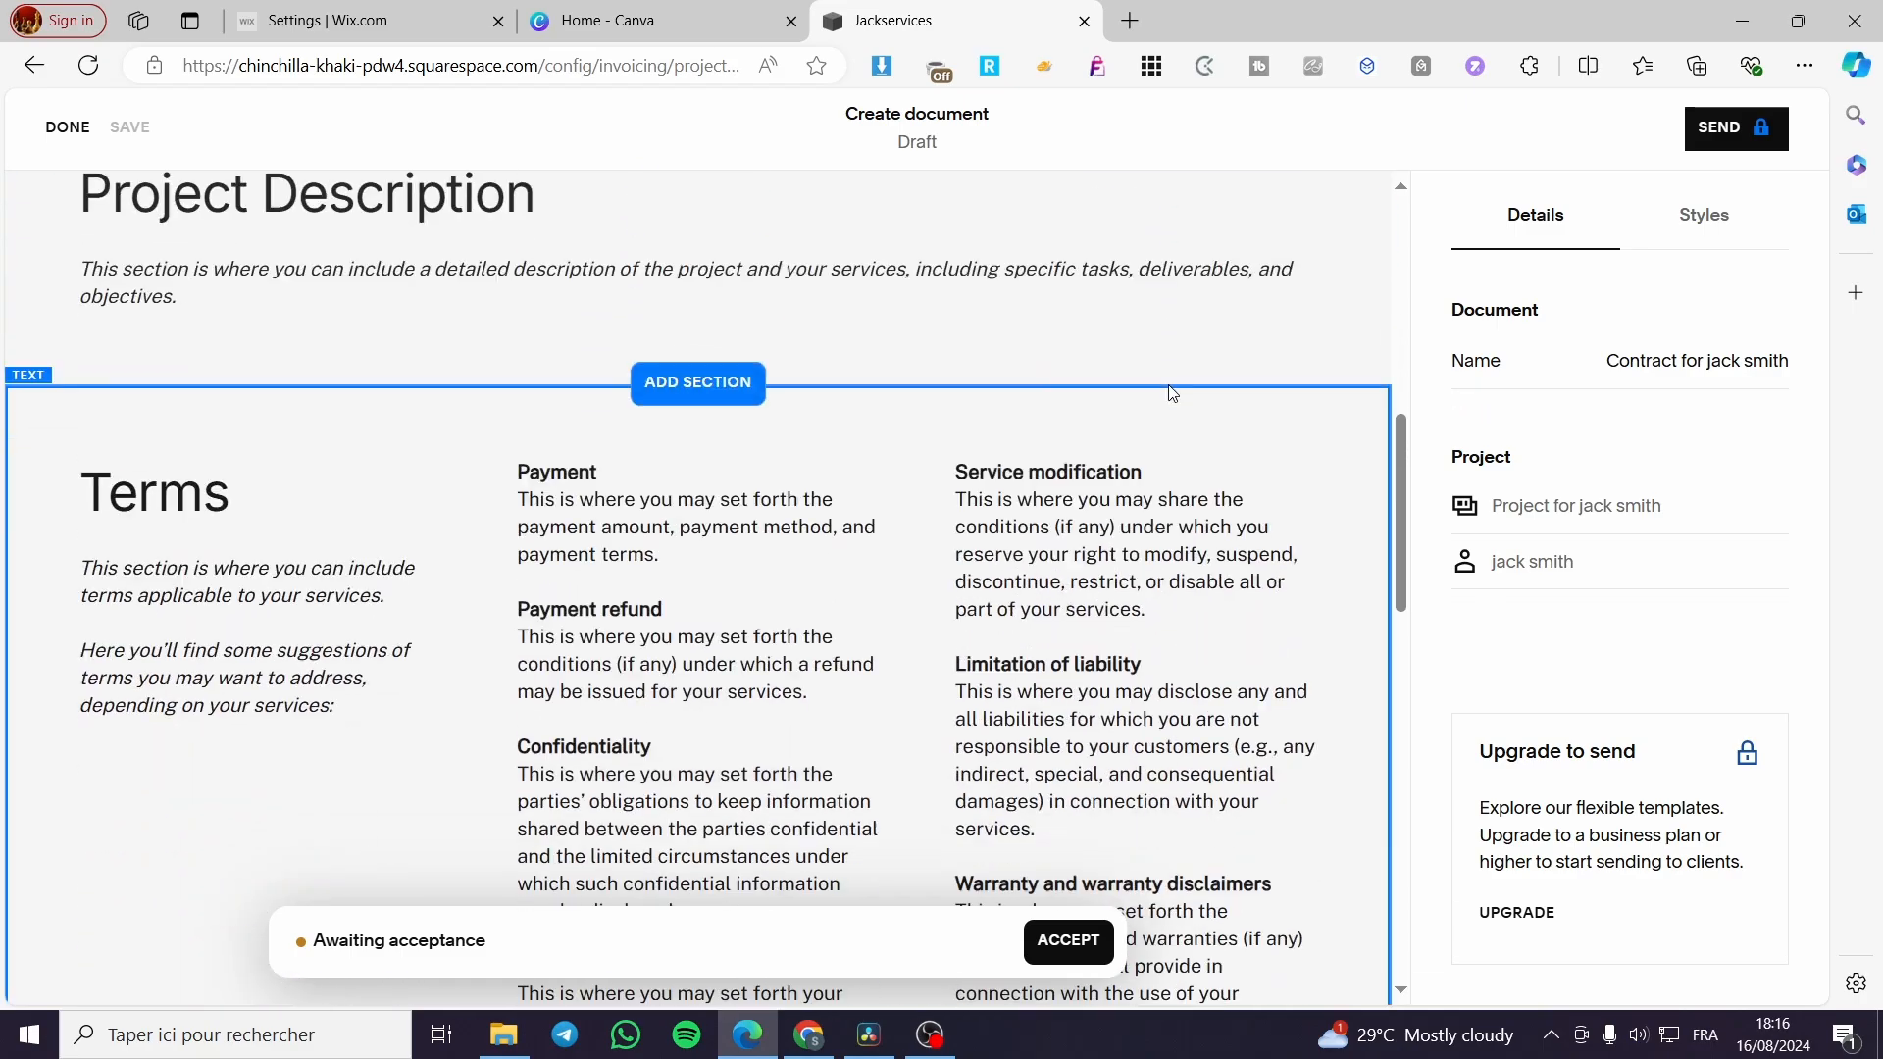
{"action": "scroll", "coordinate": [433, 761], "scroll_direction": "down", "scroll_amount": 5}
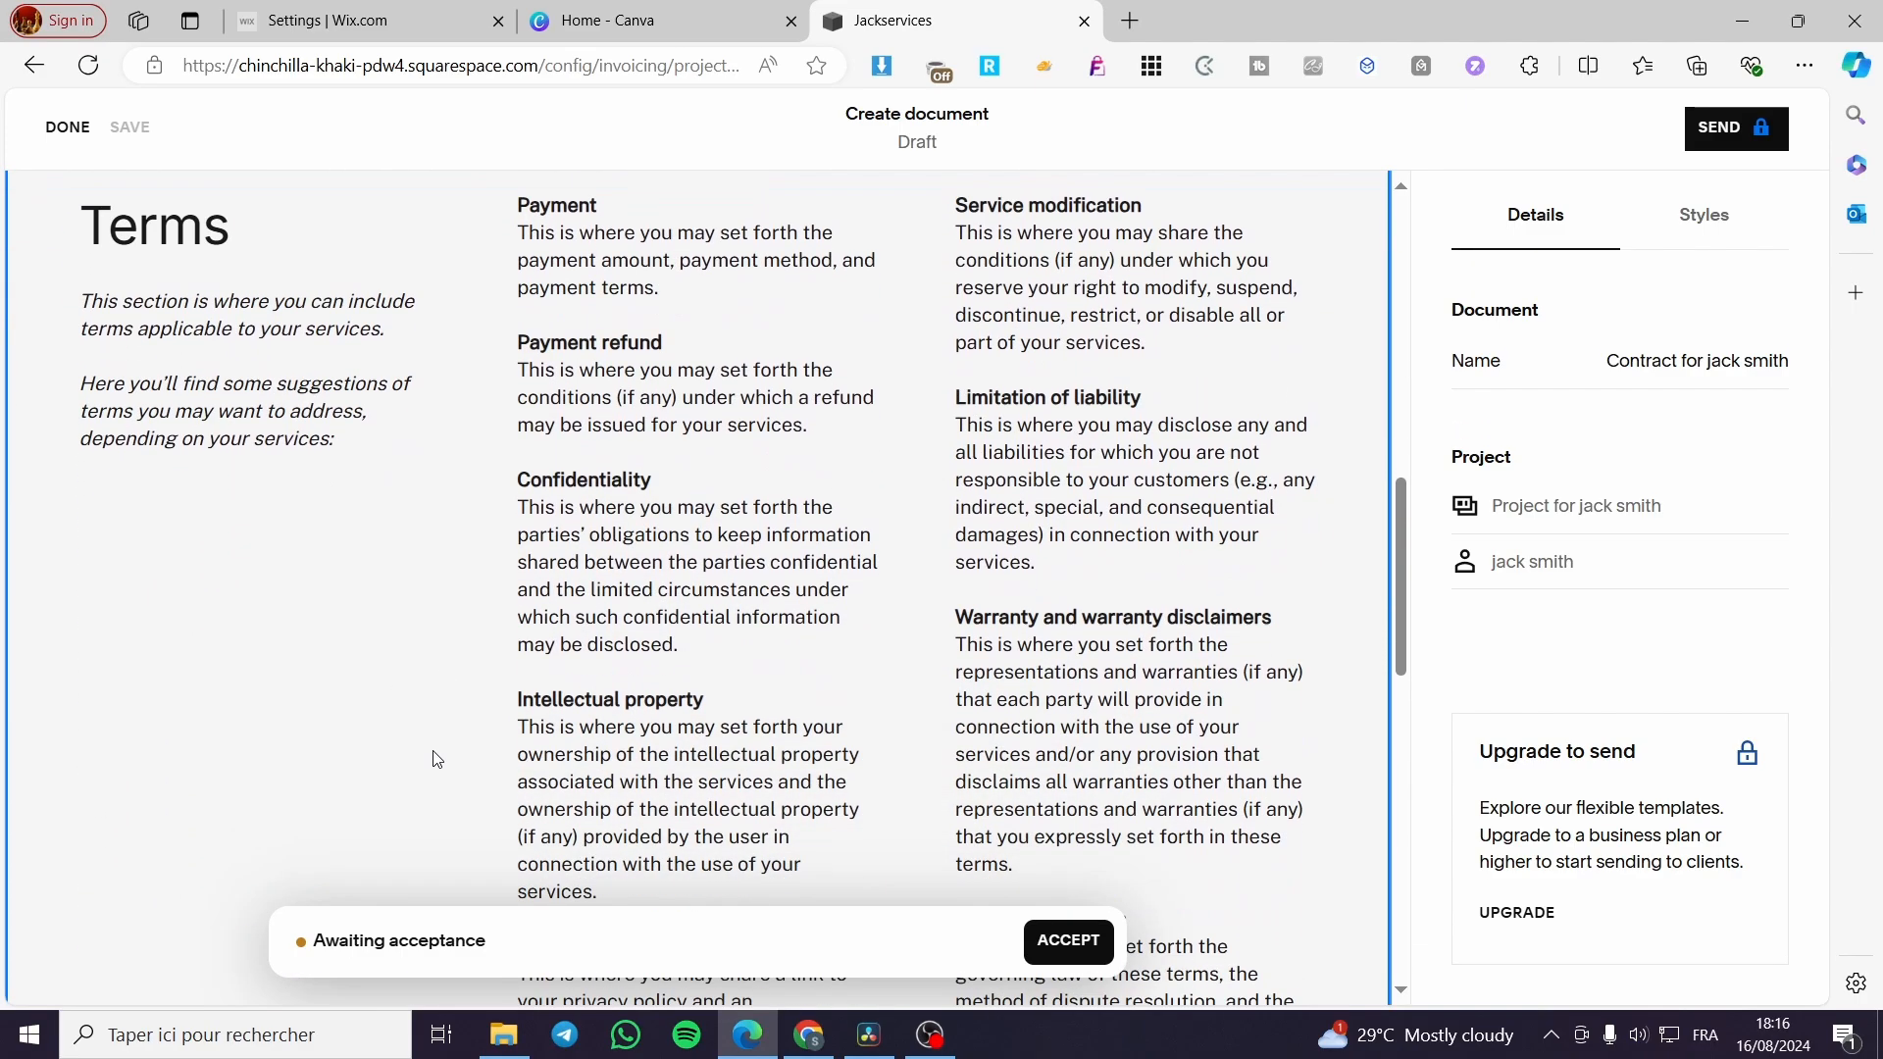
{"action": "scroll", "coordinate": [807, 781], "scroll_direction": "up", "scroll_amount": 7}
{"action": "scroll", "coordinate": [610, 751], "scroll_direction": "up", "scroll_amount": 8}
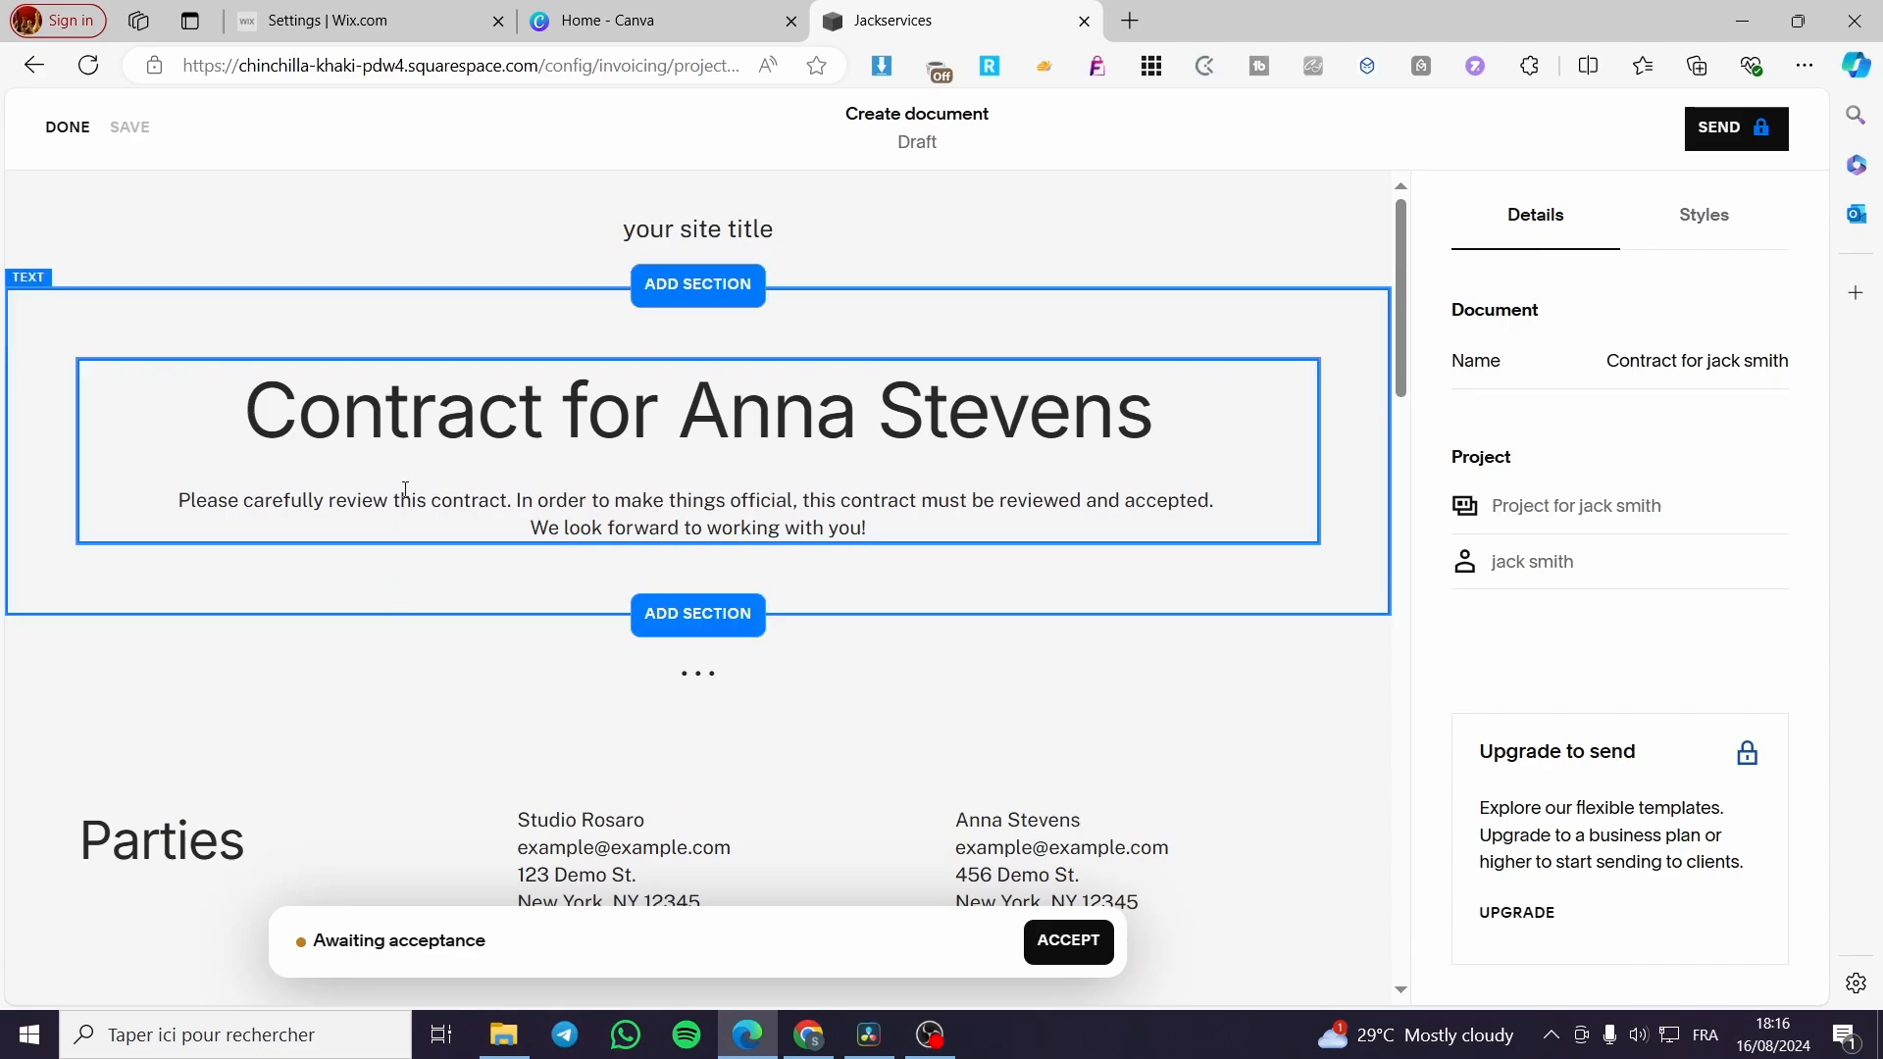
Add an Image Banner section below the contract title, using 71p1A7YG++L._SL1500_.jpg from the library
{"action": "left_click", "coordinate": [700, 617]}
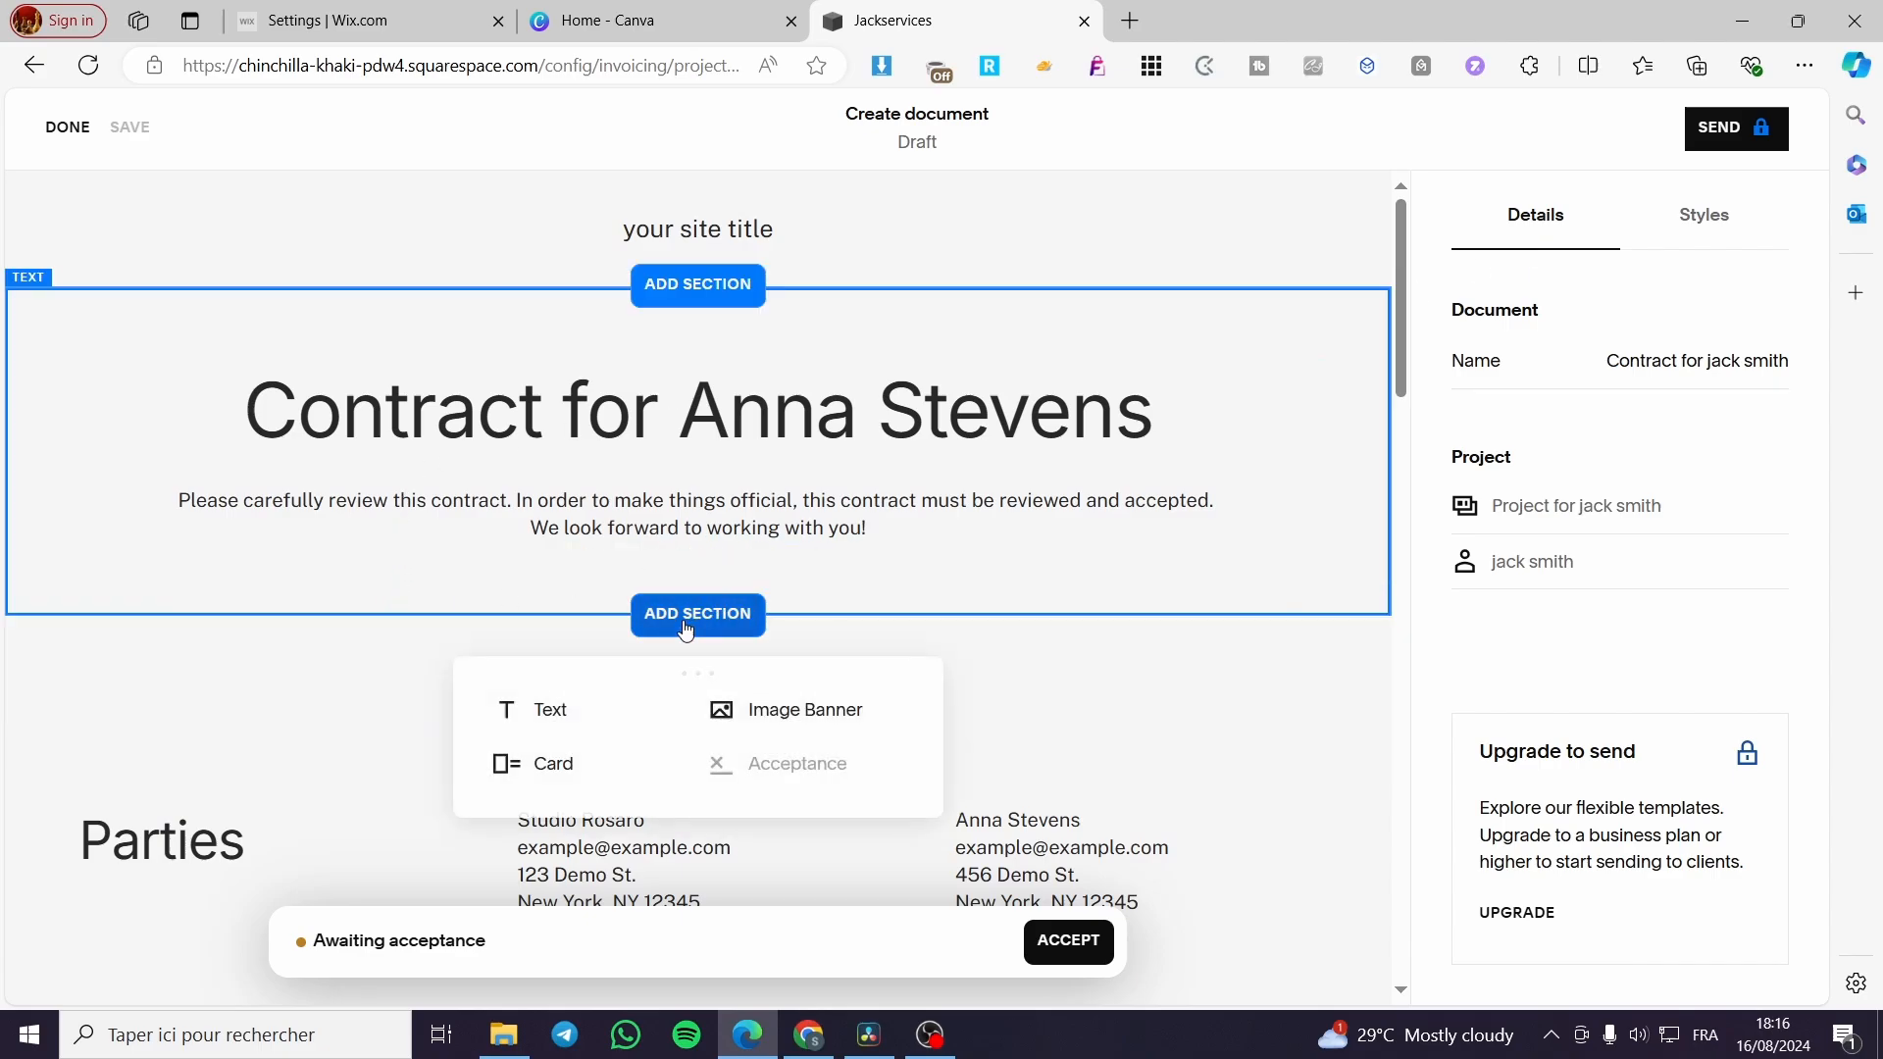
{"action": "left_click", "coordinate": [802, 710]}
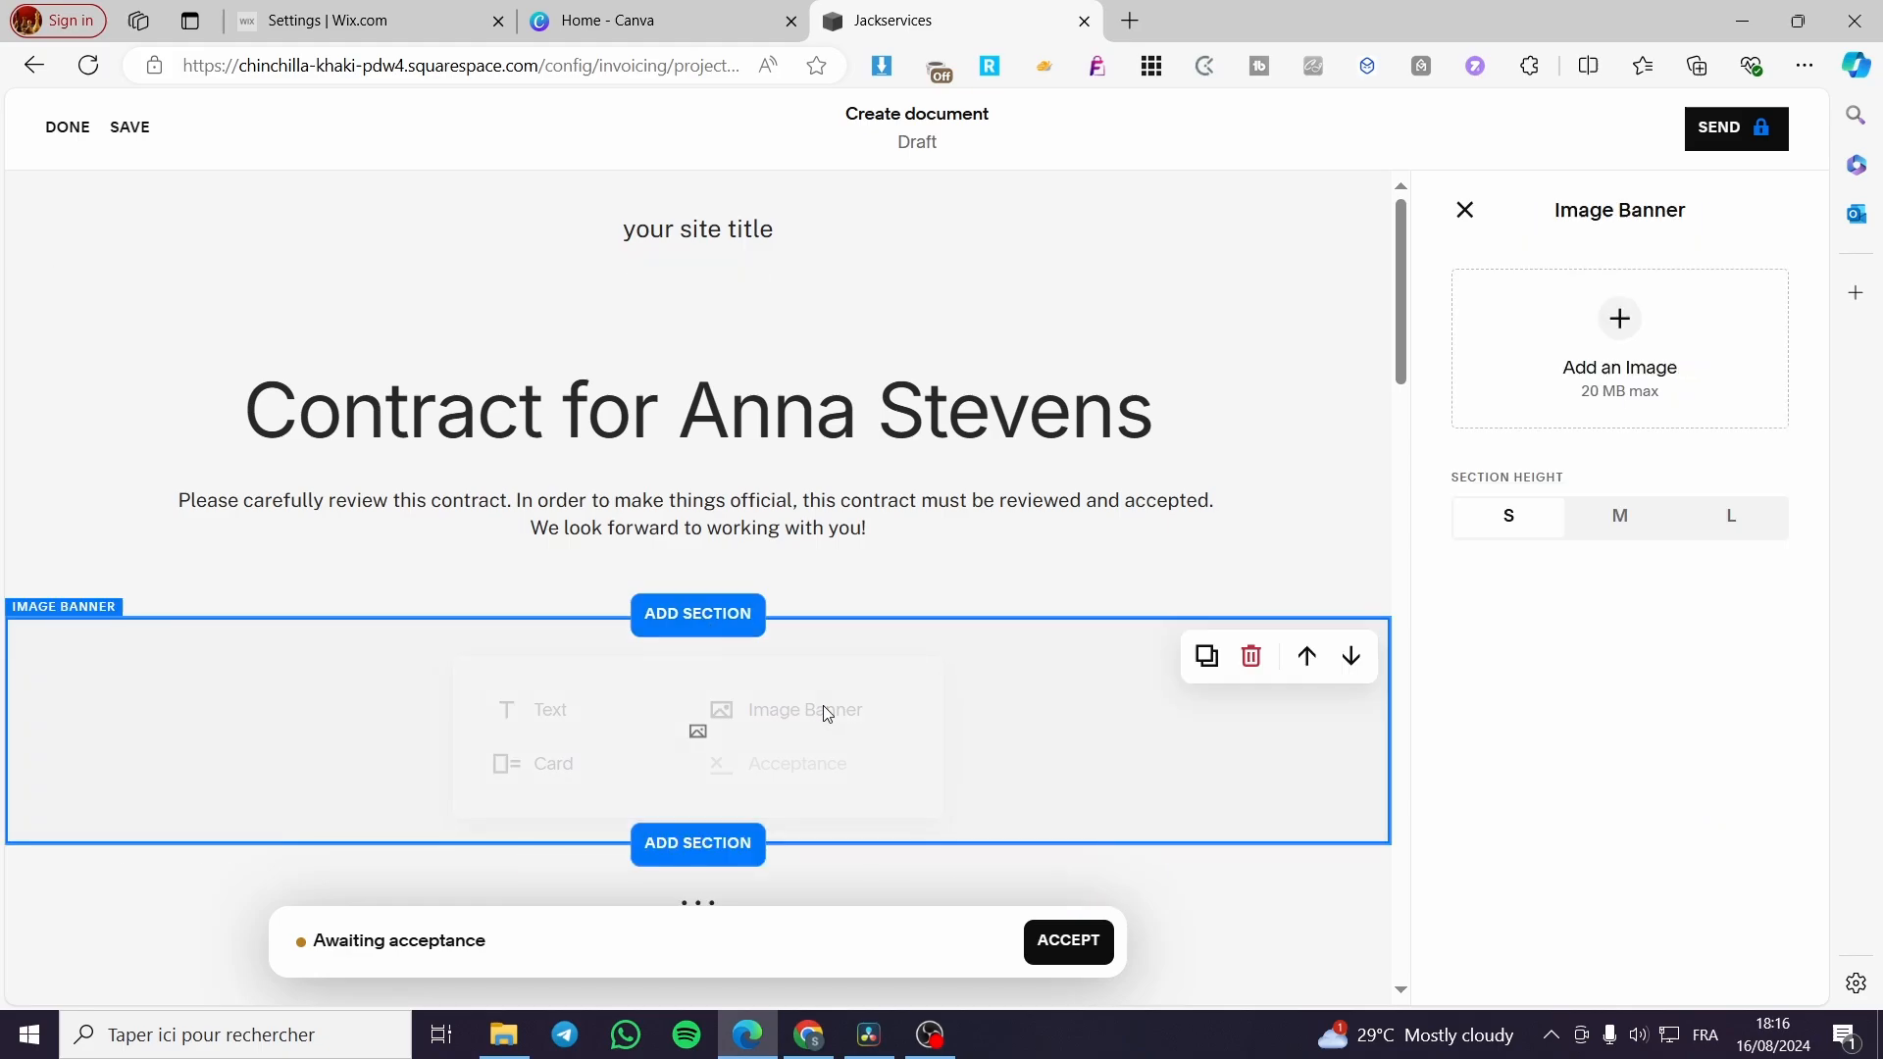
{"action": "left_click", "coordinate": [1617, 367]}
{"action": "left_click", "coordinate": [1689, 471]}
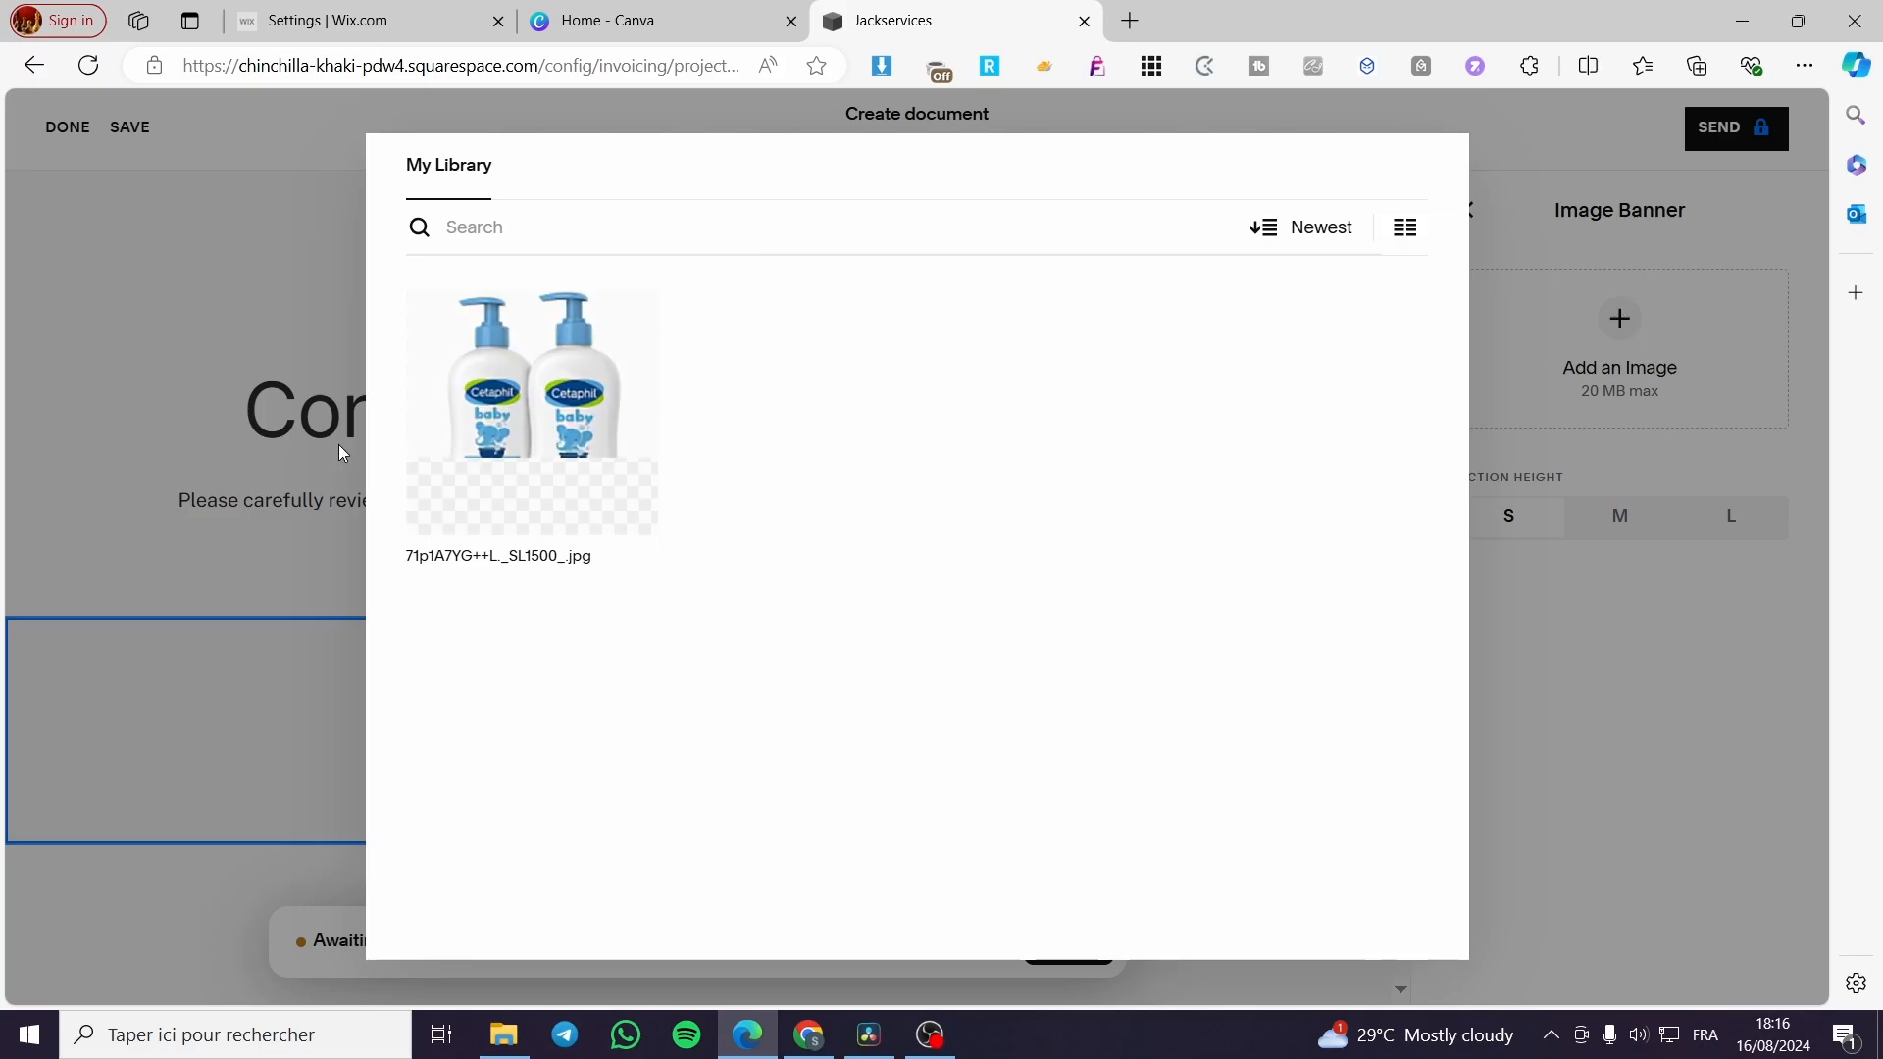
{"action": "left_click", "coordinate": [519, 411]}
{"action": "left_click", "coordinate": [1390, 919]}
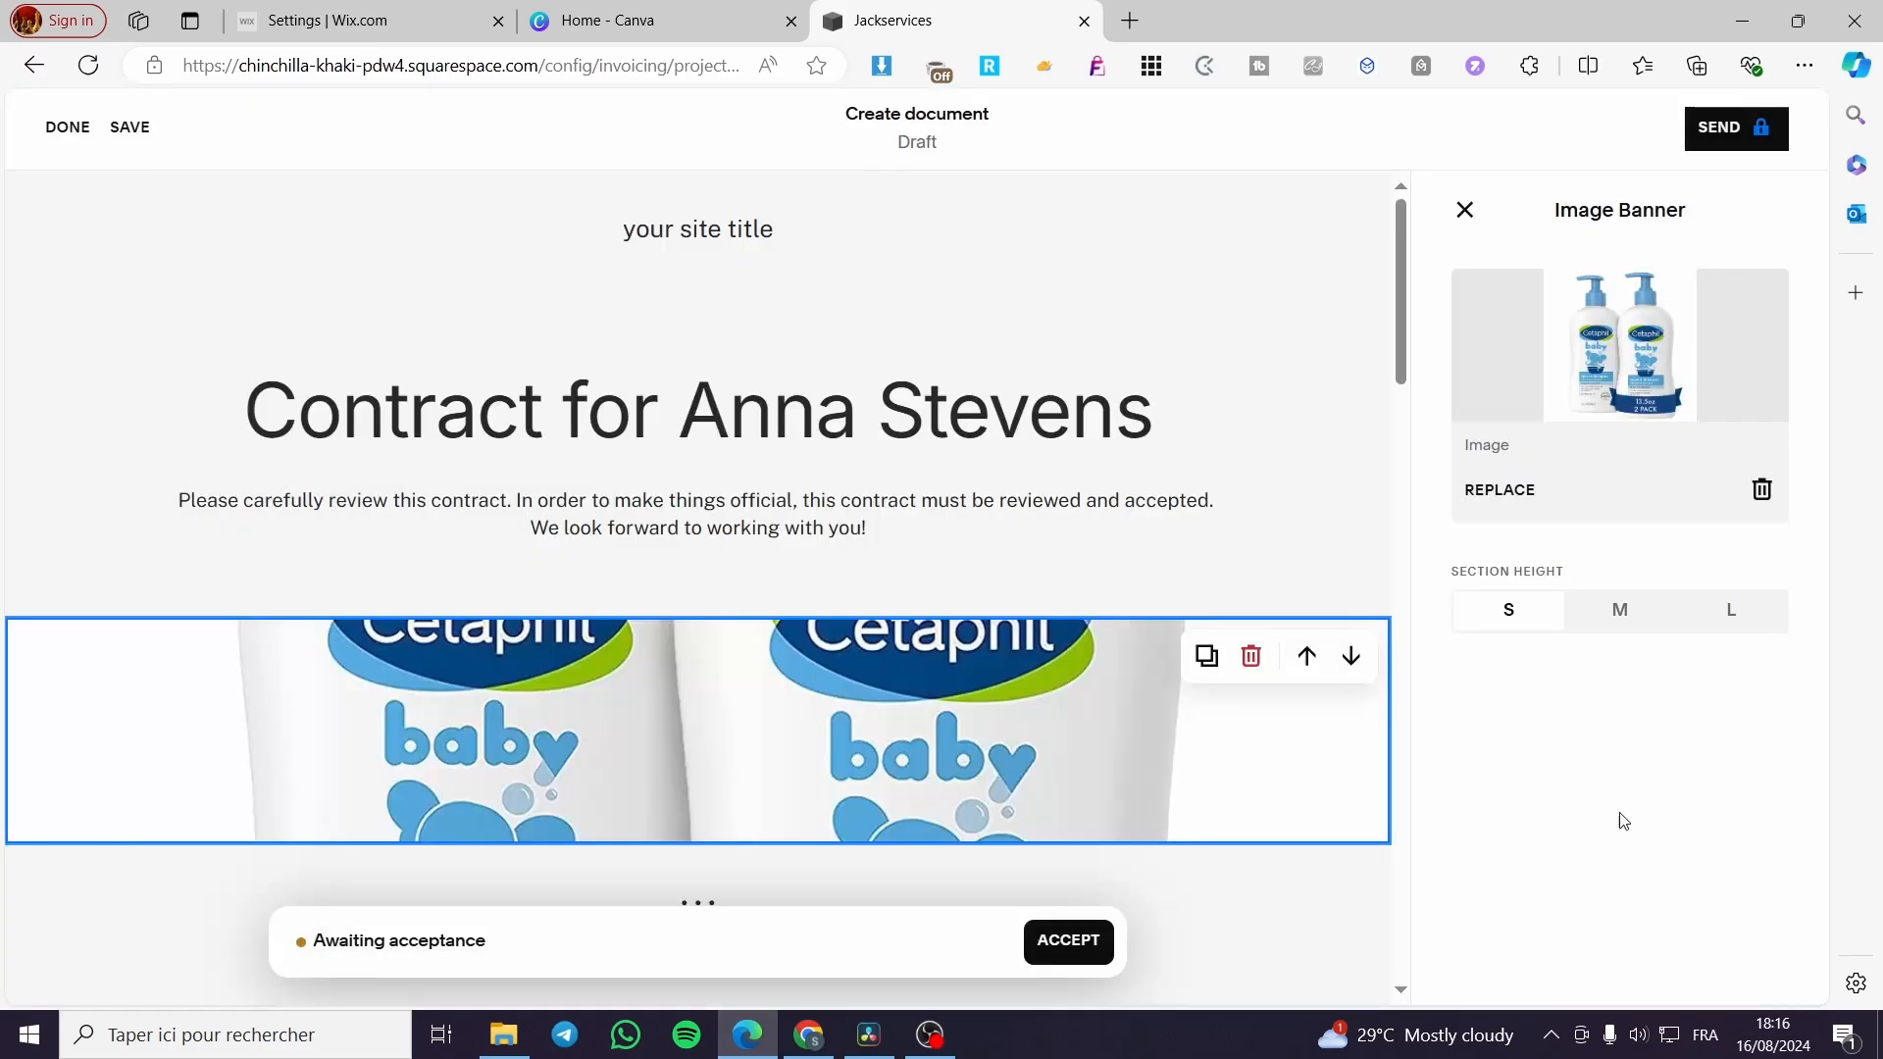
Examine the text section below the banner, its section choices, and the contract's Project Description and Terms
{"action": "scroll", "coordinate": [796, 687], "scroll_direction": "down", "scroll_amount": 2}
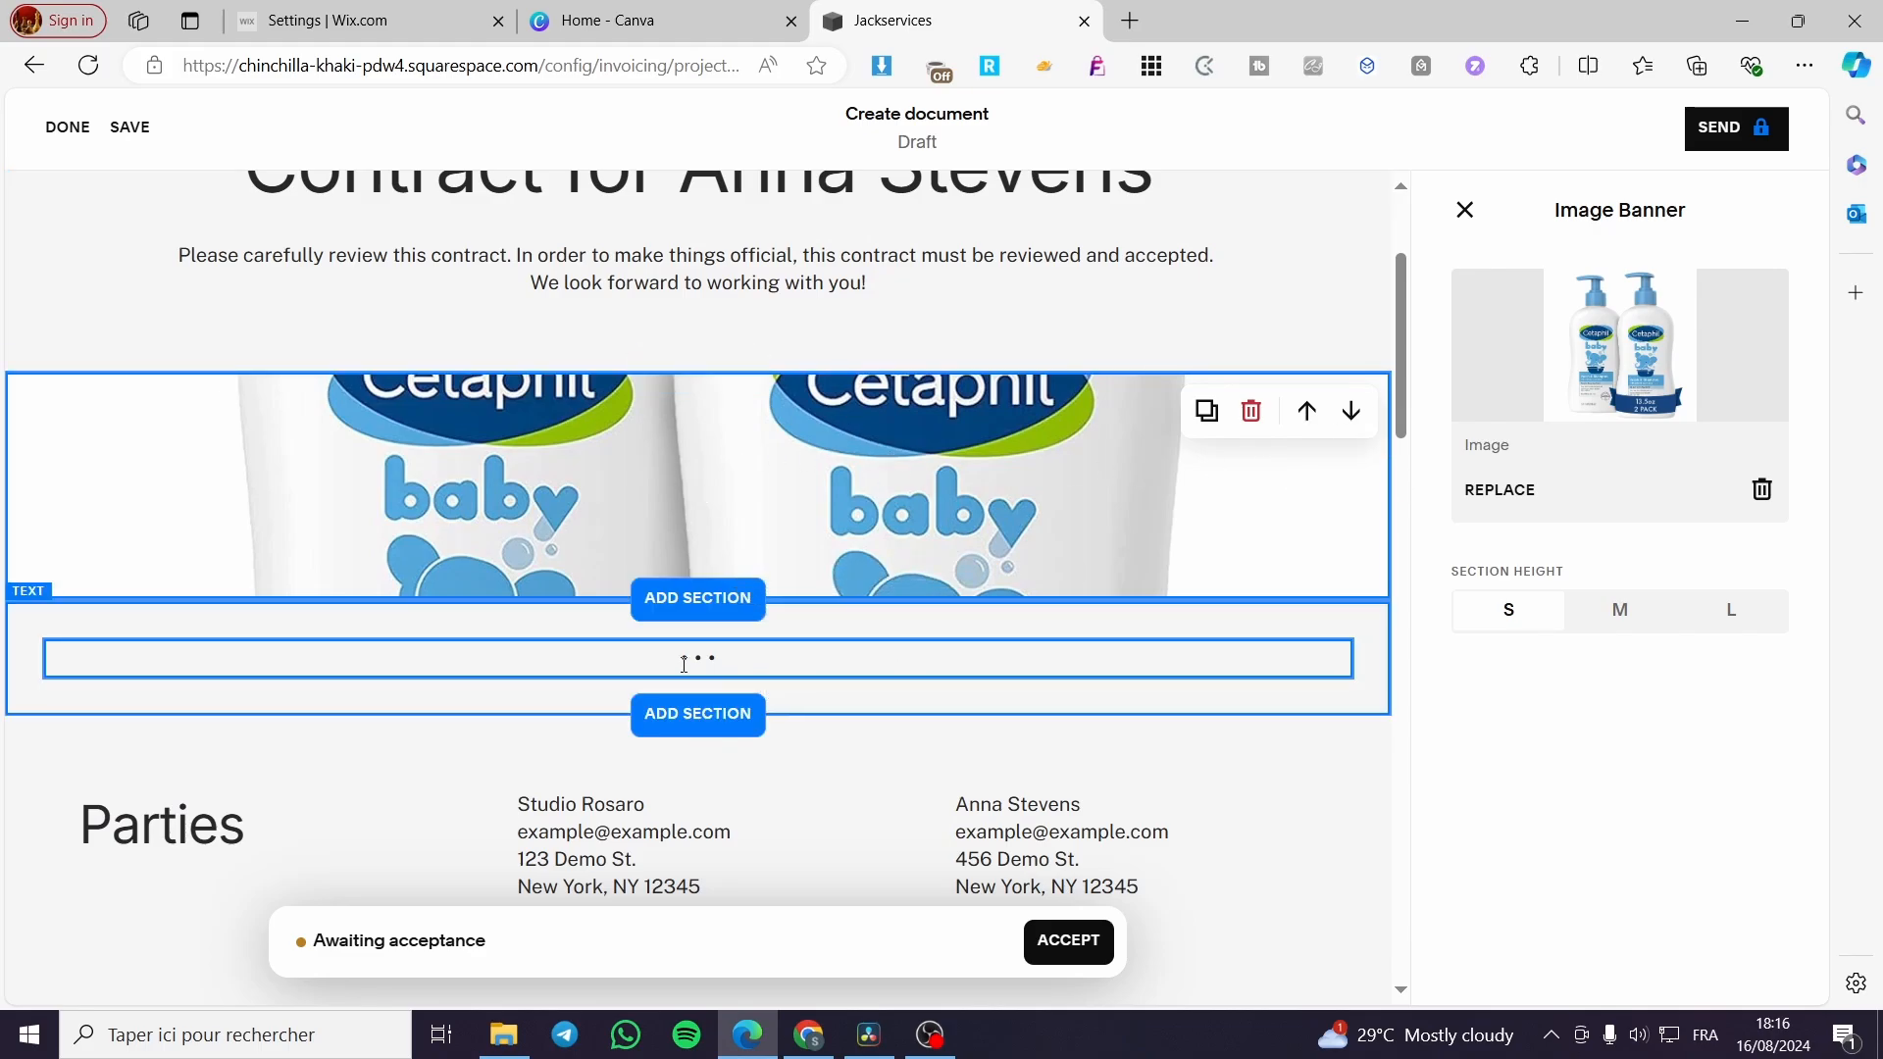
{"action": "left_click", "coordinate": [746, 674]}
{"action": "left_click", "coordinate": [708, 730]}
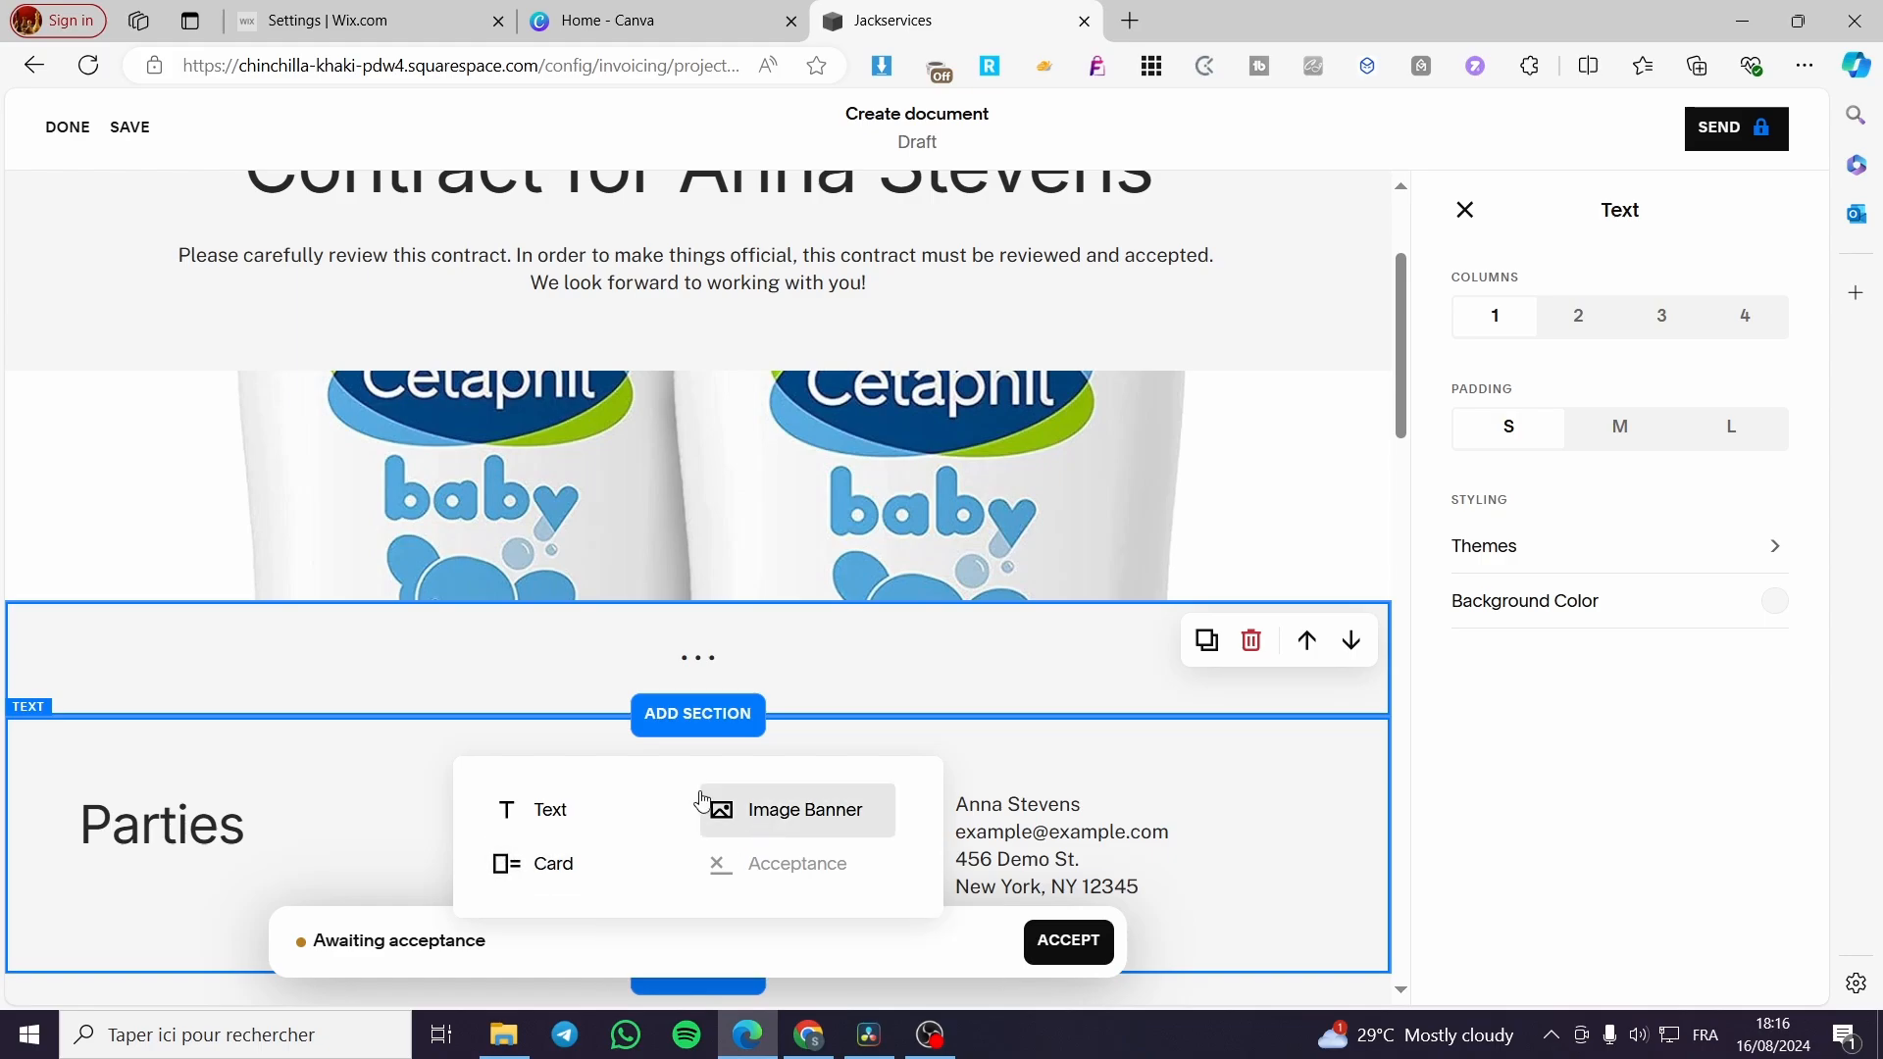
{"action": "left_click", "coordinate": [1476, 704]}
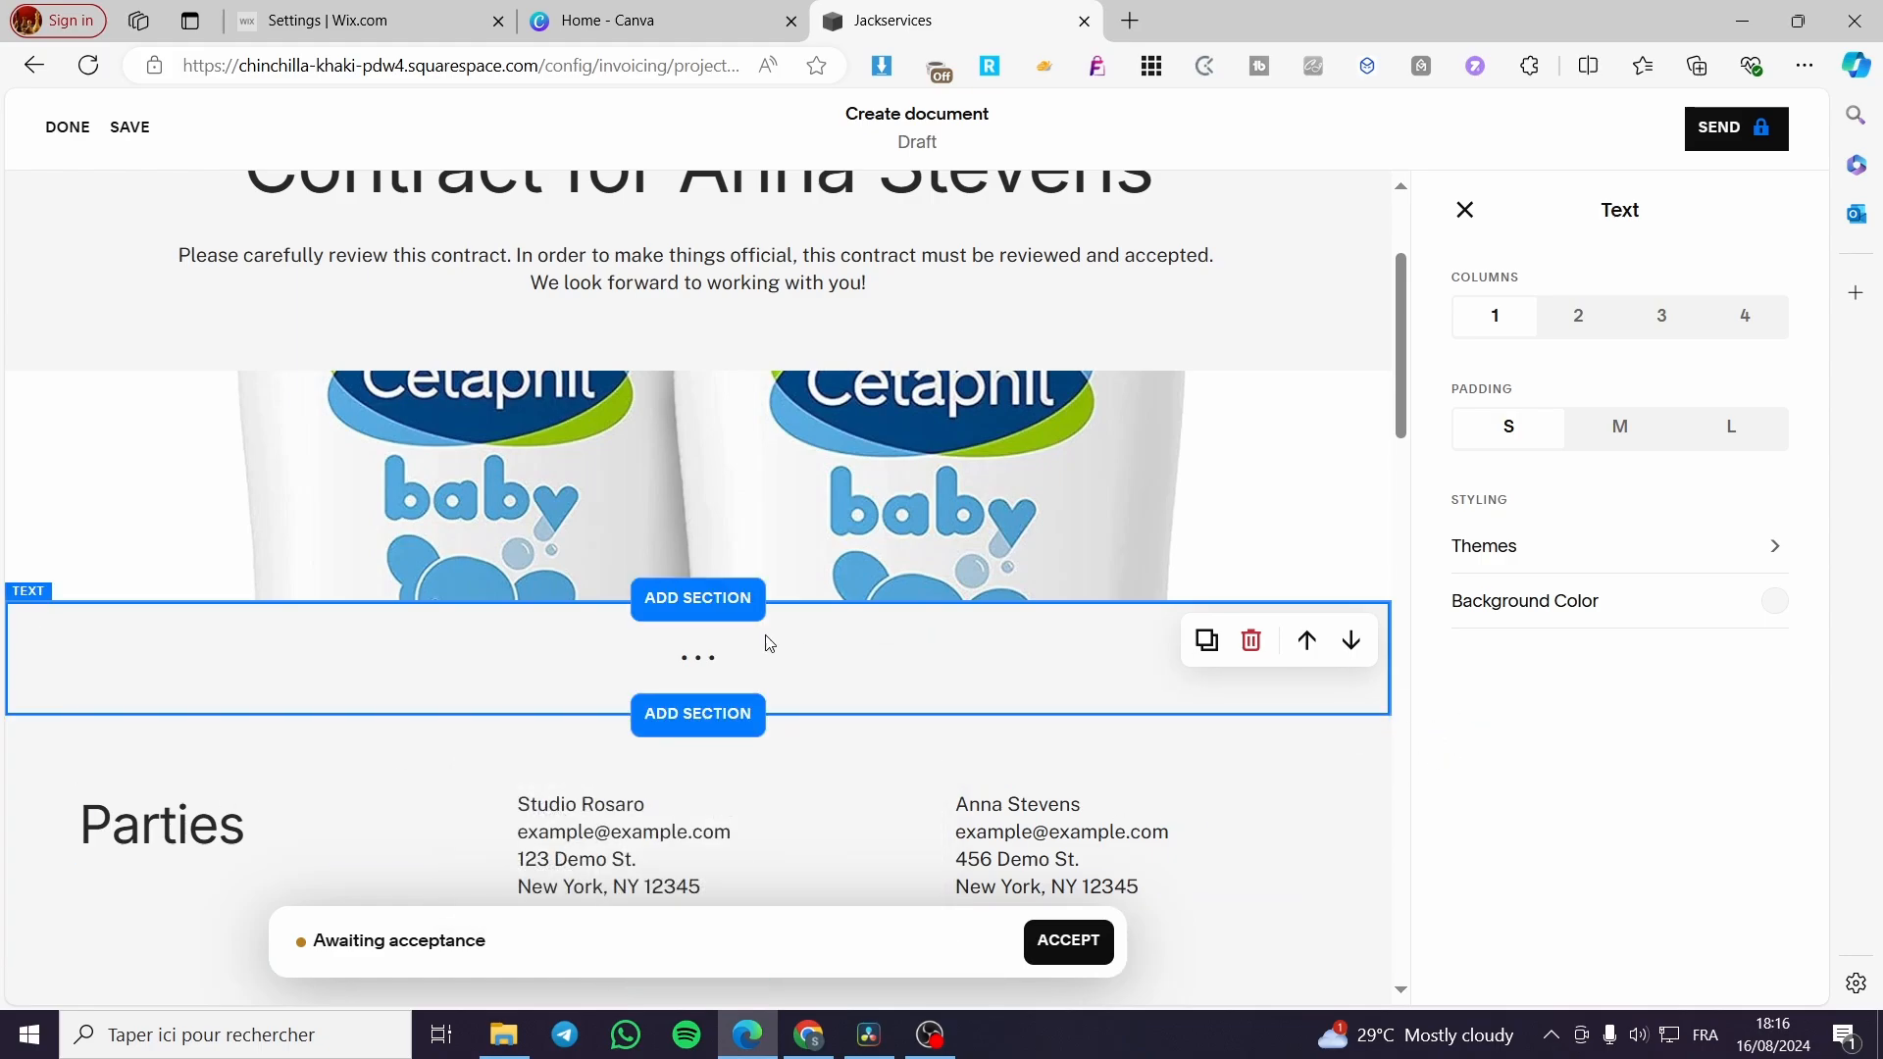
{"action": "scroll", "coordinate": [770, 644], "scroll_direction": "down", "scroll_amount": 7}
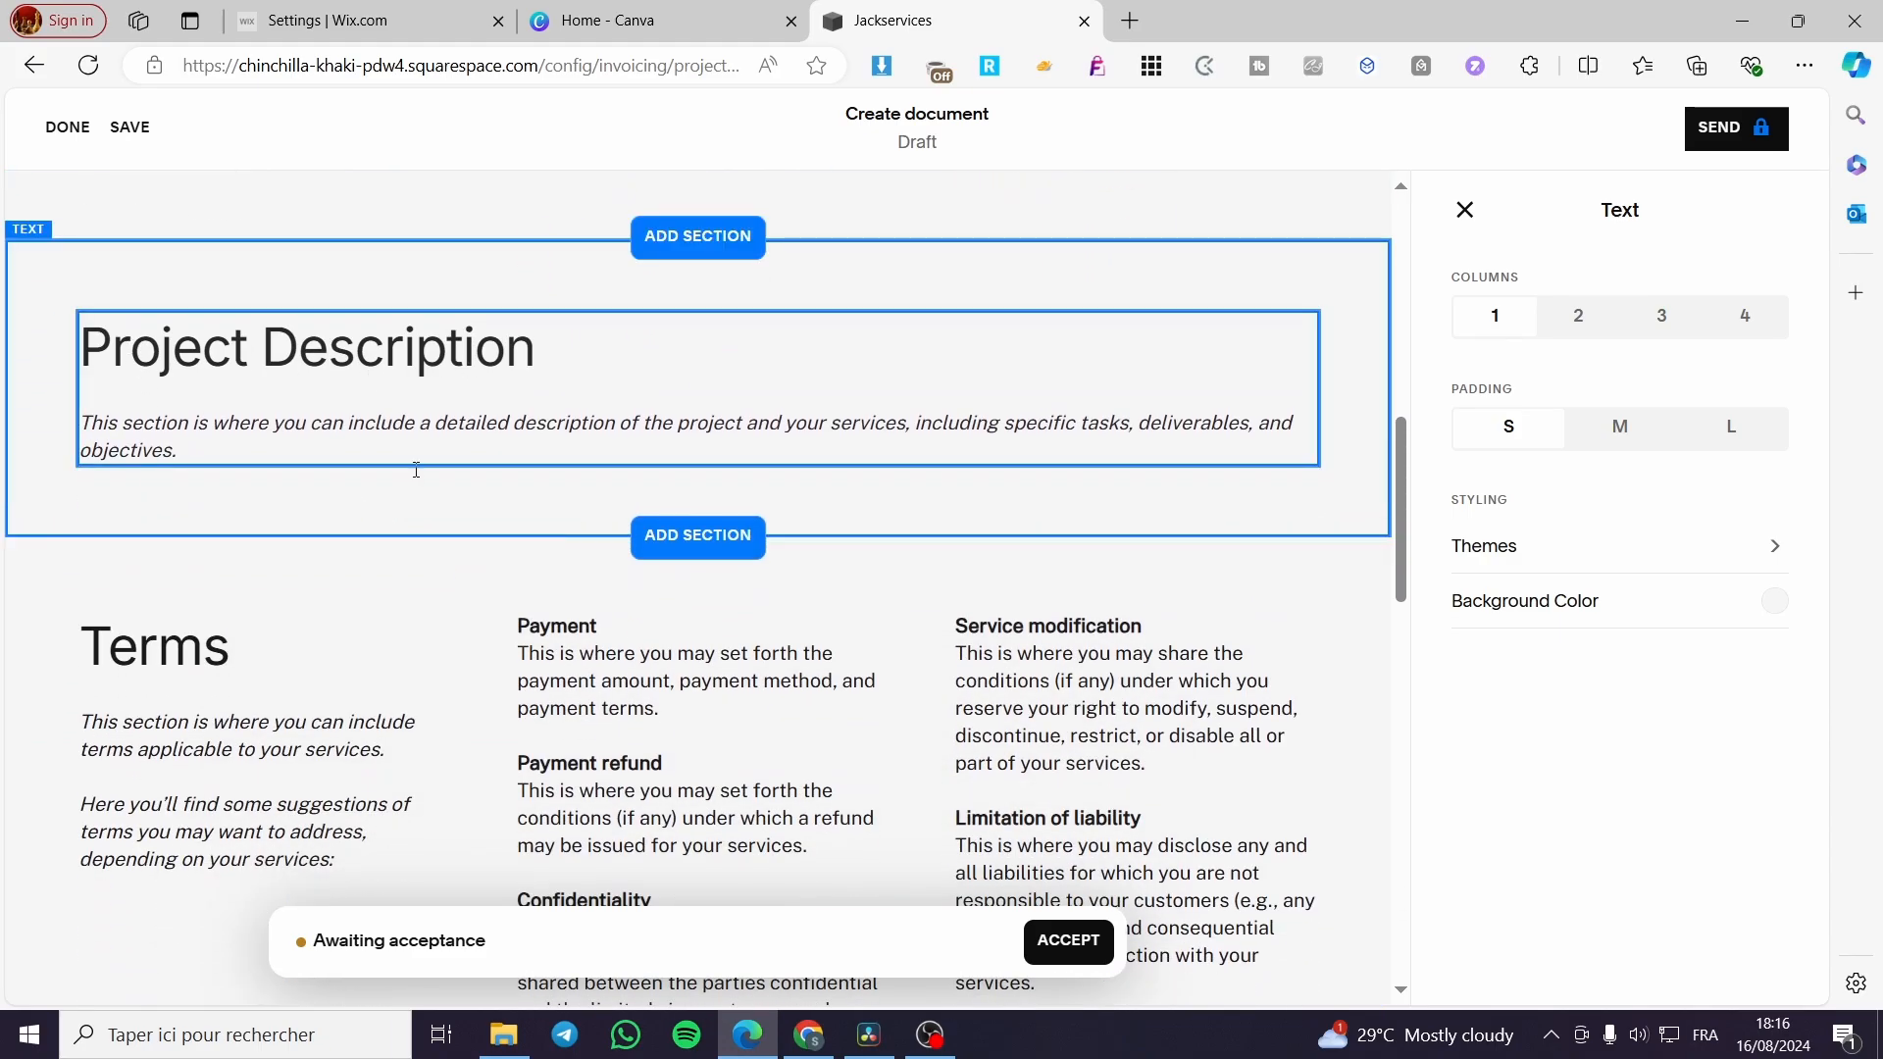
Review the rest of the contract template, including the Terms clauses, the Acceptance section and the Parties section
{"action": "scroll", "coordinate": [417, 469], "scroll_direction": "down", "scroll_amount": 3}
{"action": "scroll", "coordinate": [658, 438], "scroll_direction": "down", "scroll_amount": 9}
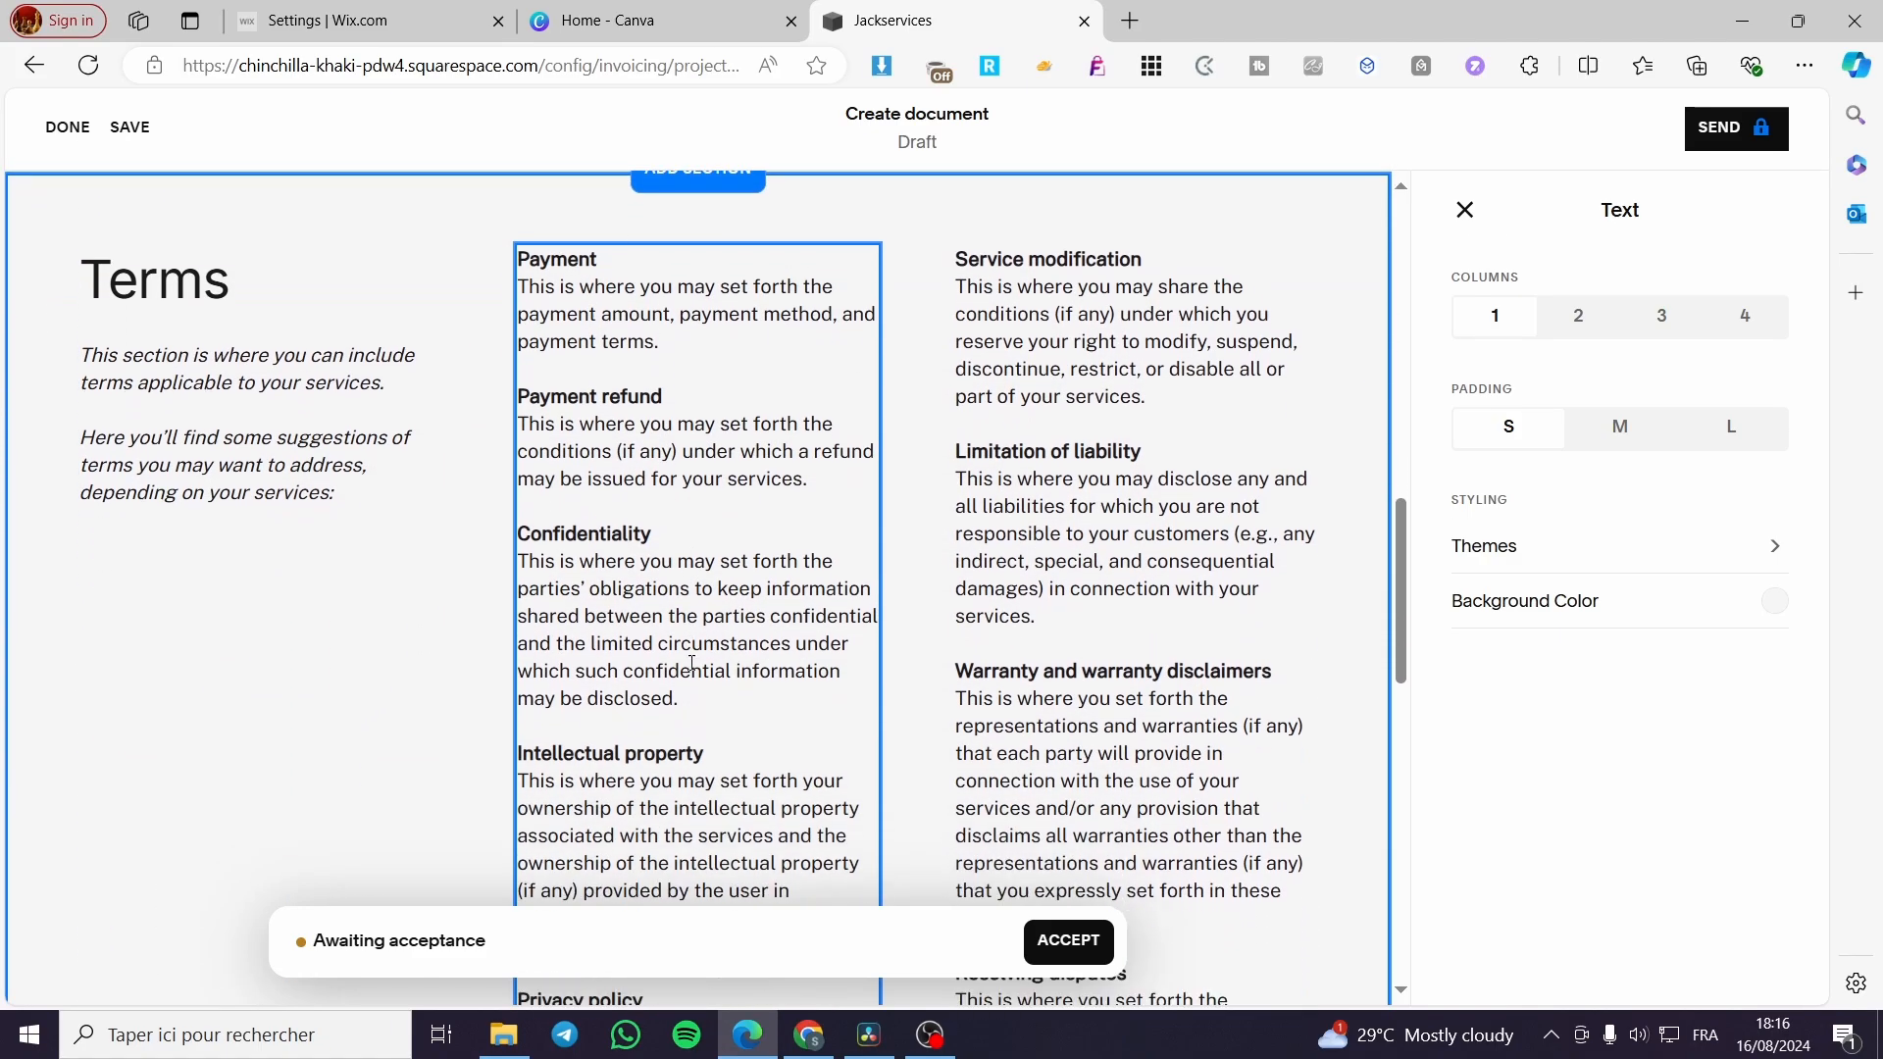
{"action": "scroll", "coordinate": [912, 706], "scroll_direction": "down", "scroll_amount": 6}
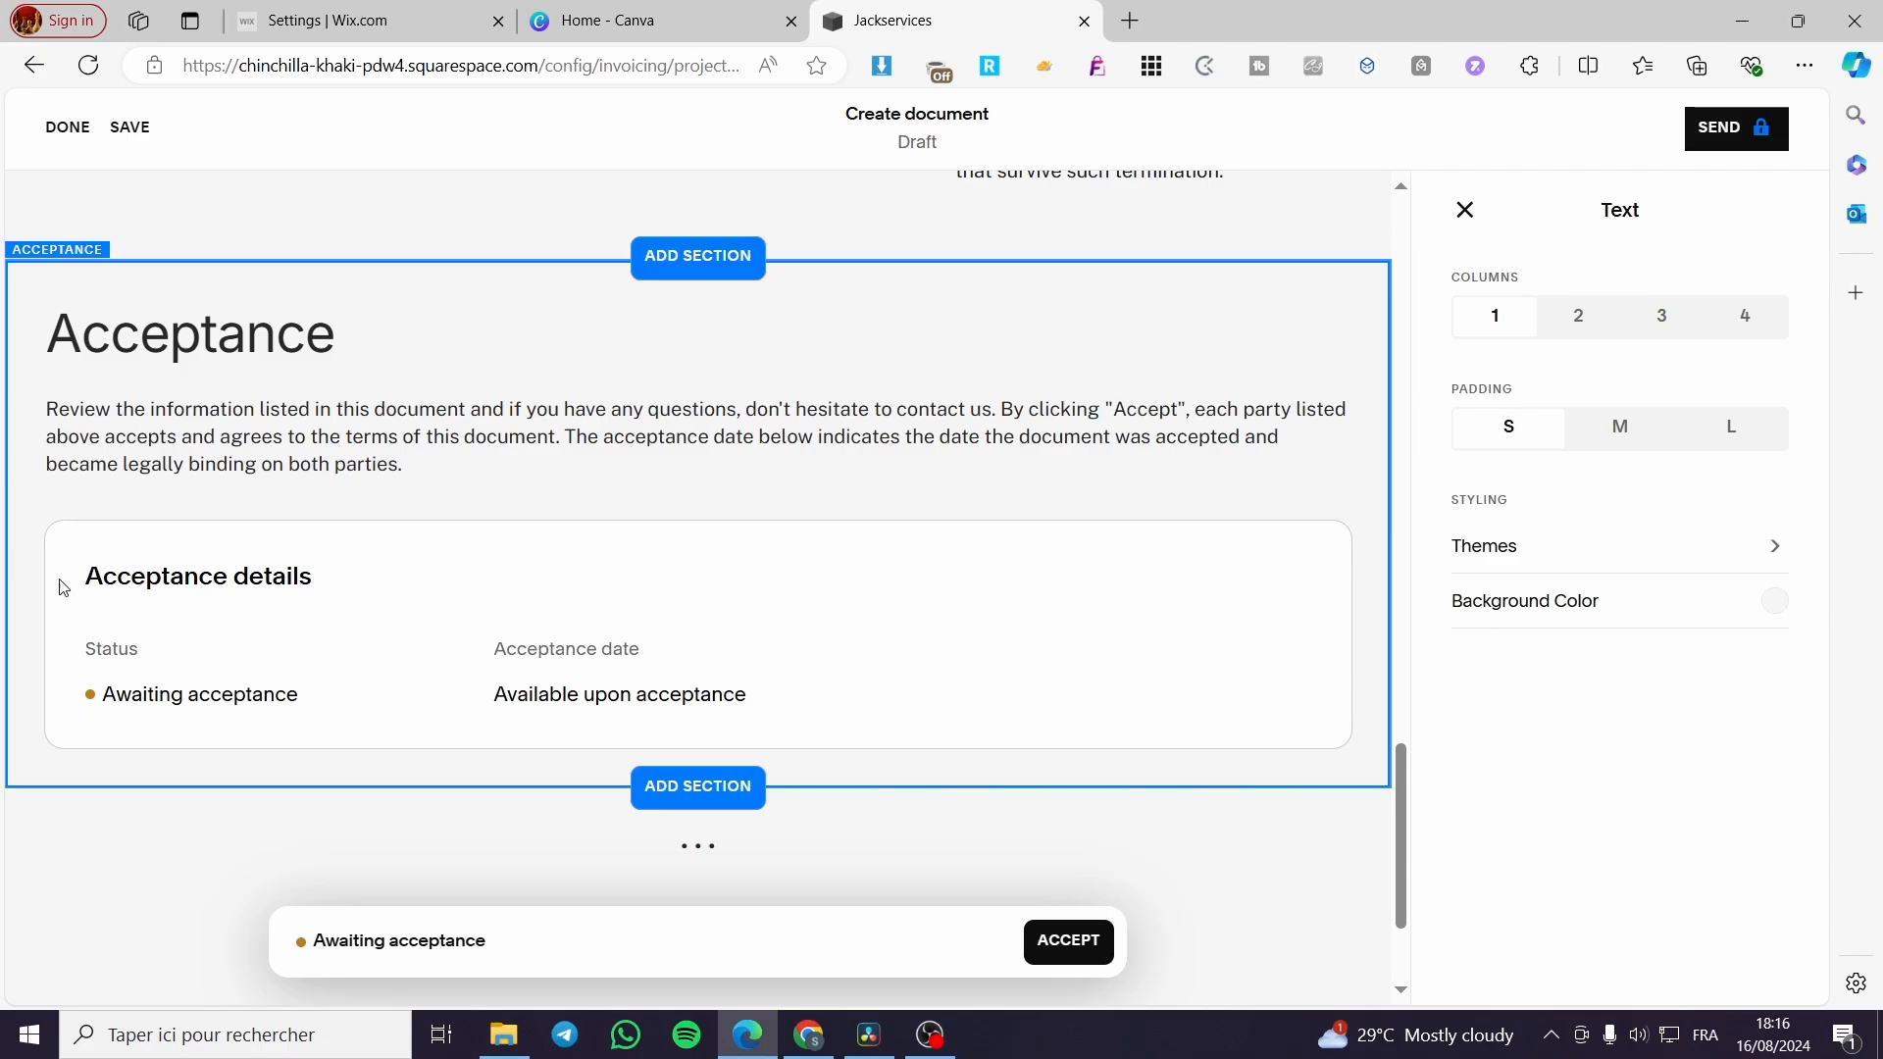
{"action": "scroll", "coordinate": [1146, 762], "scroll_direction": "up", "scroll_amount": 15}
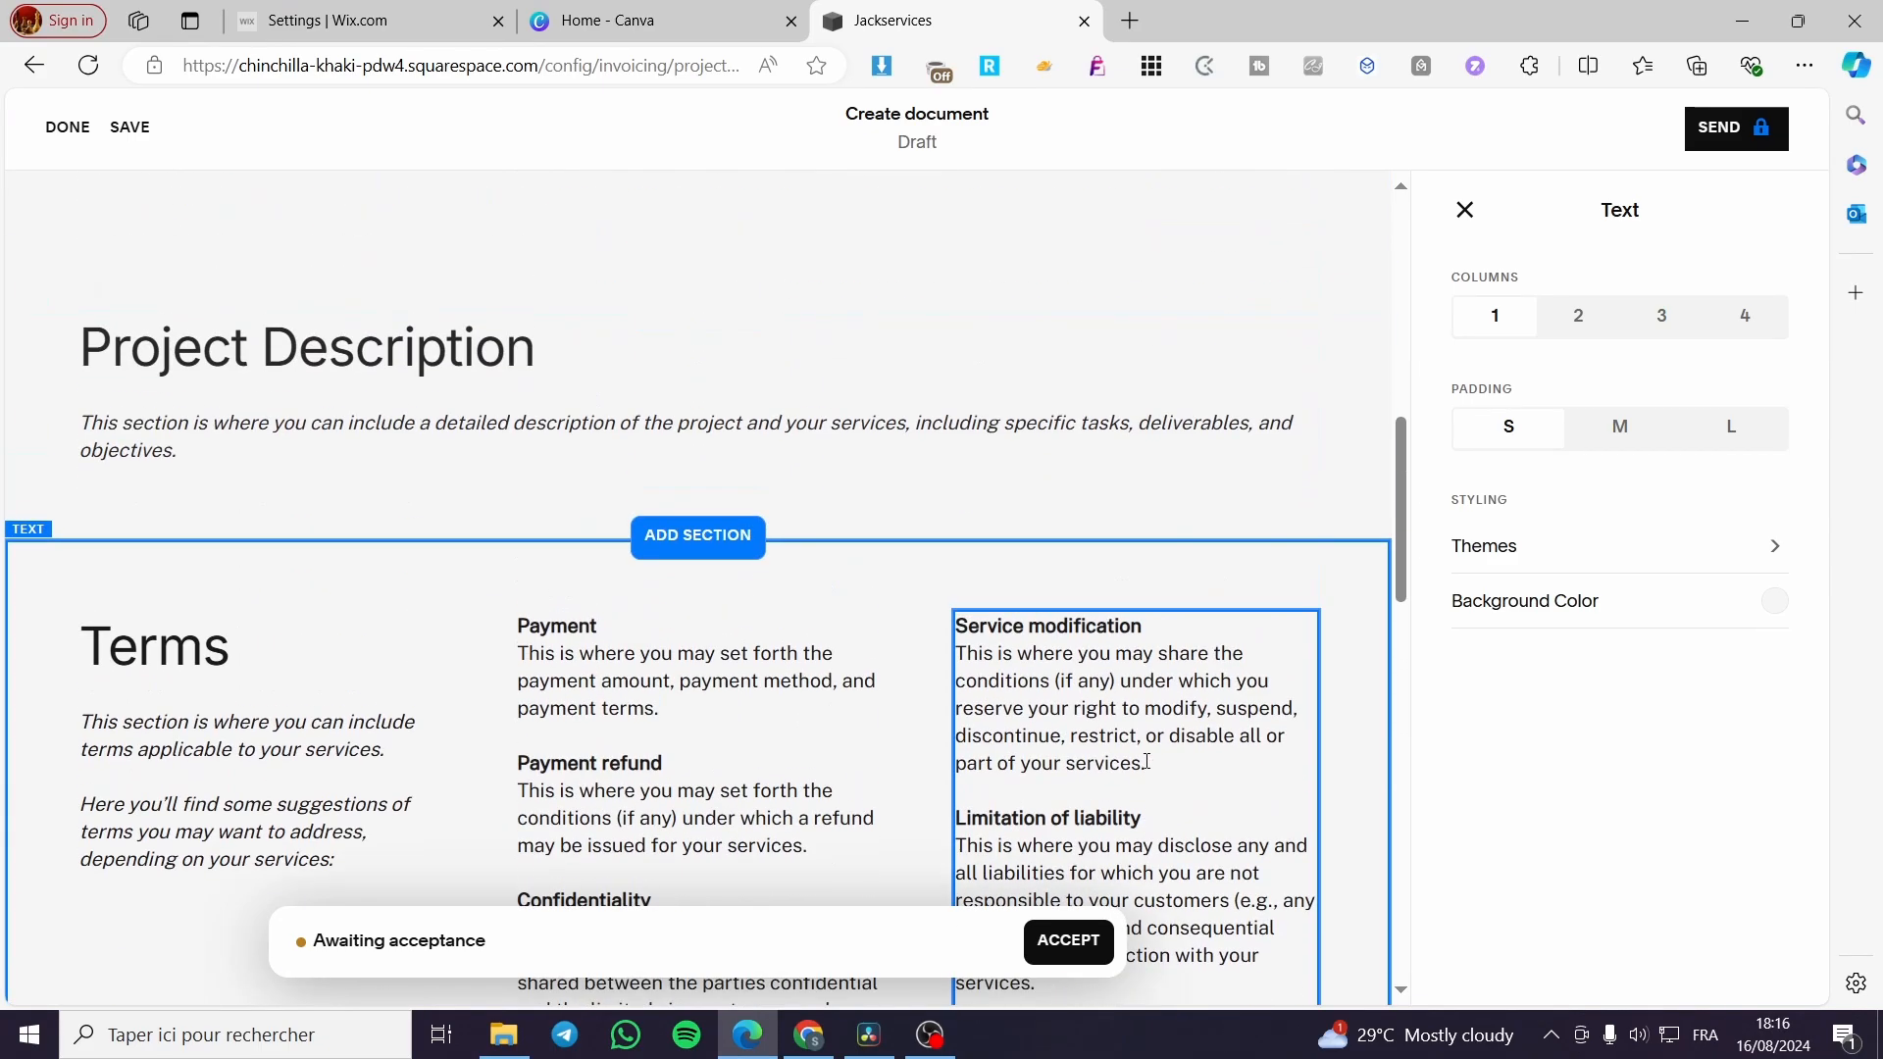
{"action": "scroll", "coordinate": [1145, 762], "scroll_direction": "up", "scroll_amount": 6}
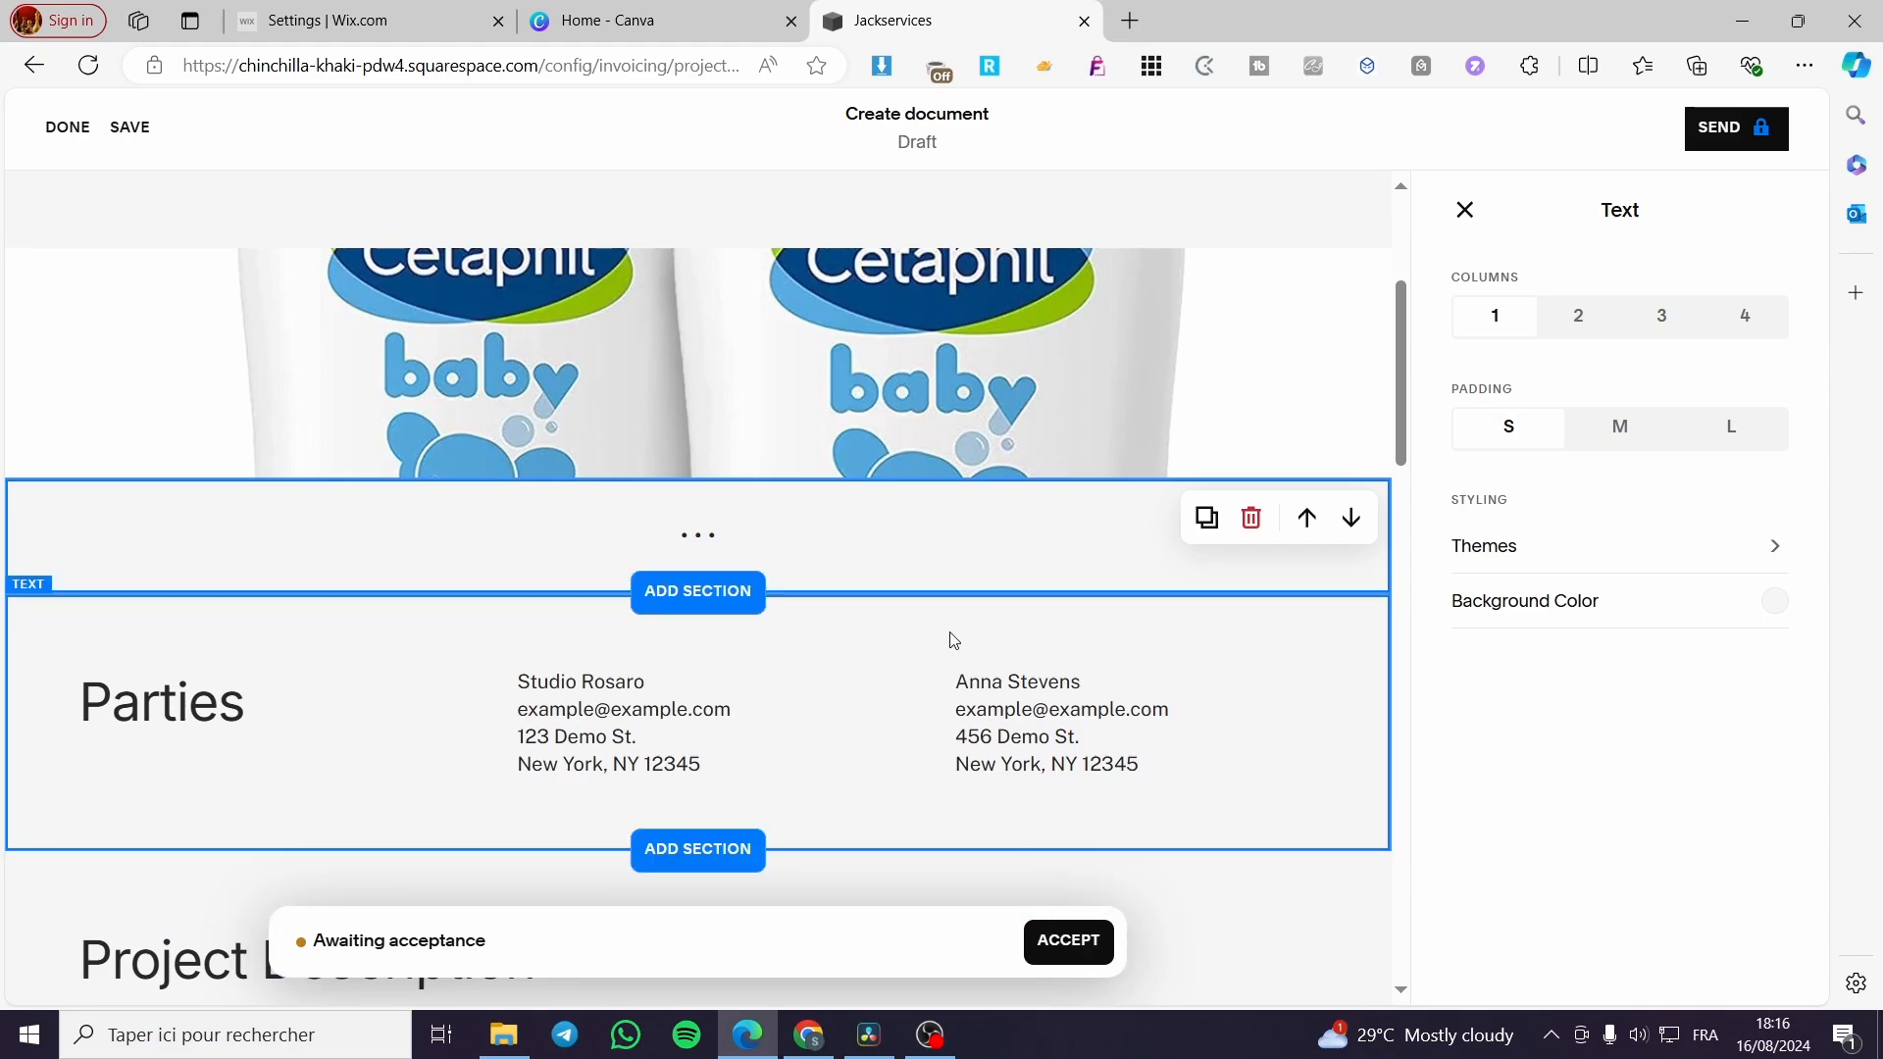
{"action": "scroll", "coordinate": [958, 629], "scroll_direction": "up", "scroll_amount": 3}
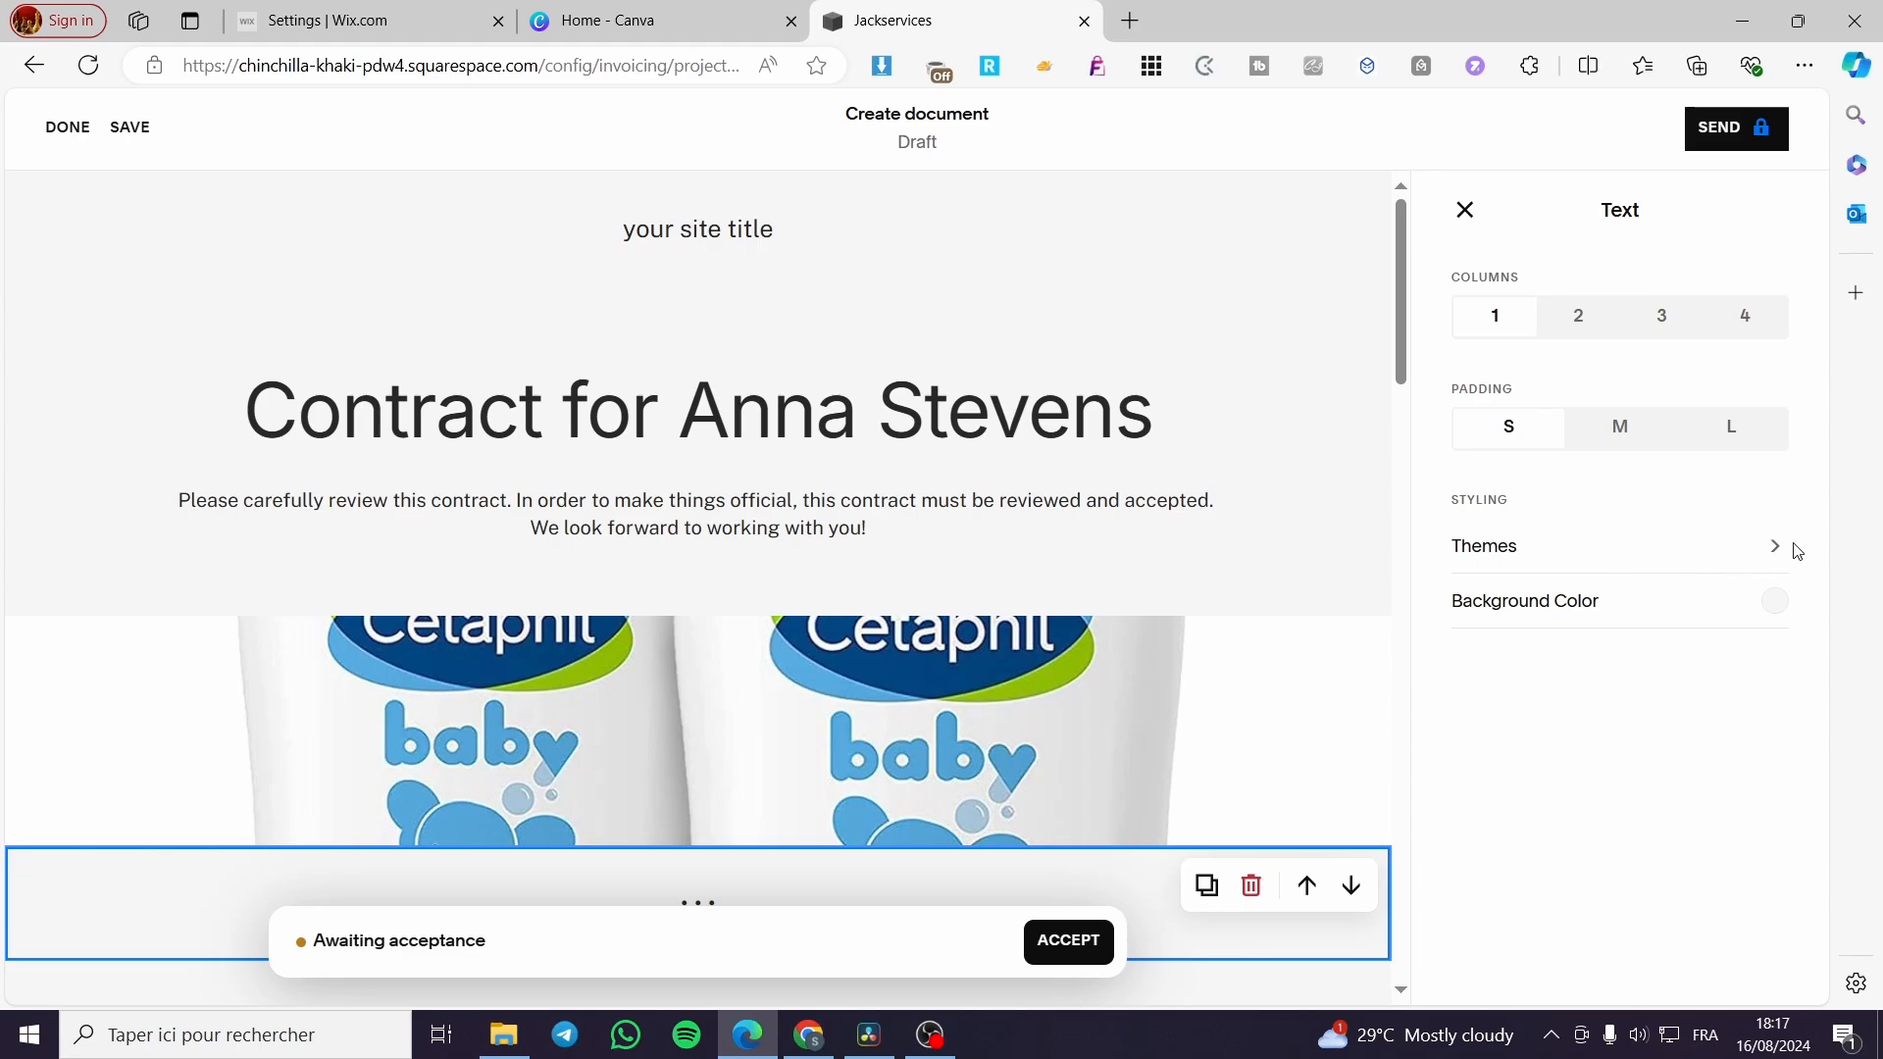
Try light blue and white from the site palette as background colors for the empty text section below the banner
{"action": "left_click", "coordinate": [1779, 599]}
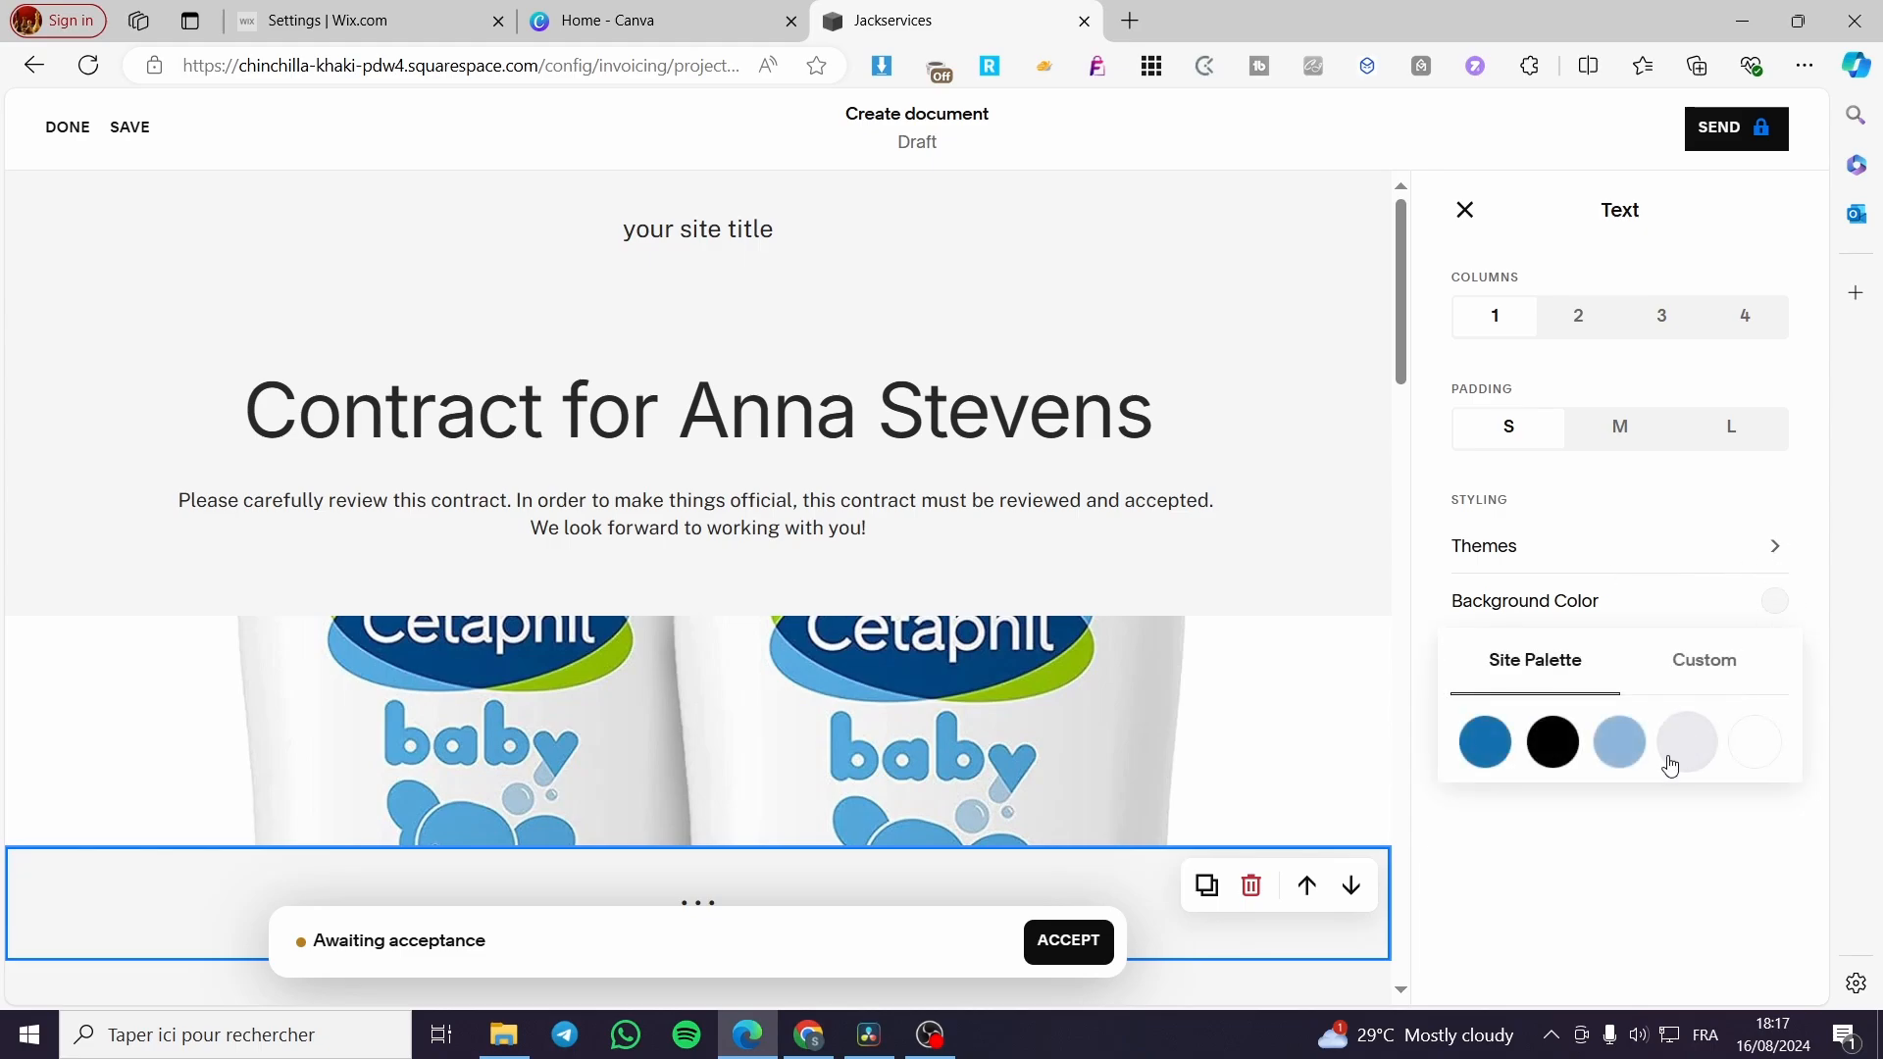
{"action": "left_click", "coordinate": [1627, 764]}
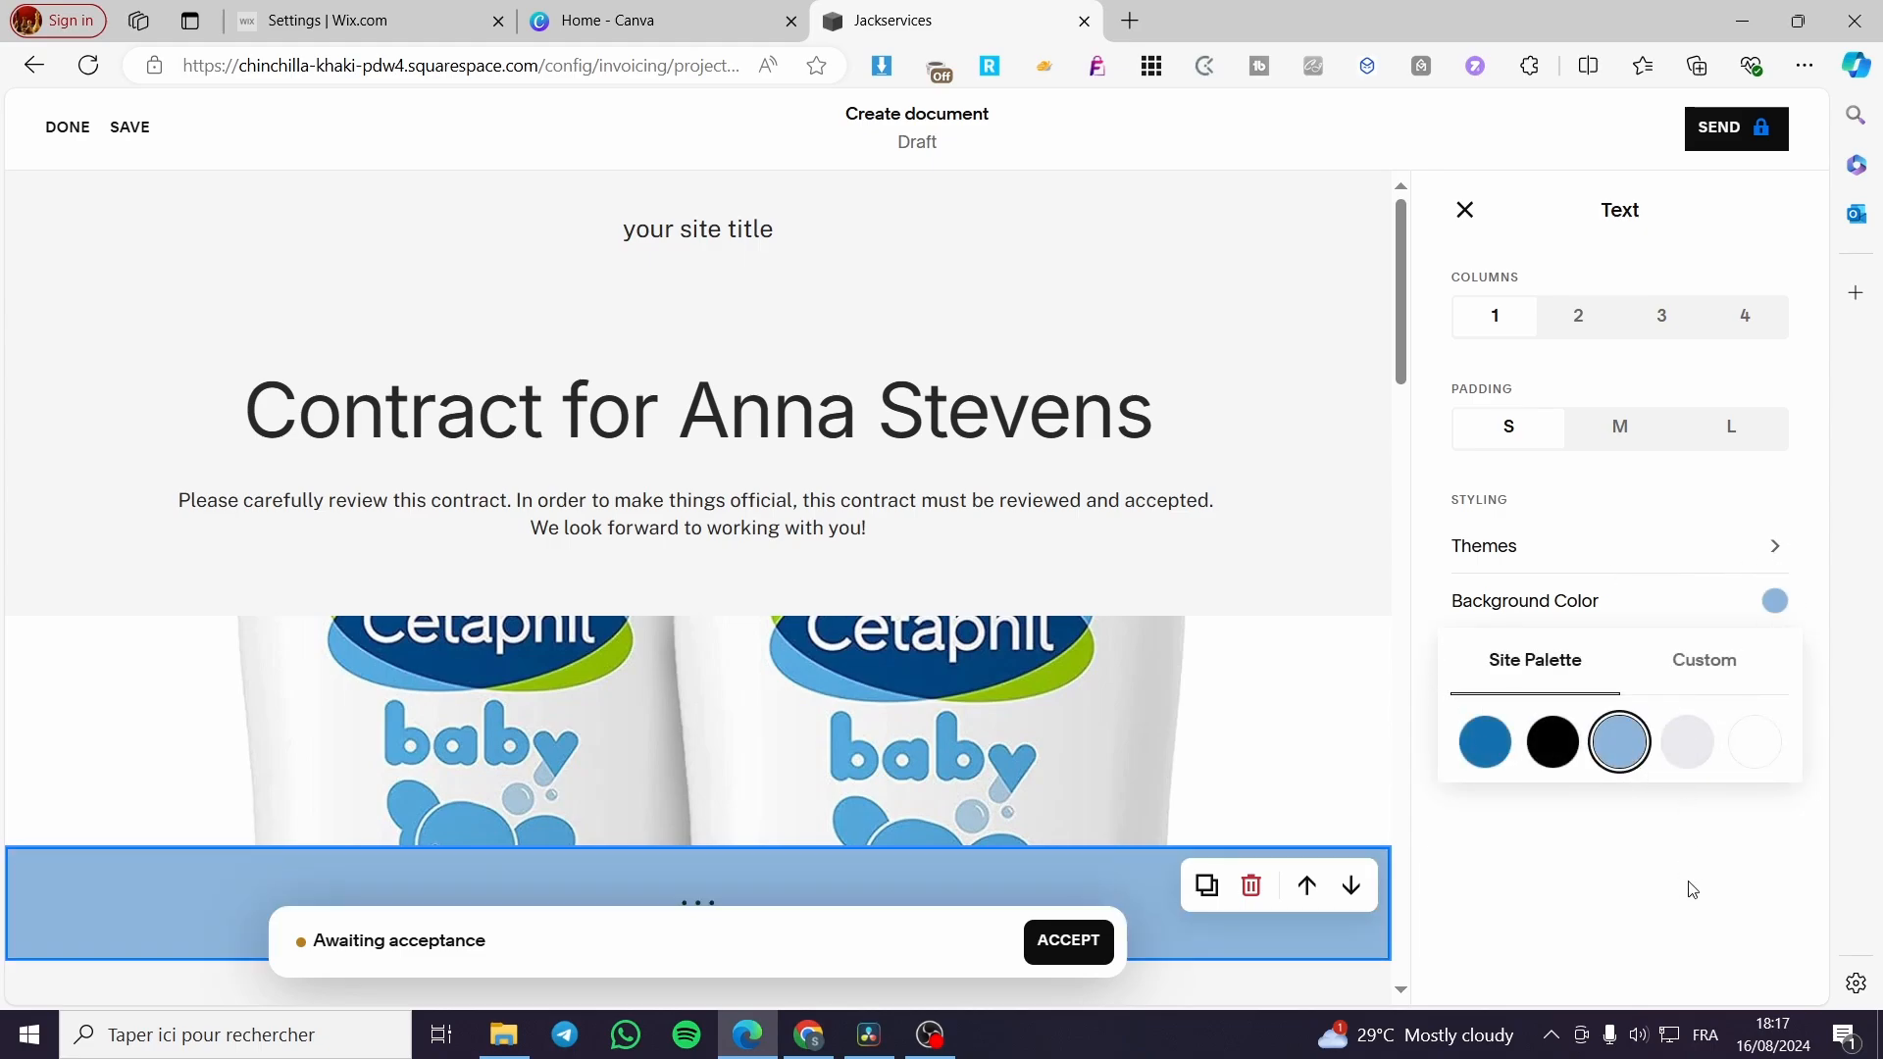
{"action": "scroll", "coordinate": [1222, 915], "scroll_direction": "down", "scroll_amount": 3}
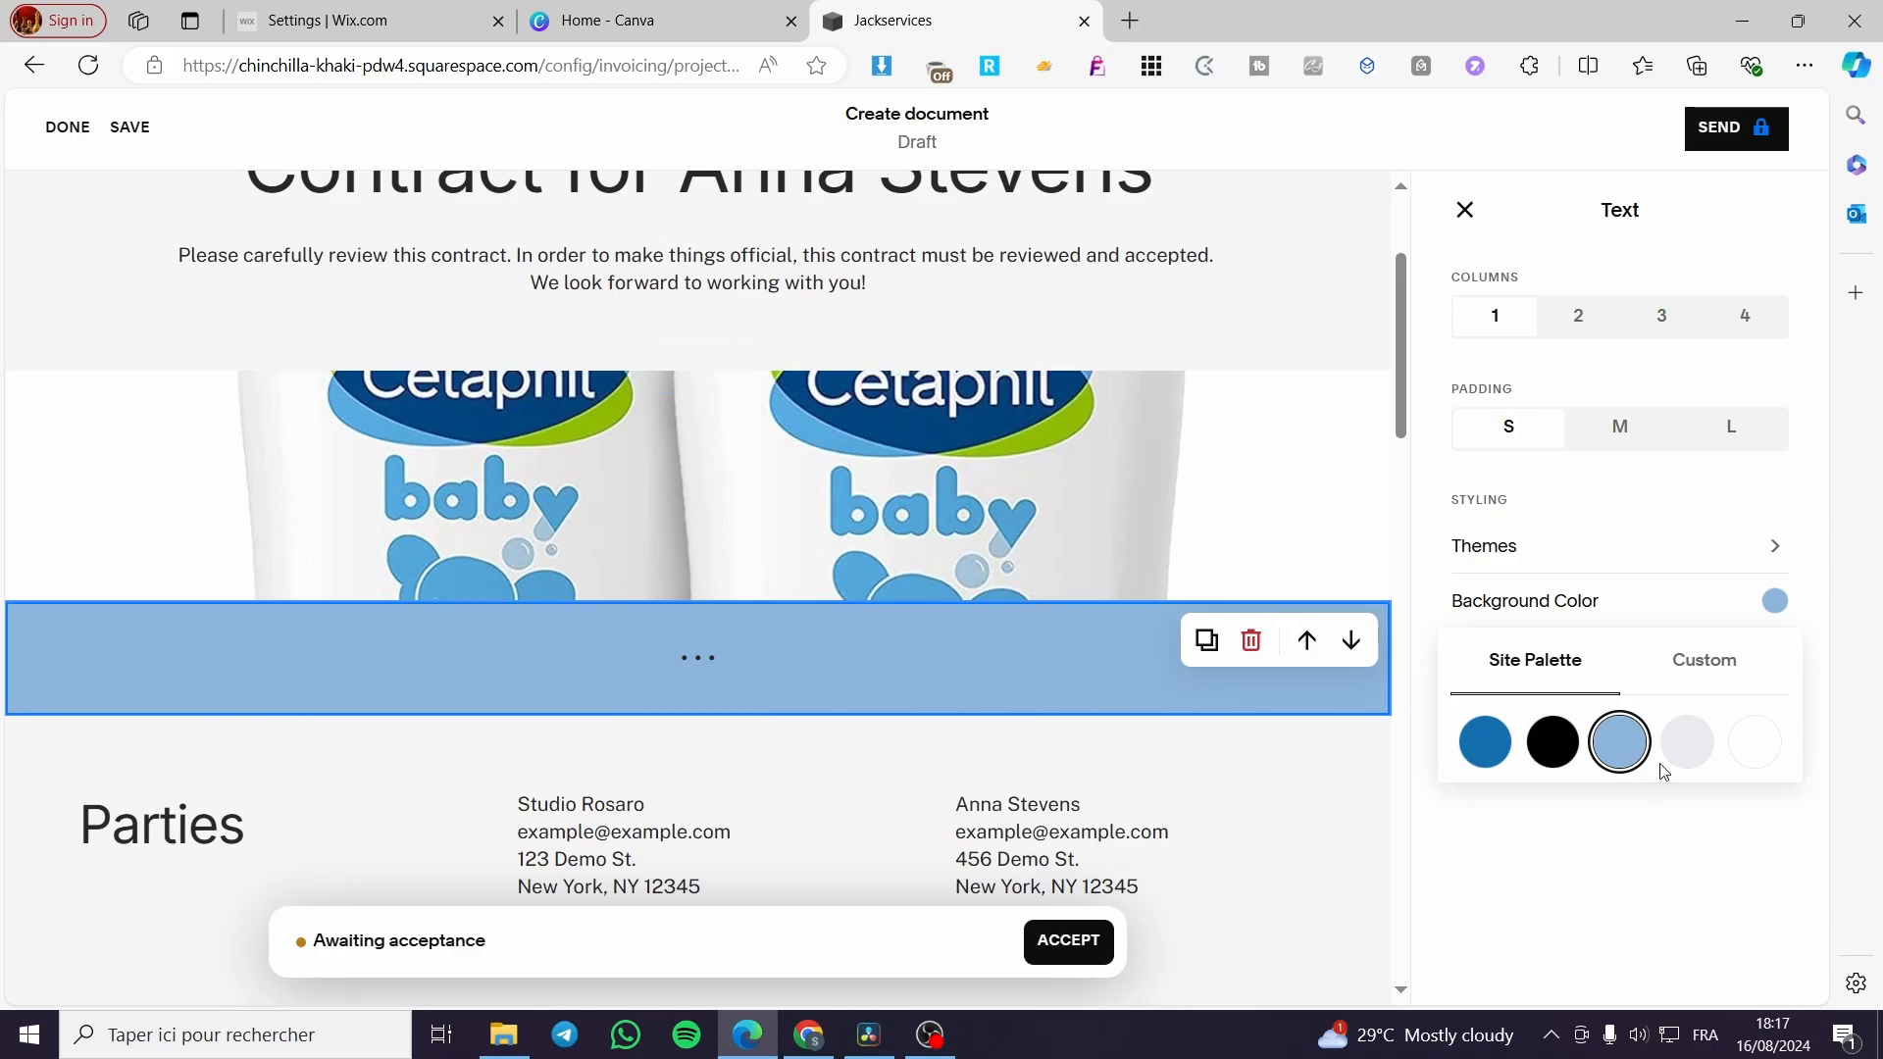
{"action": "left_click", "coordinate": [1753, 746]}
{"action": "scroll", "coordinate": [1239, 324], "scroll_direction": "up", "scroll_amount": 3}
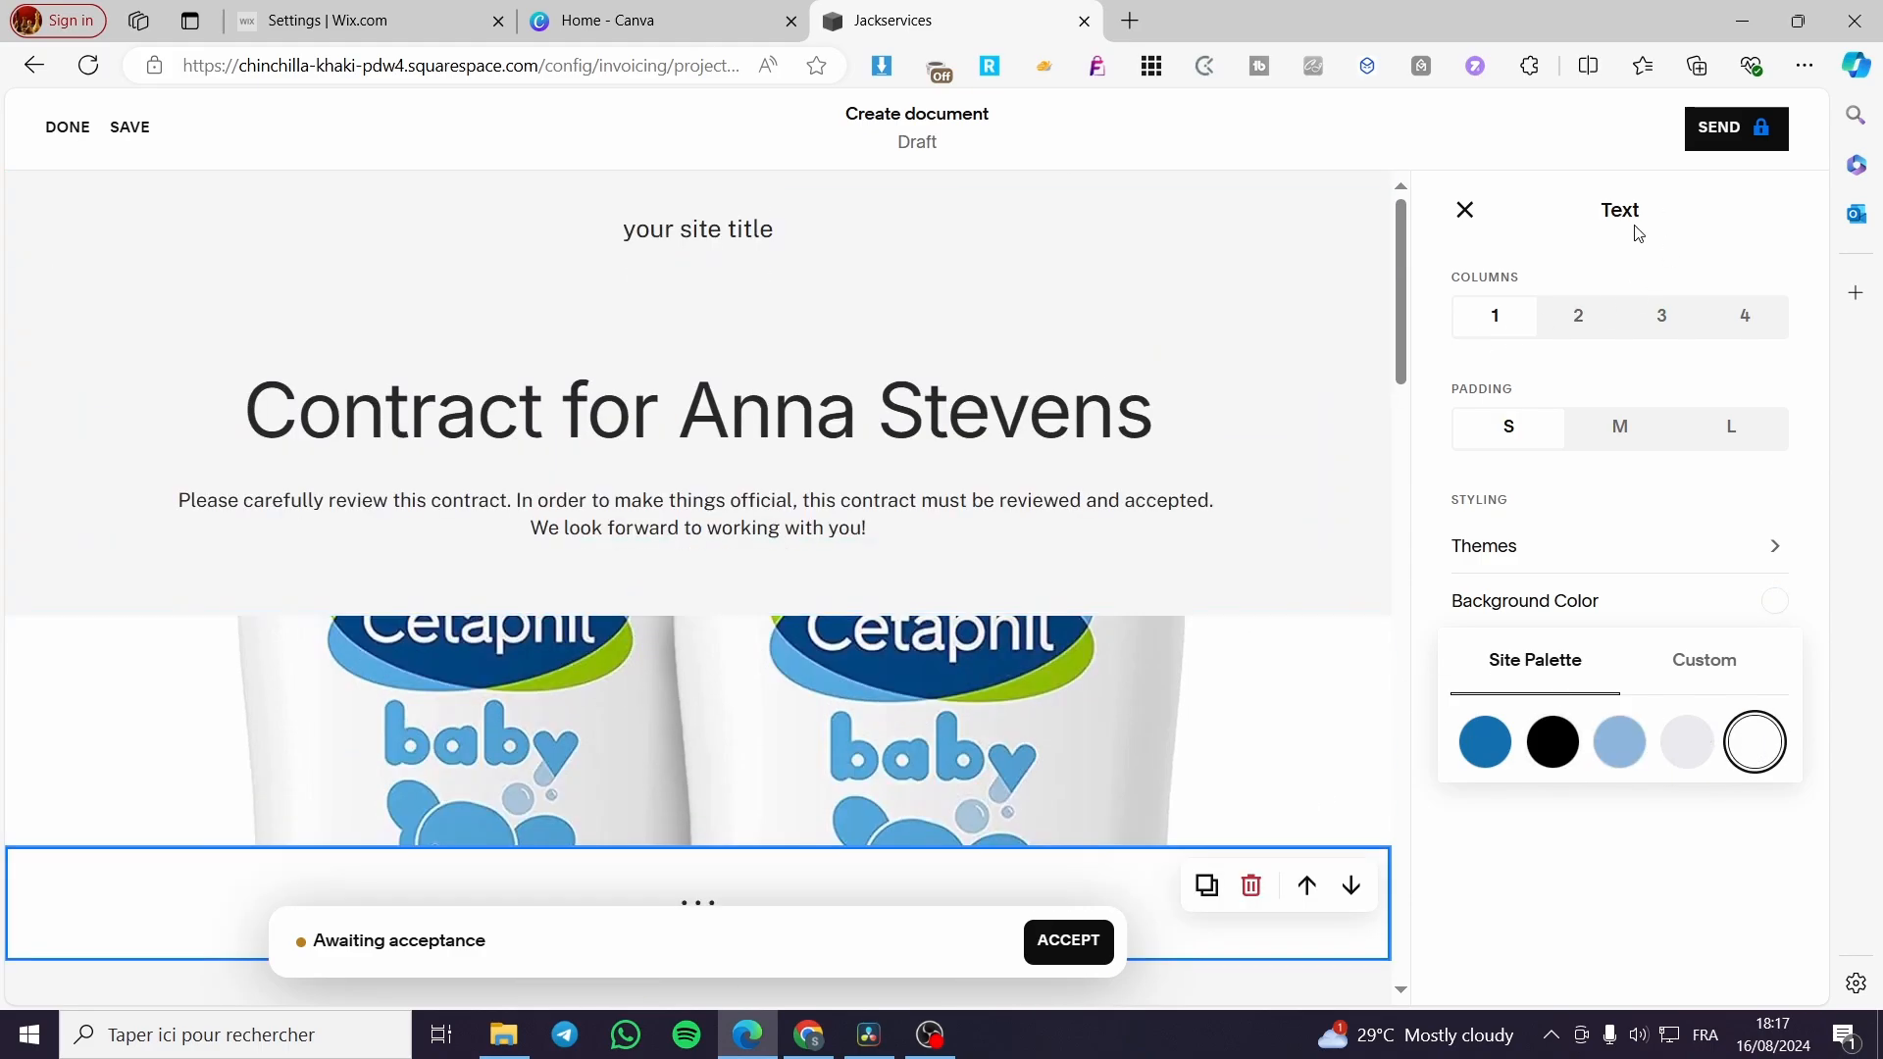
Close the text section's settings and exit the contract editor without saving the changes
{"action": "left_click", "coordinate": [1465, 209]}
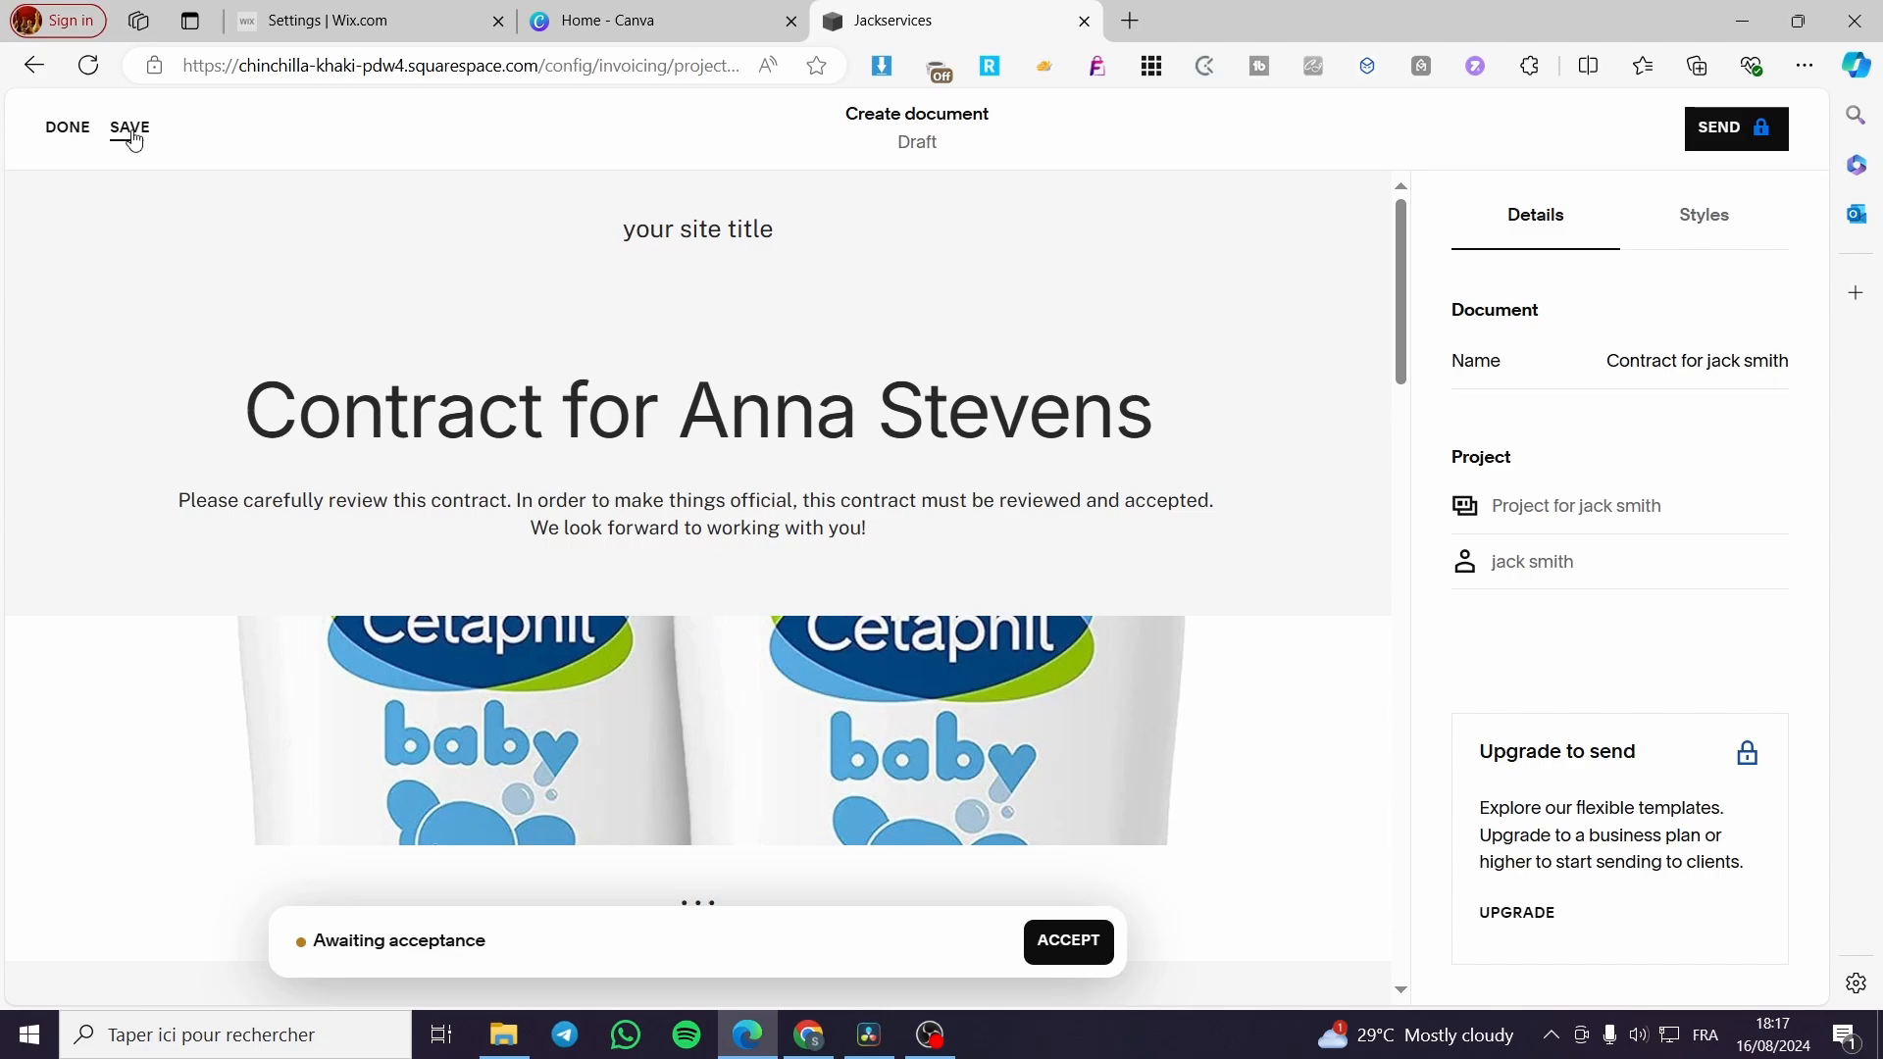
{"action": "left_click", "coordinate": [66, 139]}
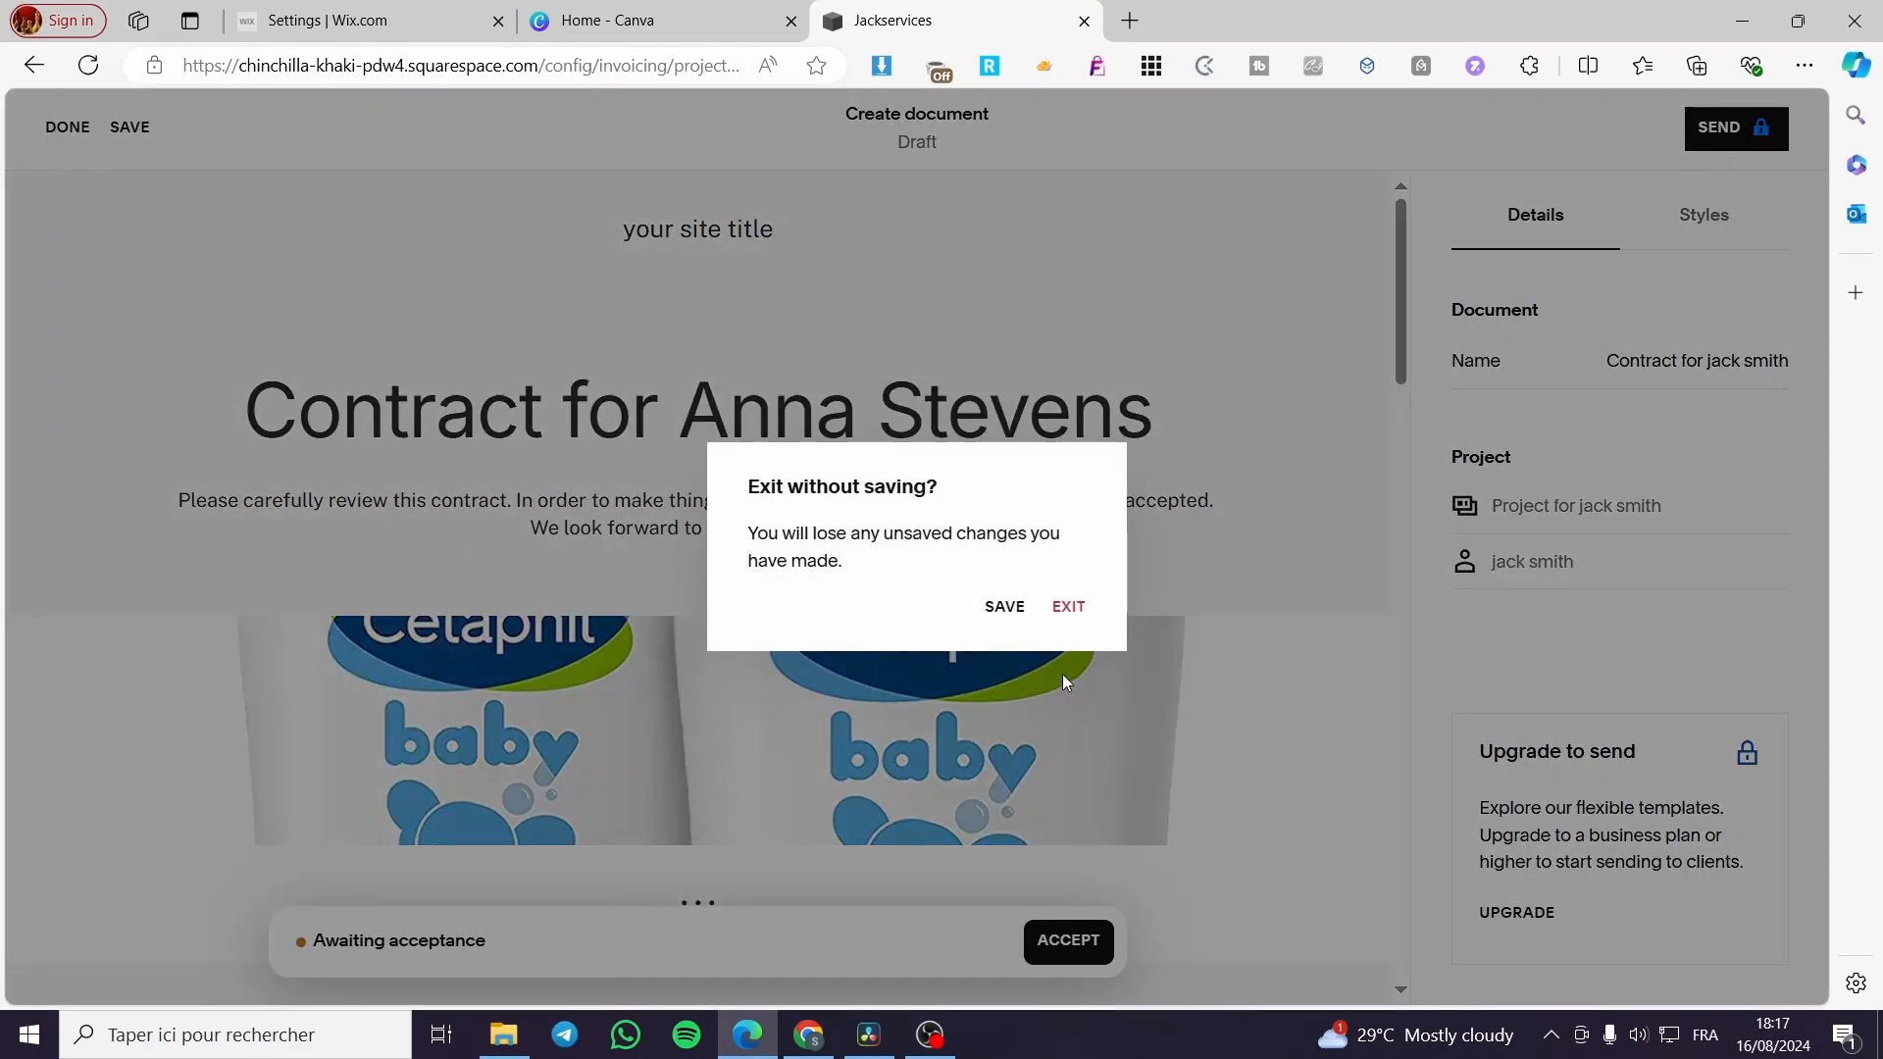
{"action": "left_click", "coordinate": [1080, 603]}
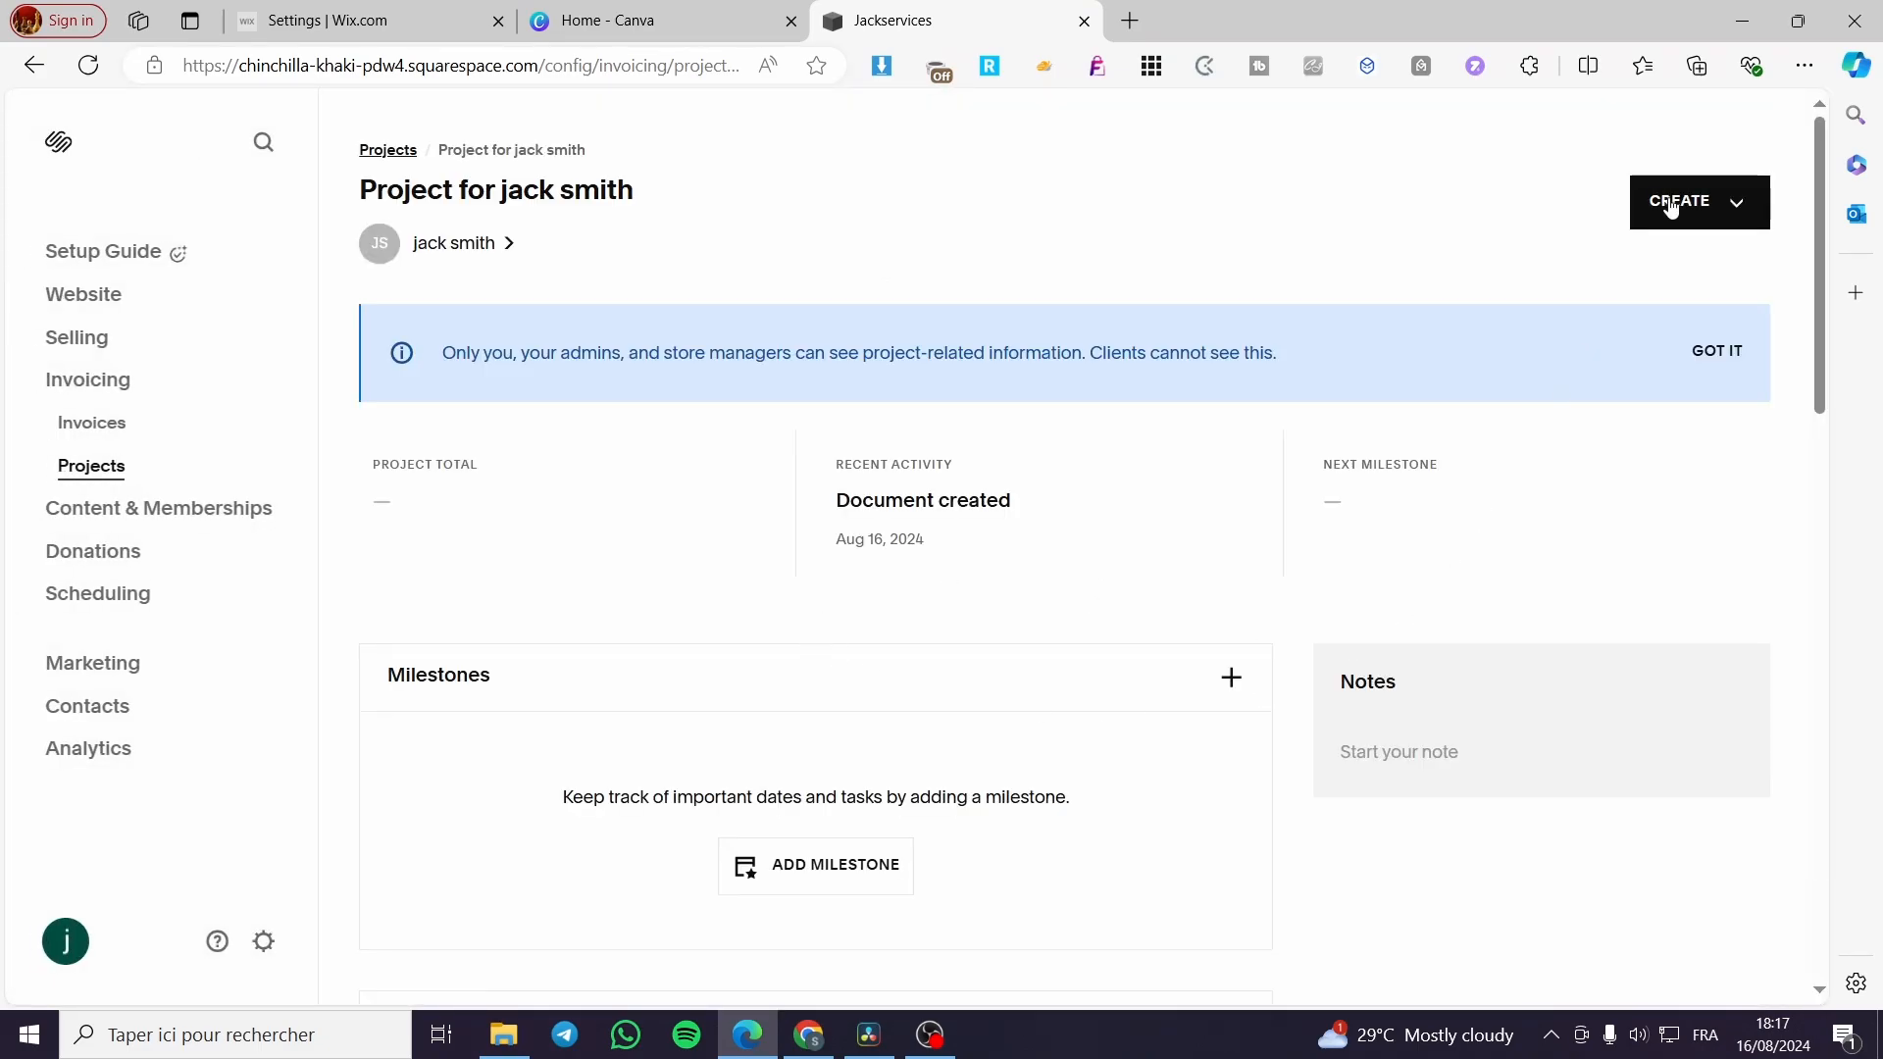
Examine which bills and documents can be created within the test client's project
{"action": "left_click", "coordinate": [1736, 205]}
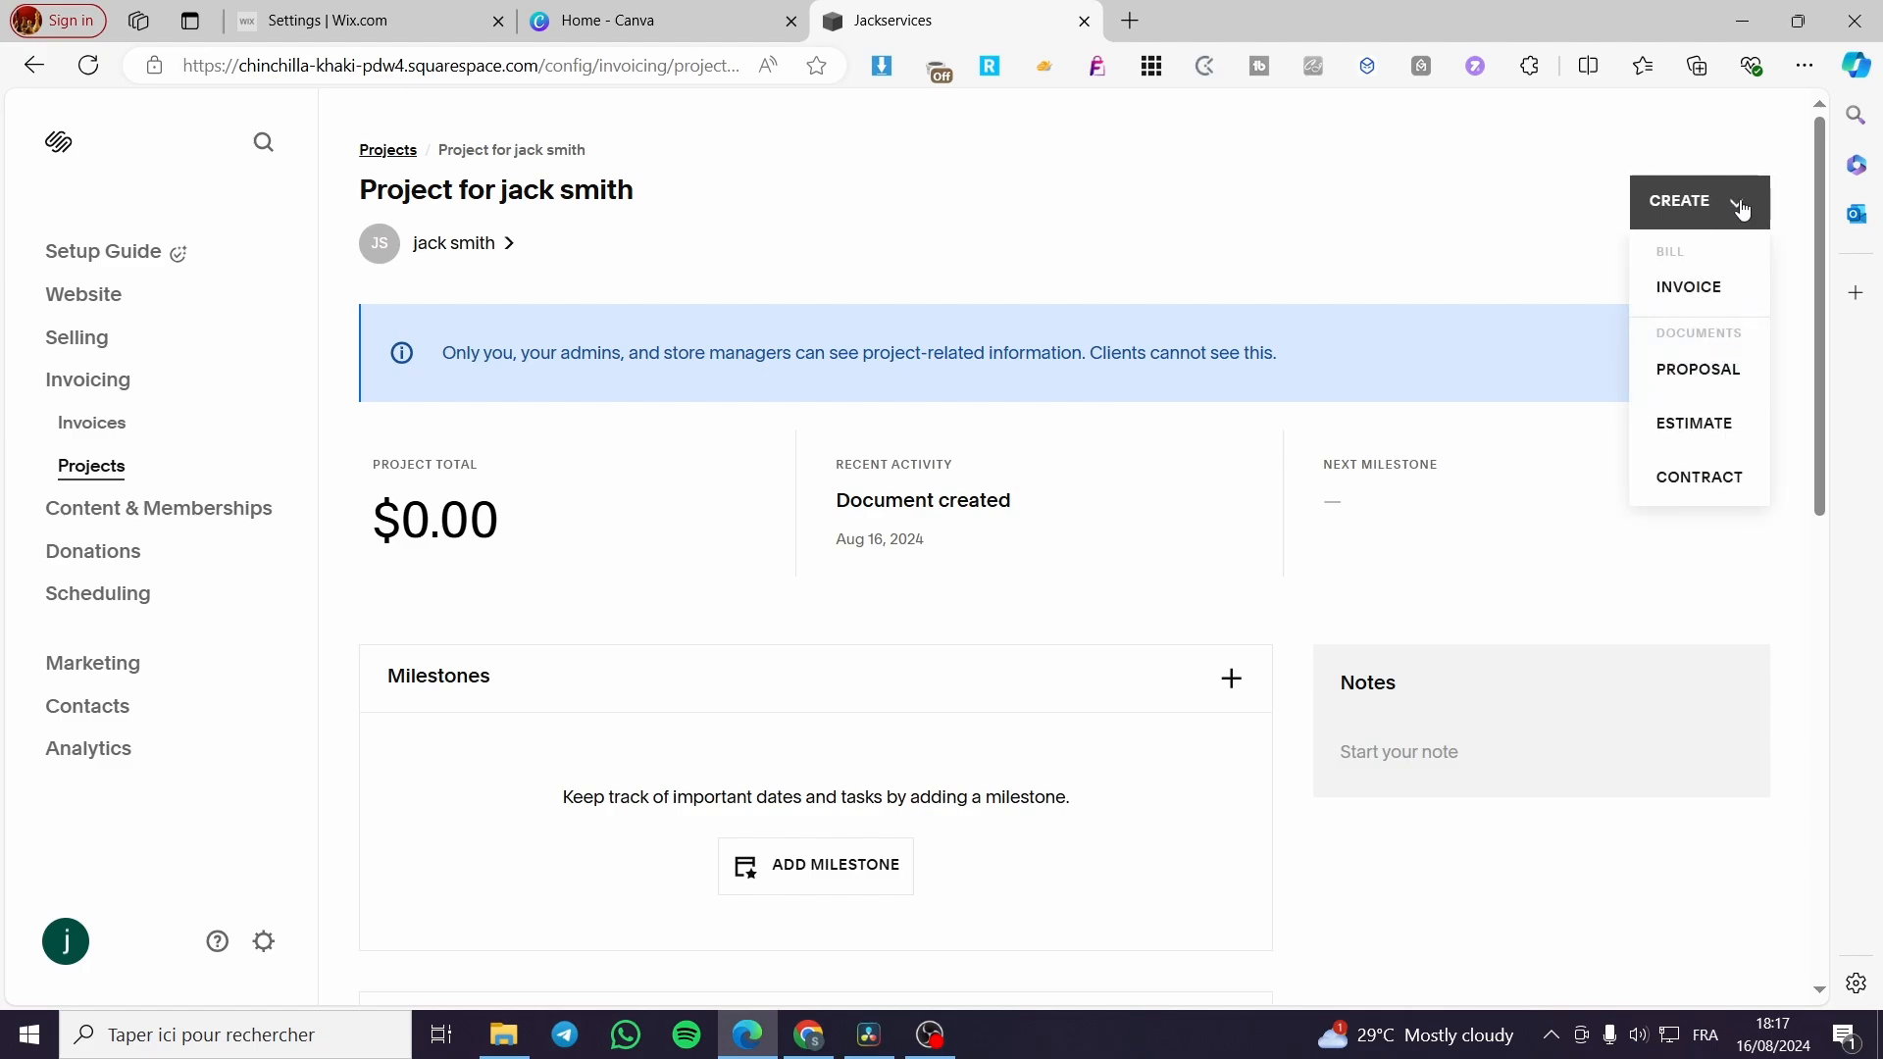
{"action": "left_click", "coordinate": [1726, 204]}
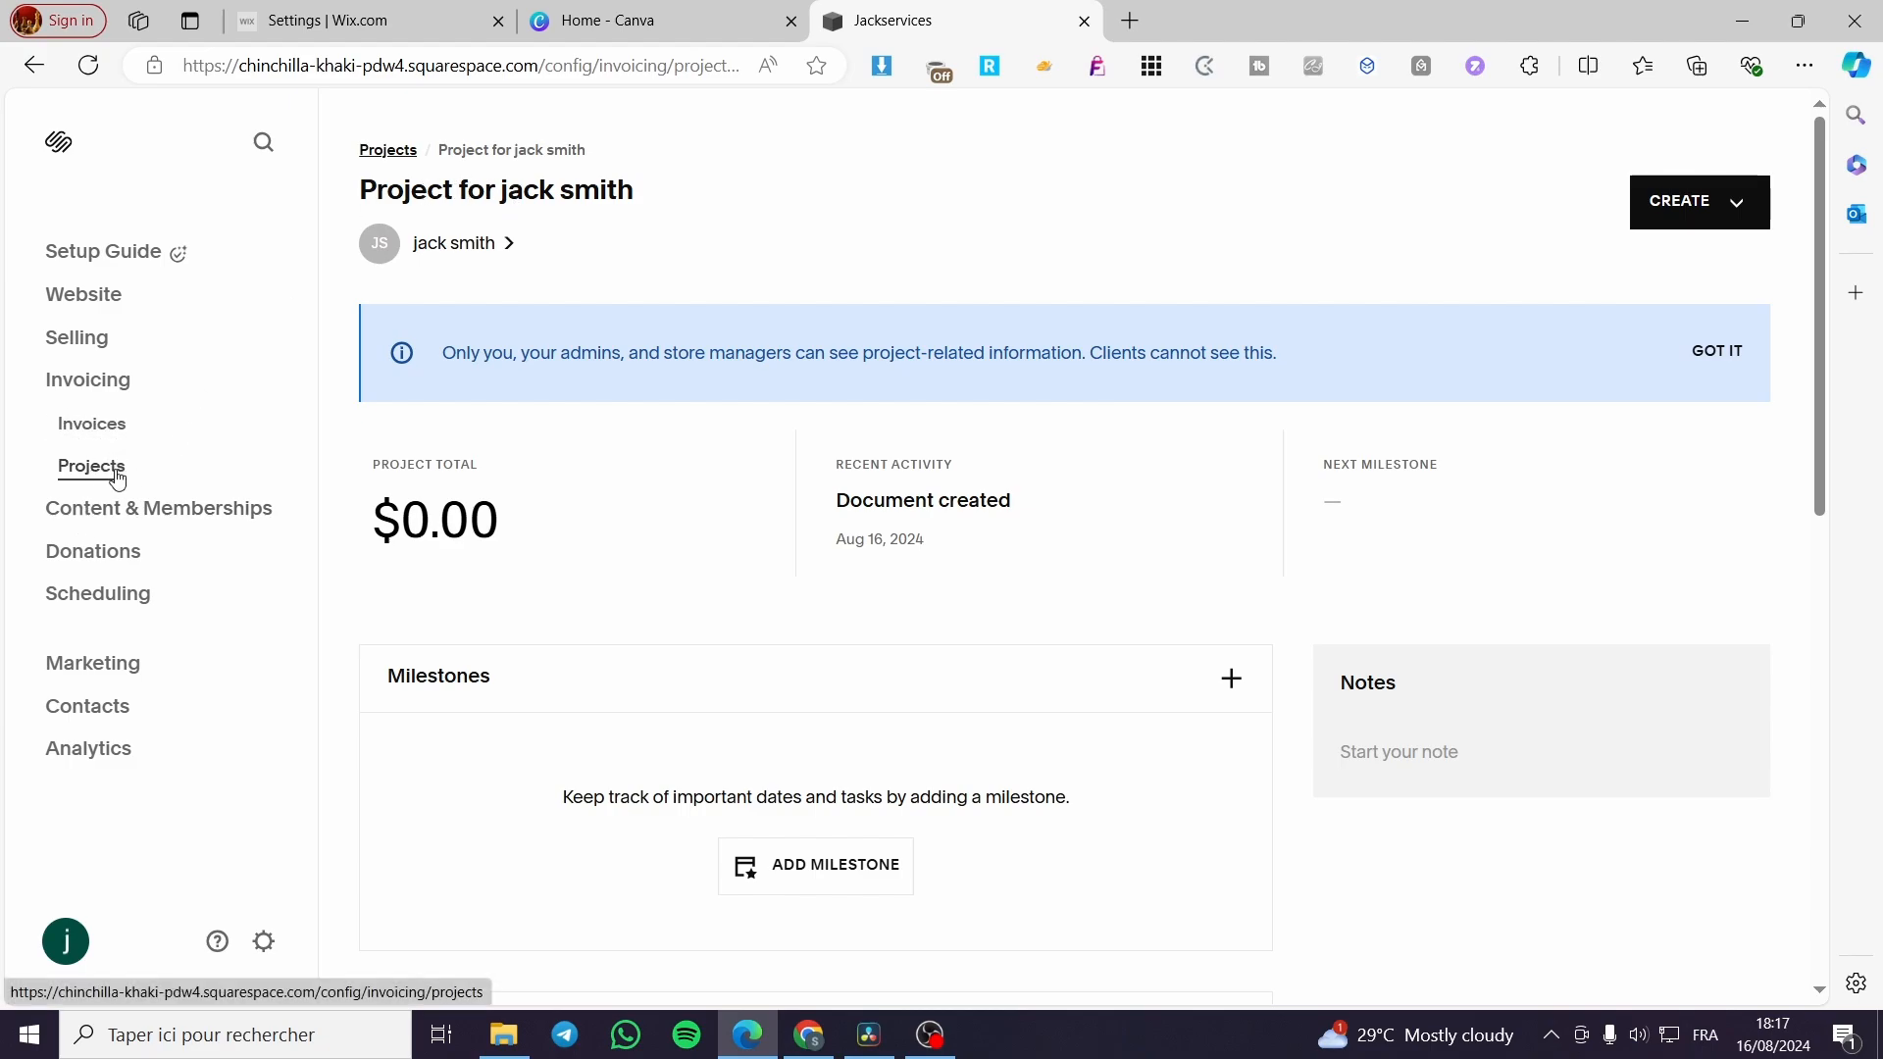
{"action": "left_click", "coordinate": [1737, 215]}
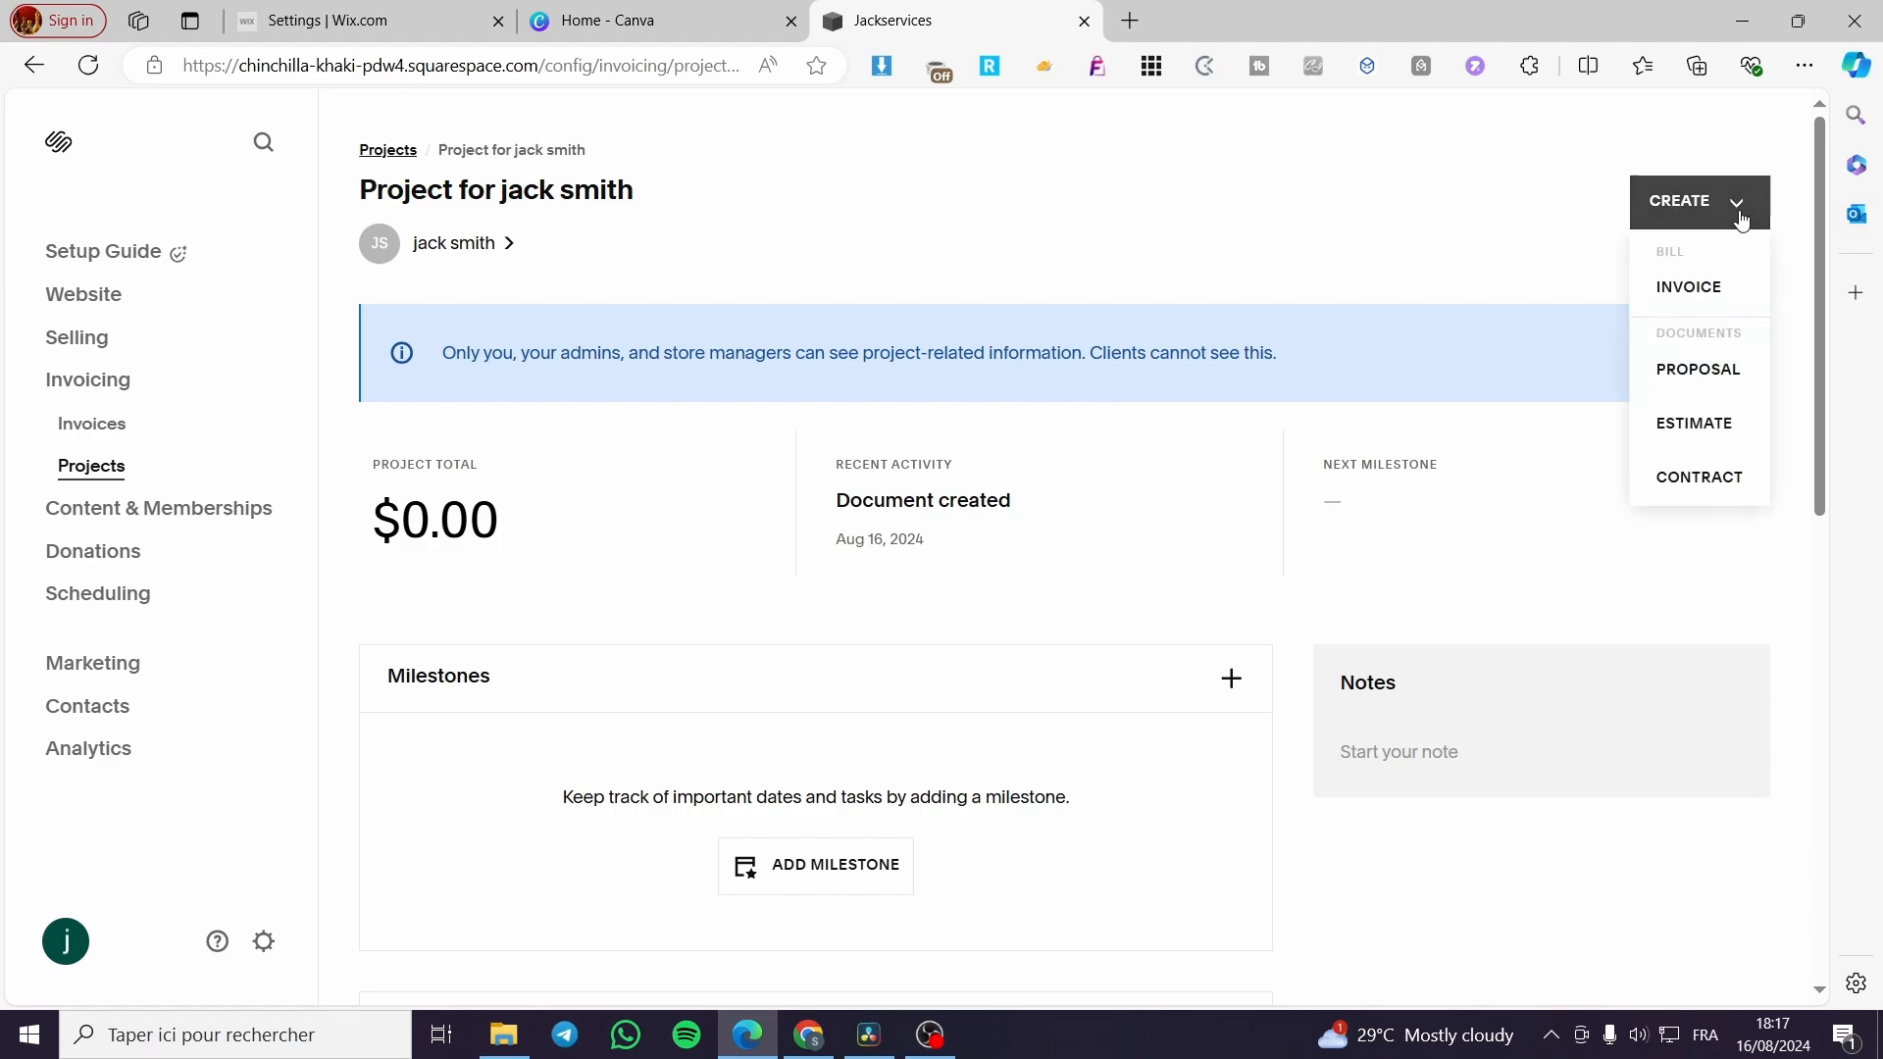